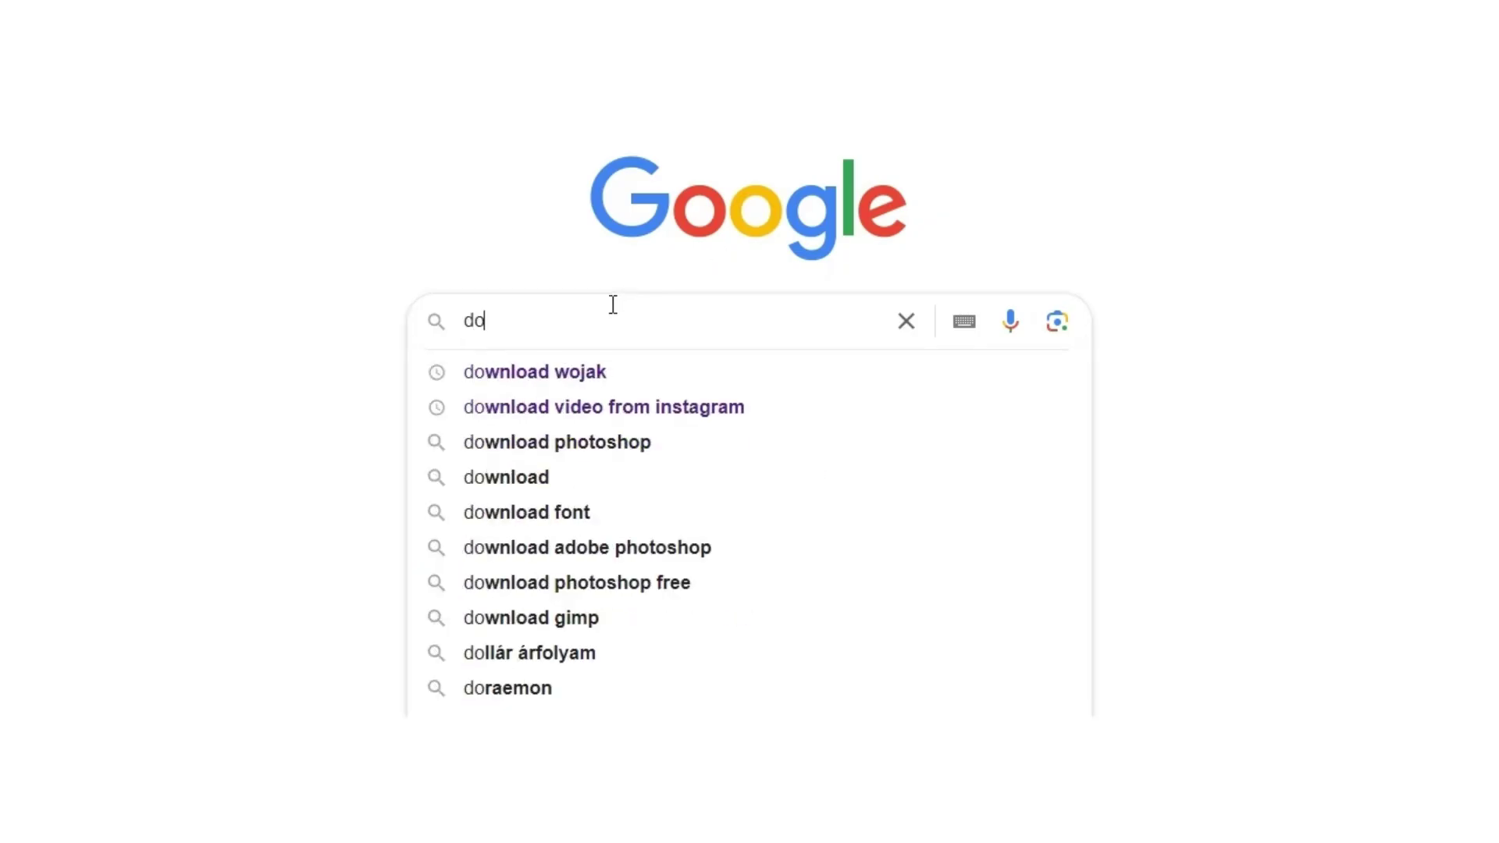
Search Google for "download wojak" and open the plain front-facing wojak meme PNG from PNGimg.com in the image results.
{"action": "type", "text": "wnload woja"}
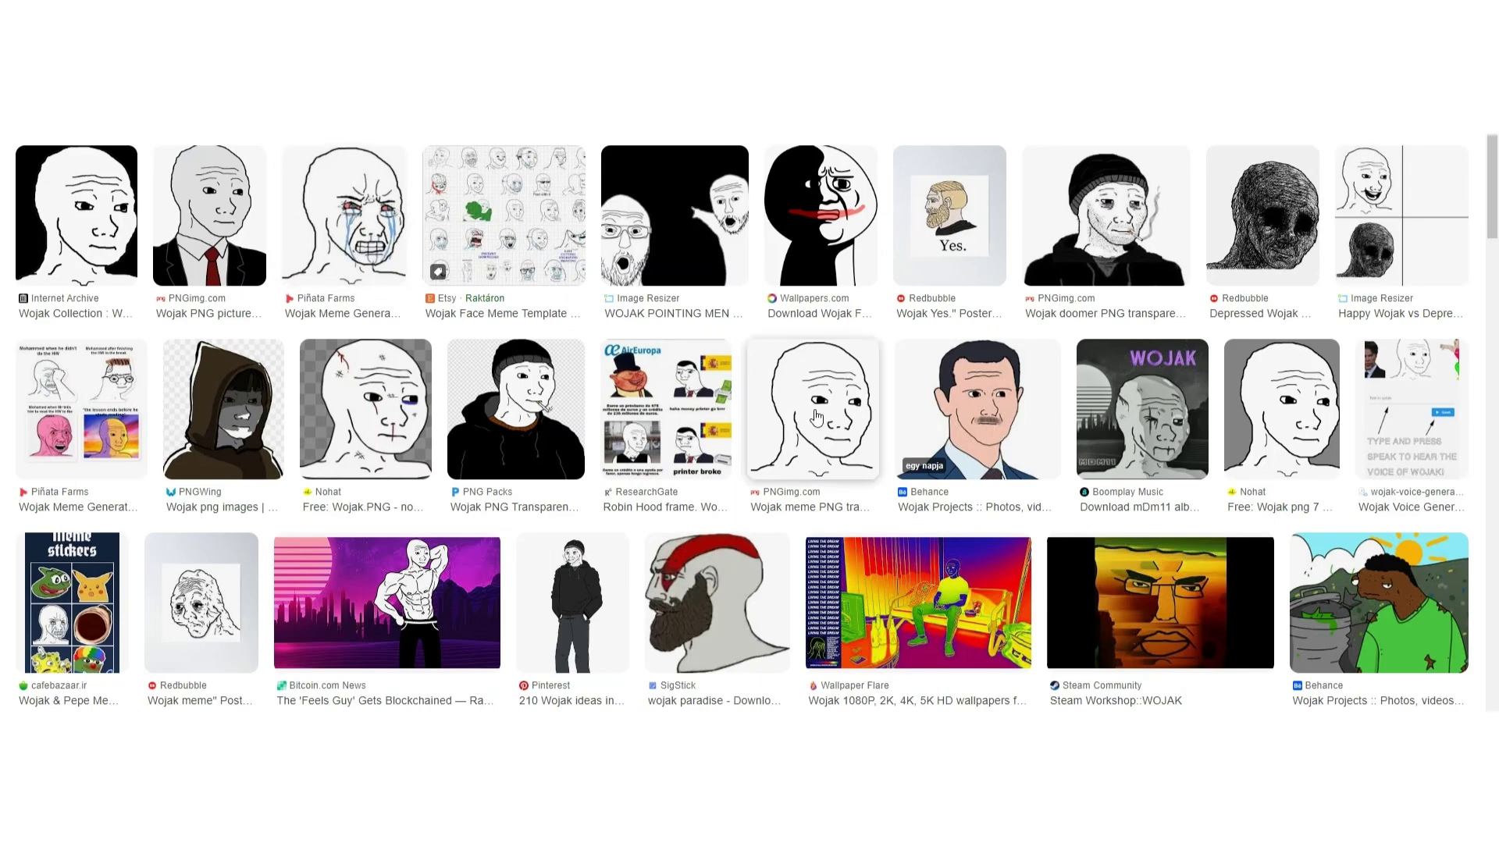
{"action": "left_click", "coordinate": [817, 417]}
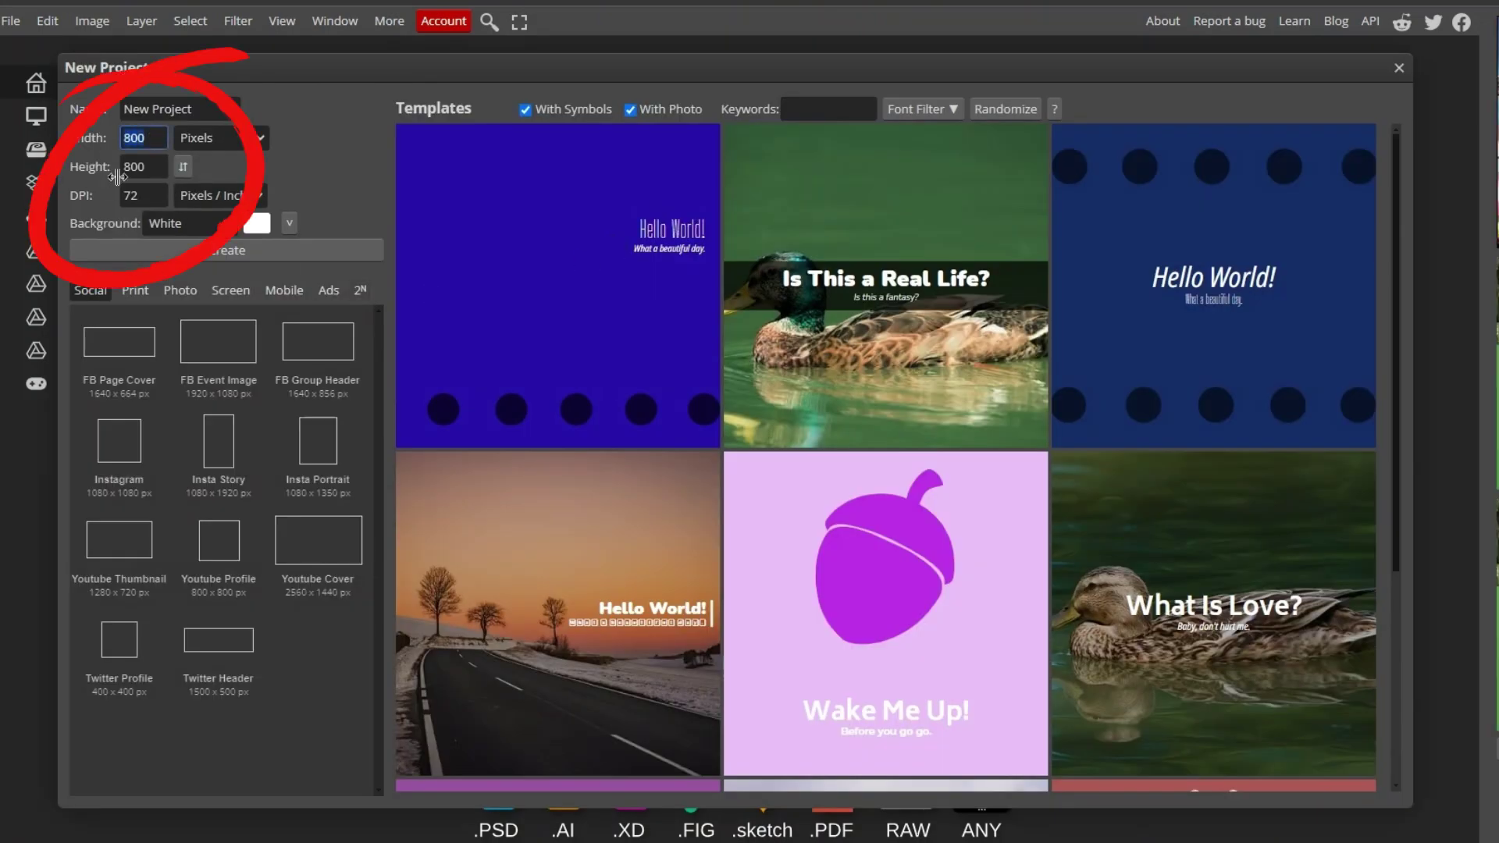
Switch to Photopea and create a new 800 by 800 pixel project with a white background.
{"action": "left_click", "coordinate": [146, 167]}
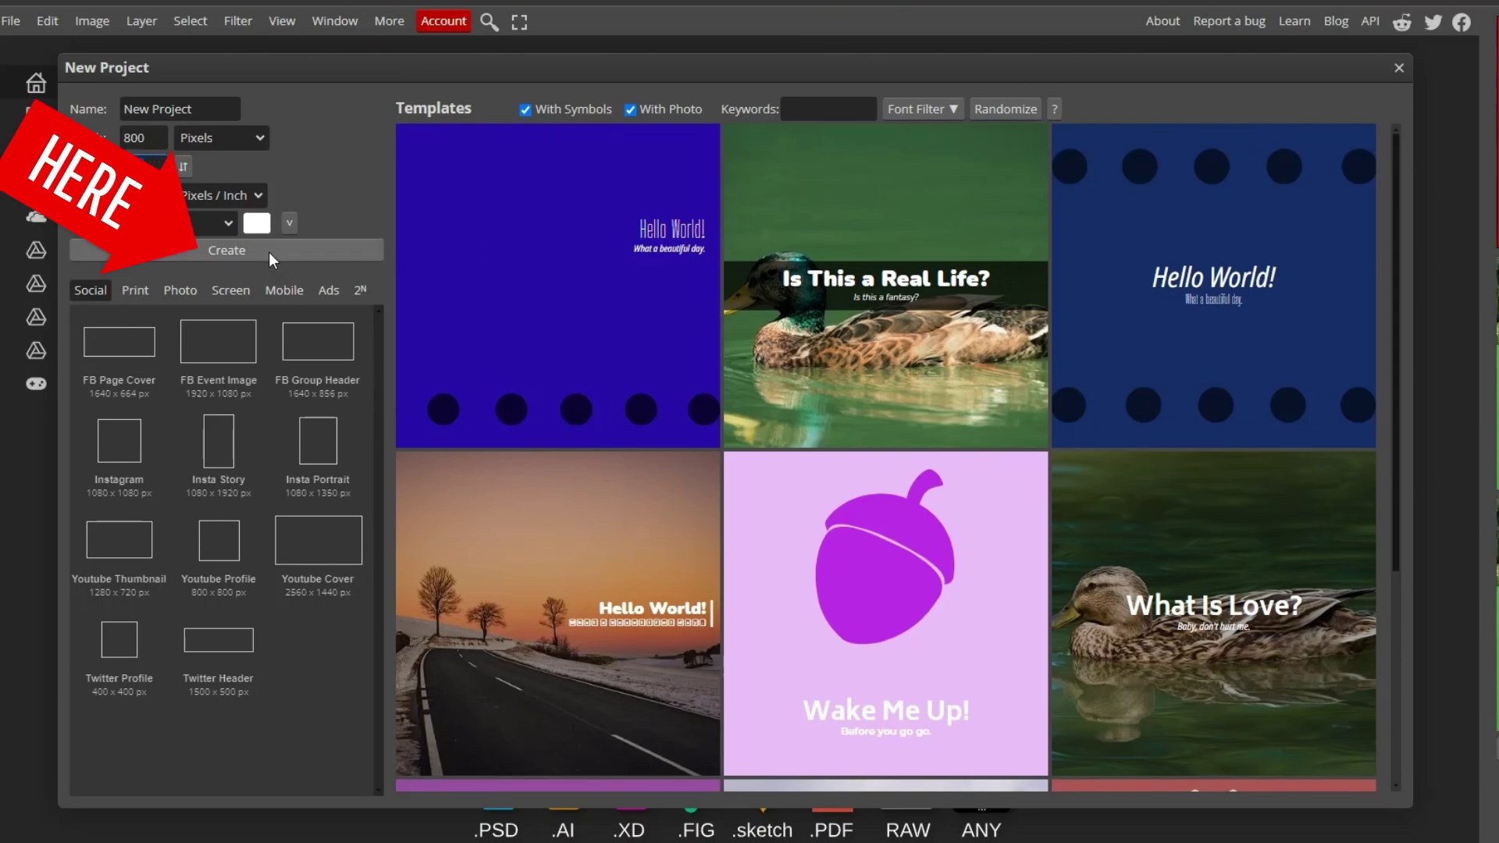
{"action": "left_click", "coordinate": [272, 250]}
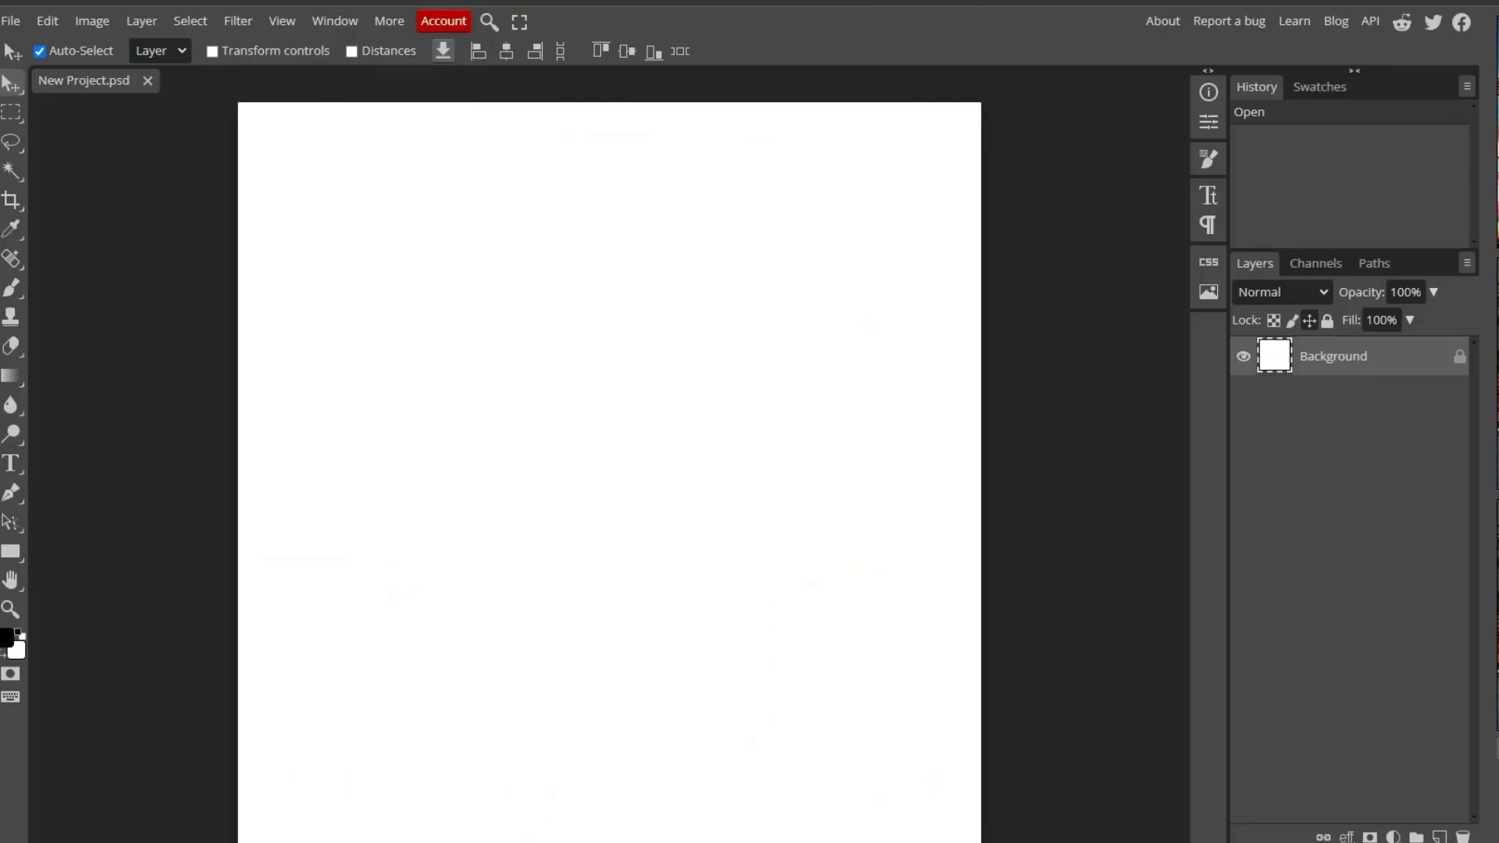
Place the downloaded wojak PNG on the canvas and check its transparency by hiding and showing the Background layer.
{"action": "left_click_drag", "start_coordinate": [828, 245], "coordinate": [552, 414]}
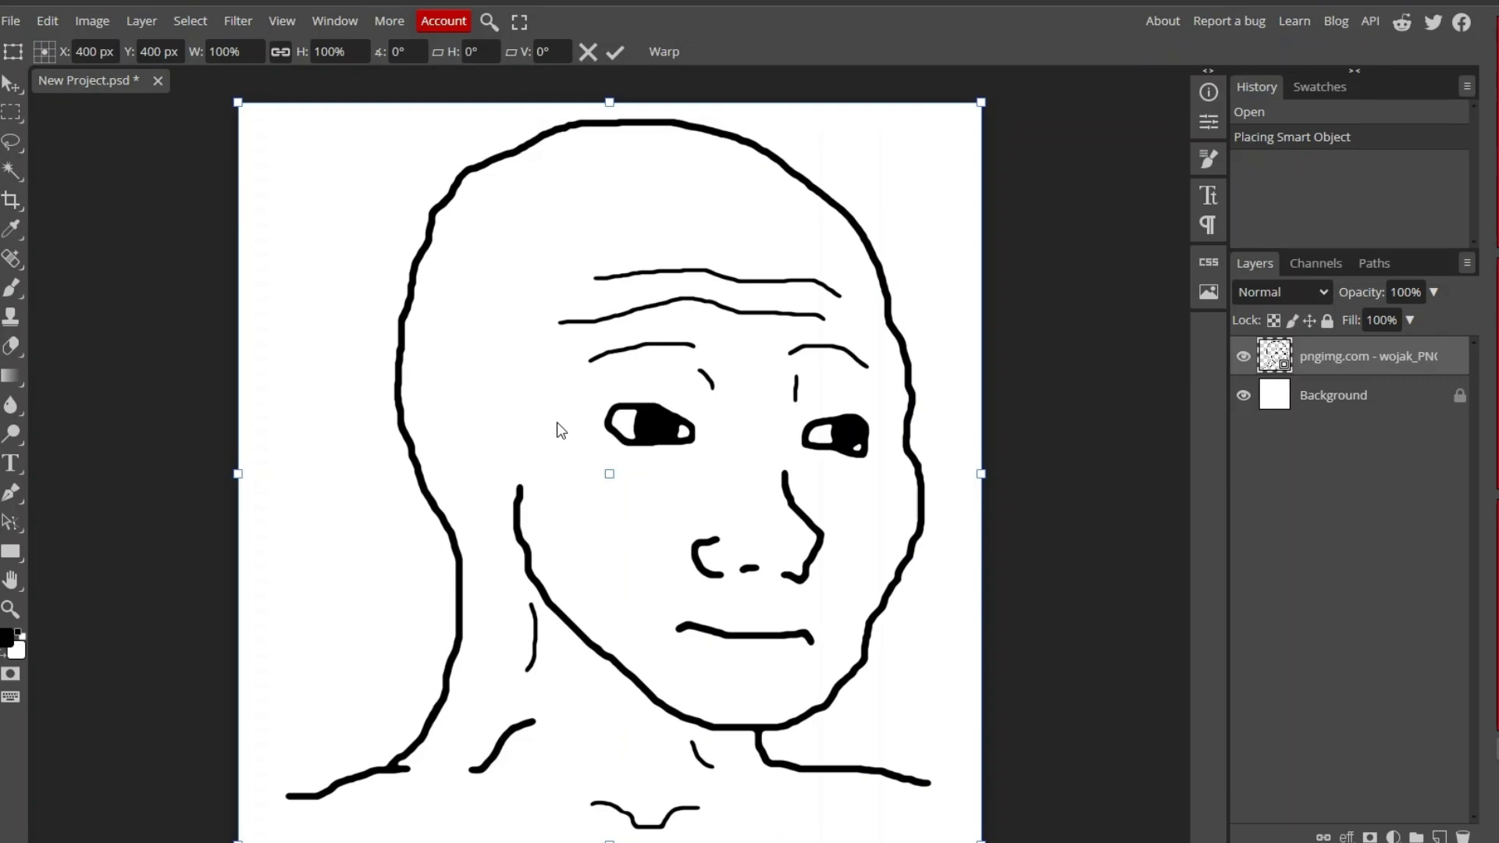
{"action": "key", "text": "Return"}
{"action": "left_click", "coordinate": [1242, 396]}
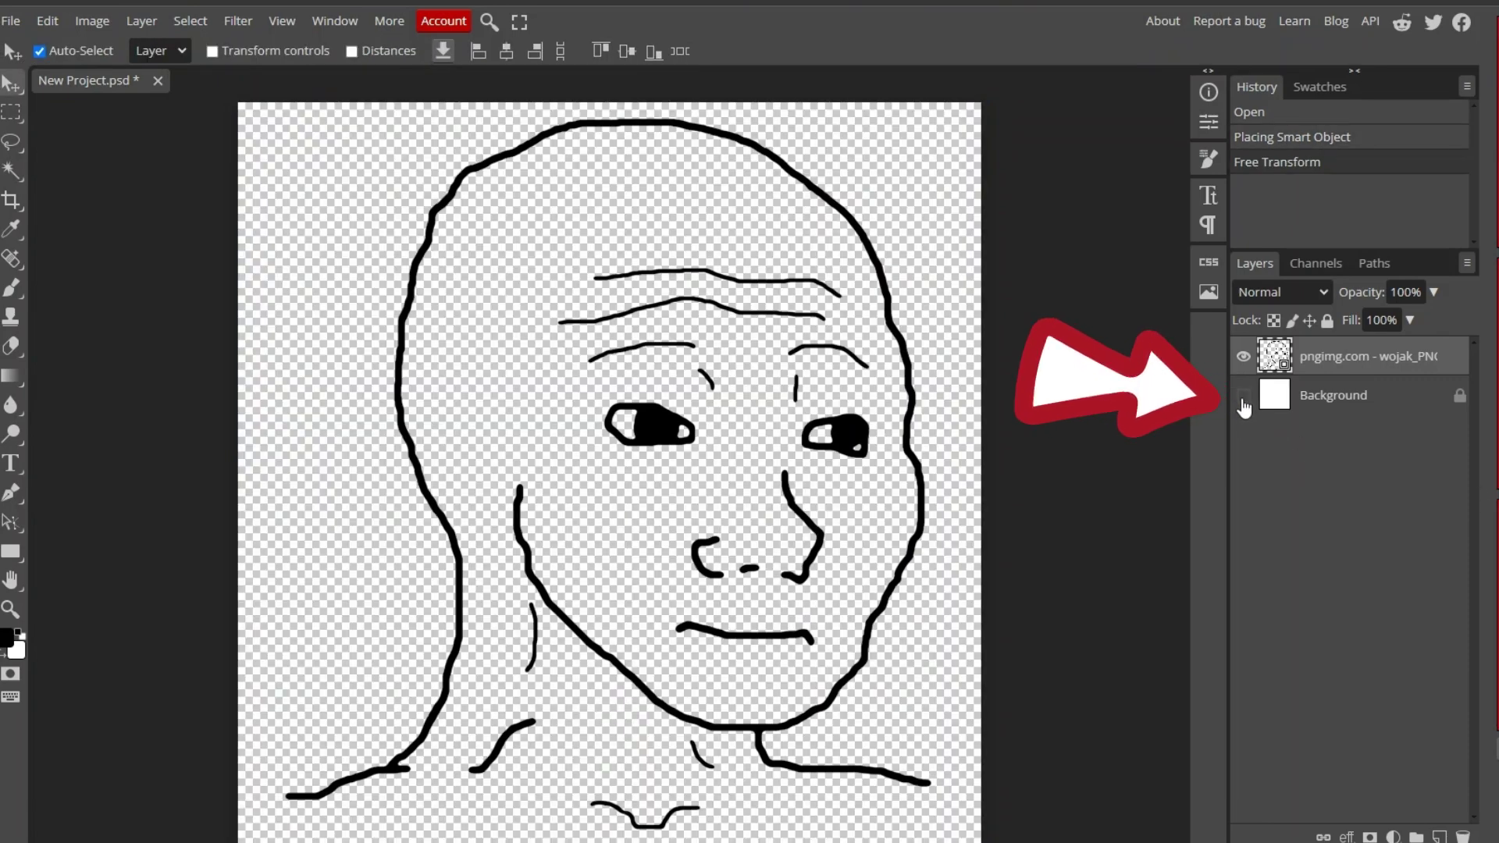
{"action": "left_click", "coordinate": [1244, 395]}
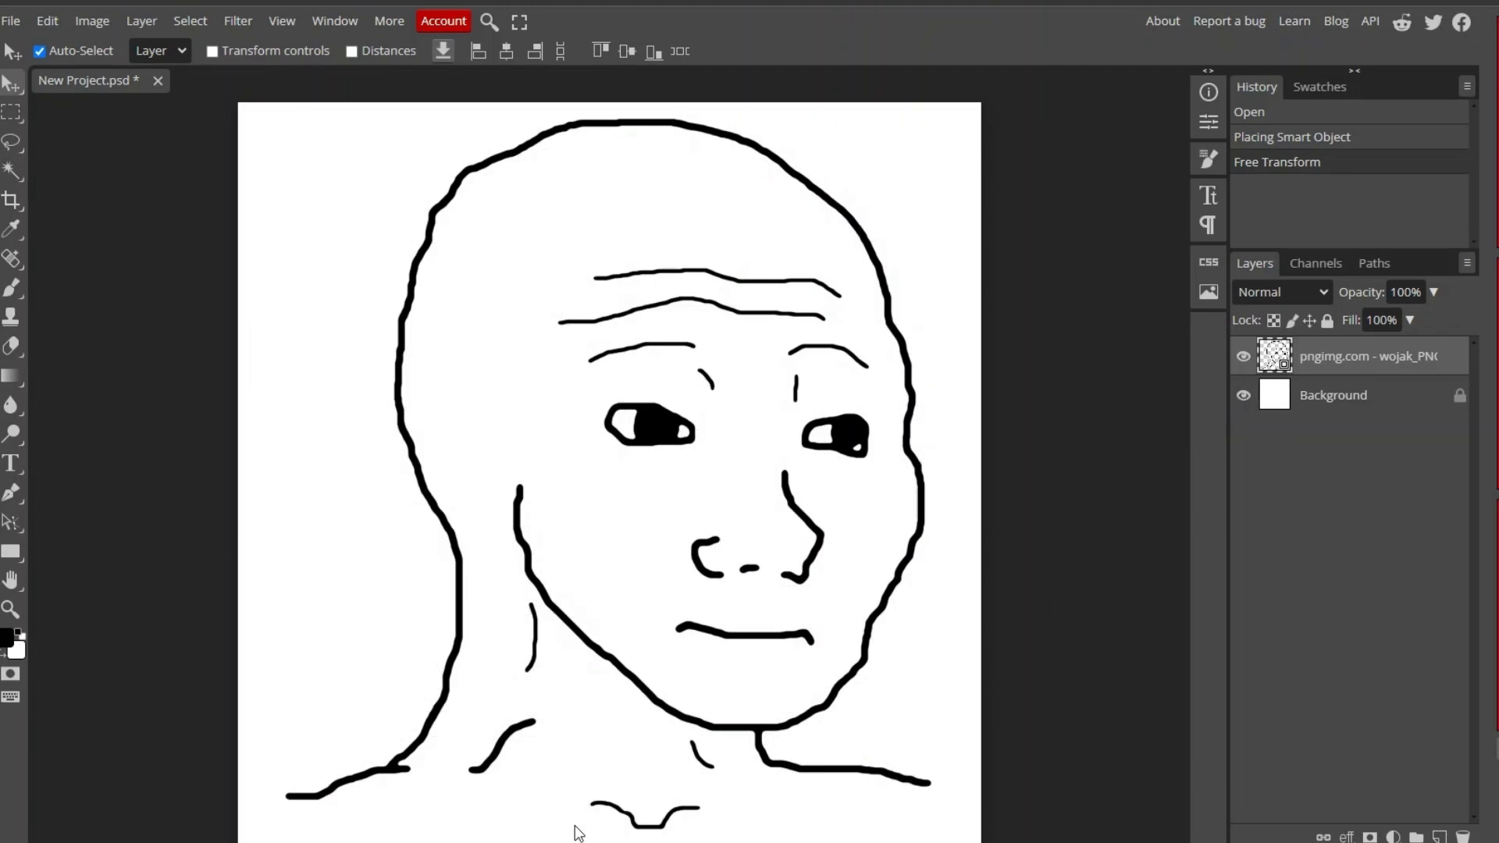
Rasterize the wojak smart object so it can be painted with the Brush tool.
{"action": "key", "text": "b"}
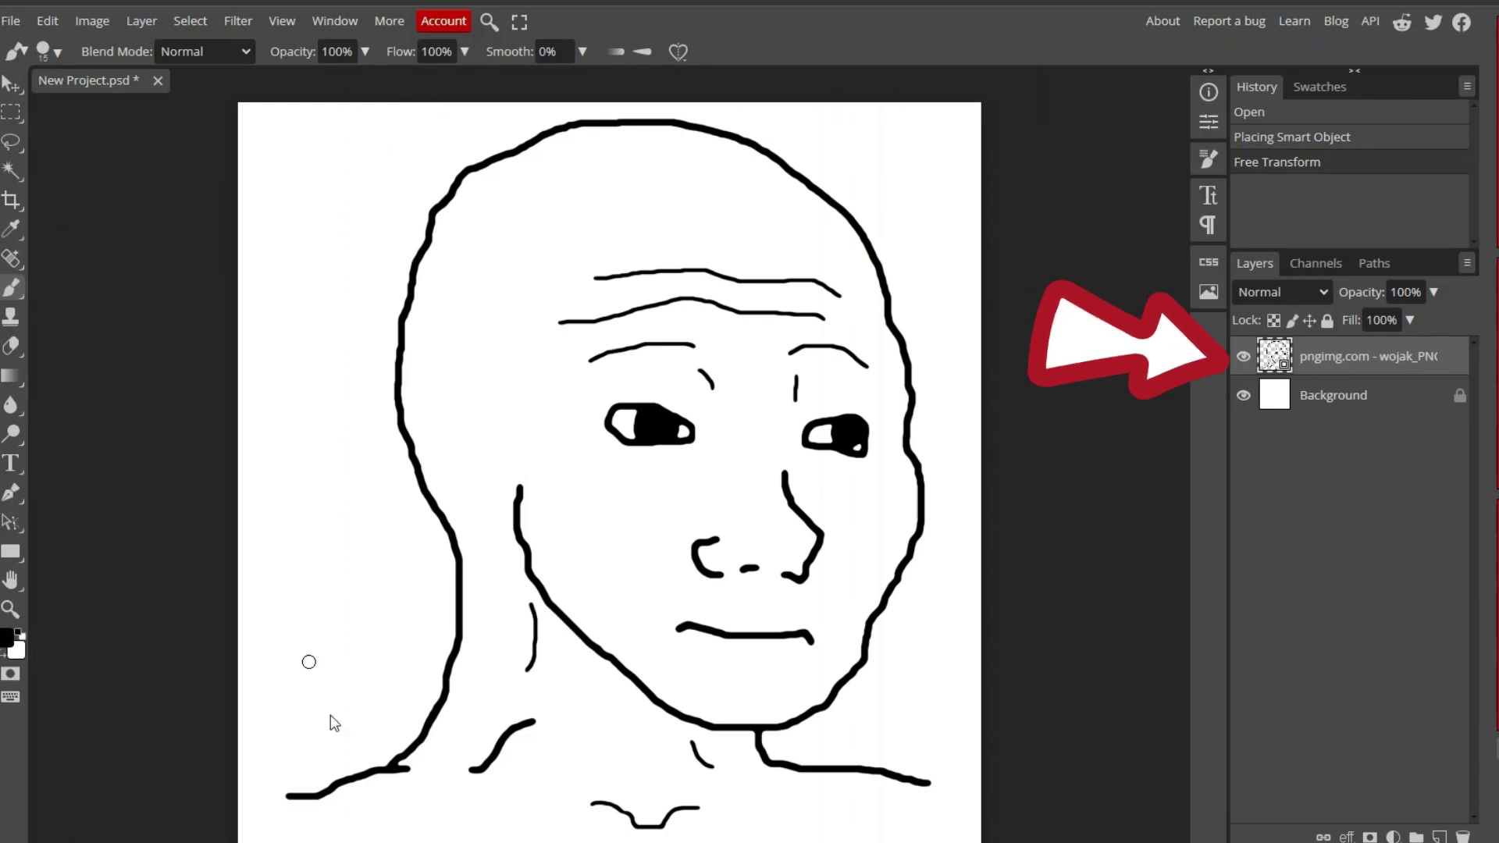
{"action": "left_click", "coordinate": [367, 687]}
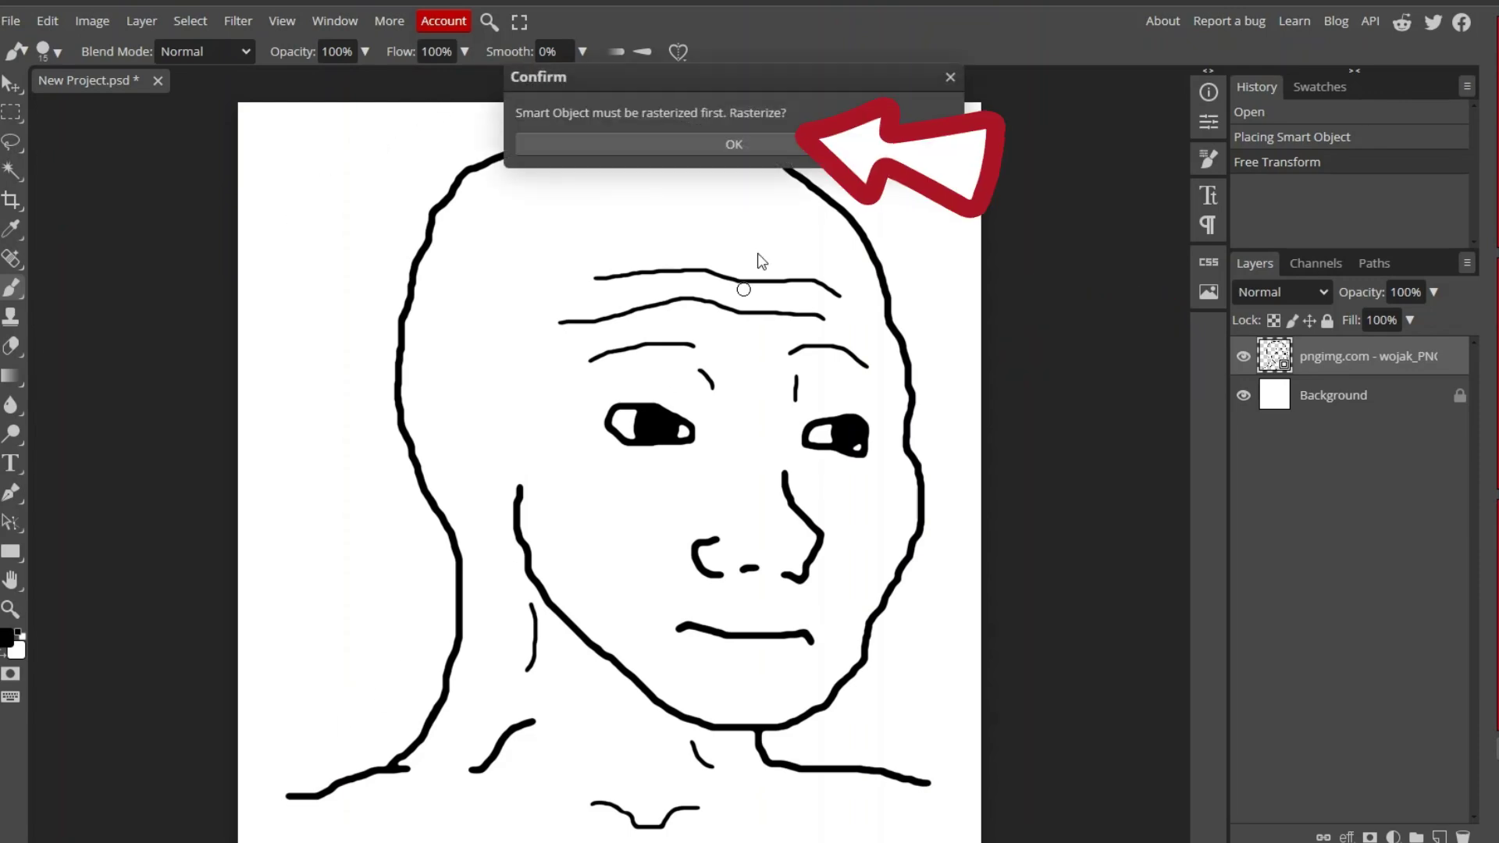
{"action": "left_click", "coordinate": [734, 144]}
Extend both shoulder lines to the canvas edges with a black 8 px brush at 100% hardness.
{"action": "left_click_drag", "start_coordinate": [307, 790], "coordinate": [261, 808]}
{"action": "key", "text": "ctrl+z"}
{"action": "left_click", "coordinate": [57, 53]}
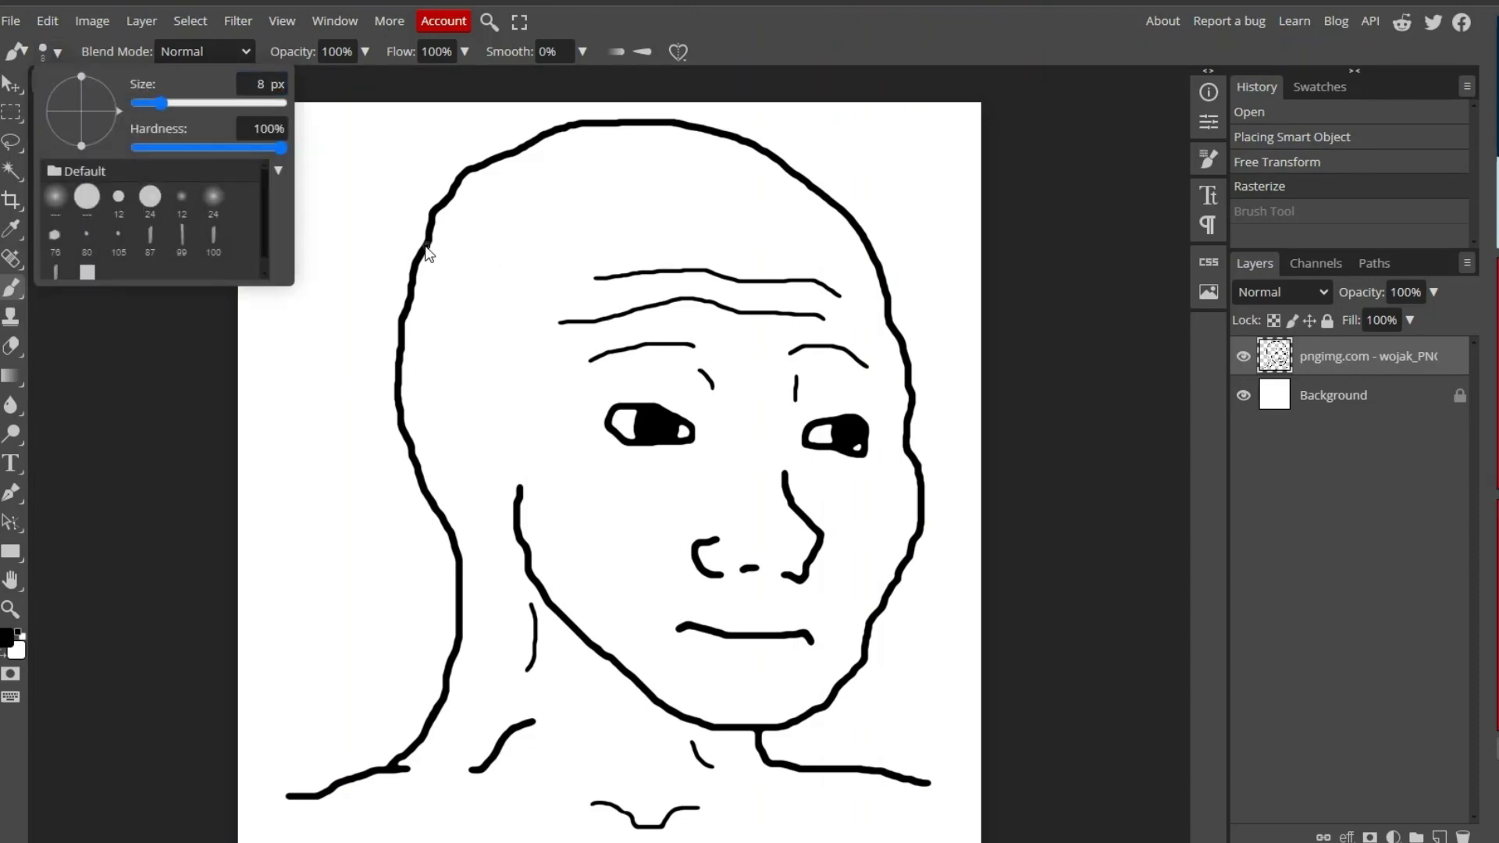
{"action": "left_click", "coordinate": [291, 803]}
{"action": "key", "text": "ctrl+shift+z"}
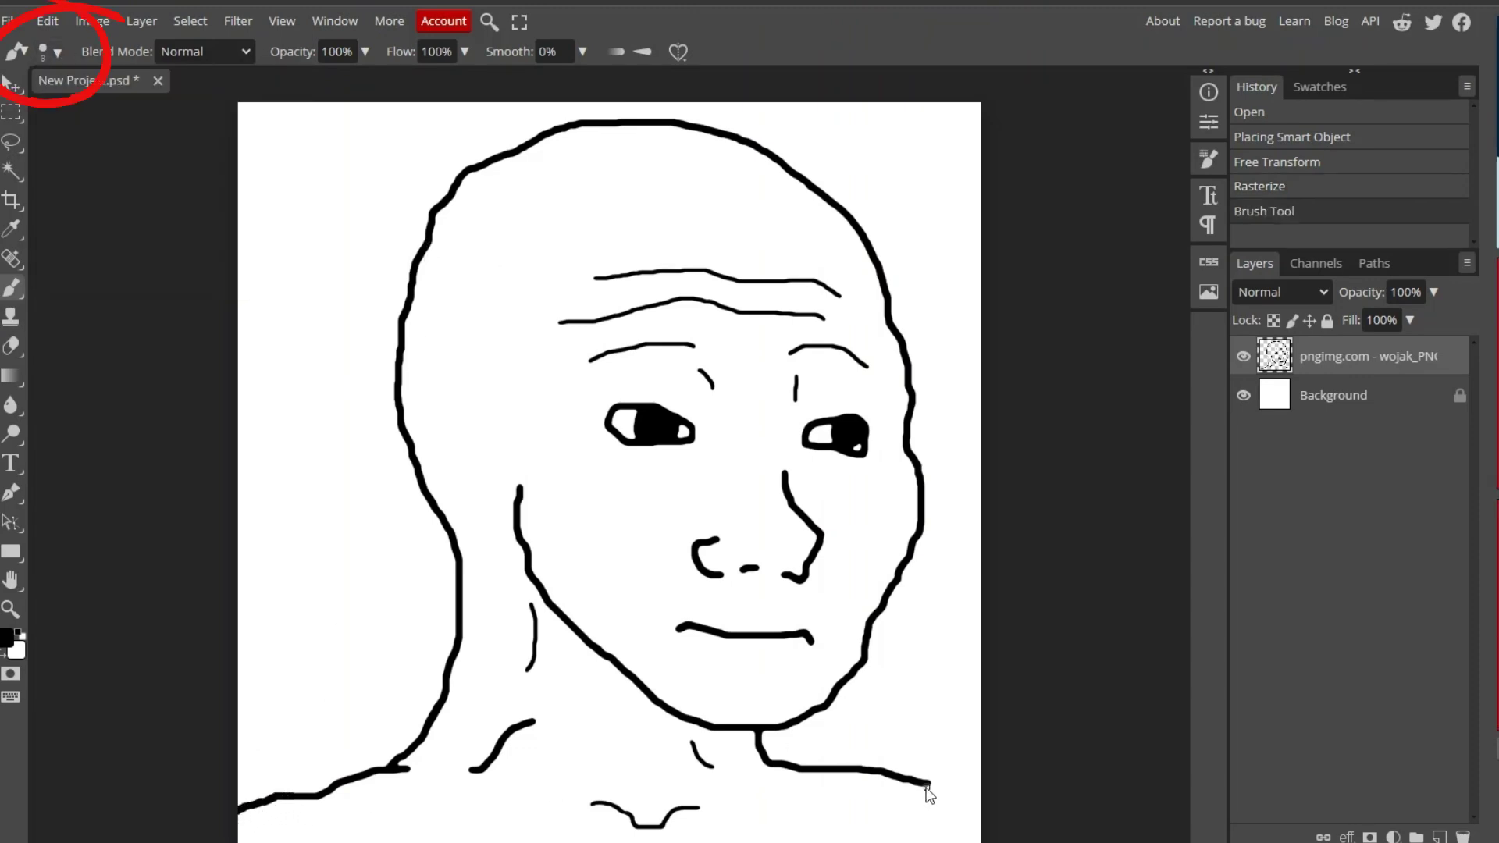
{"action": "left_click_drag", "start_coordinate": [931, 781], "coordinate": [996, 818]}
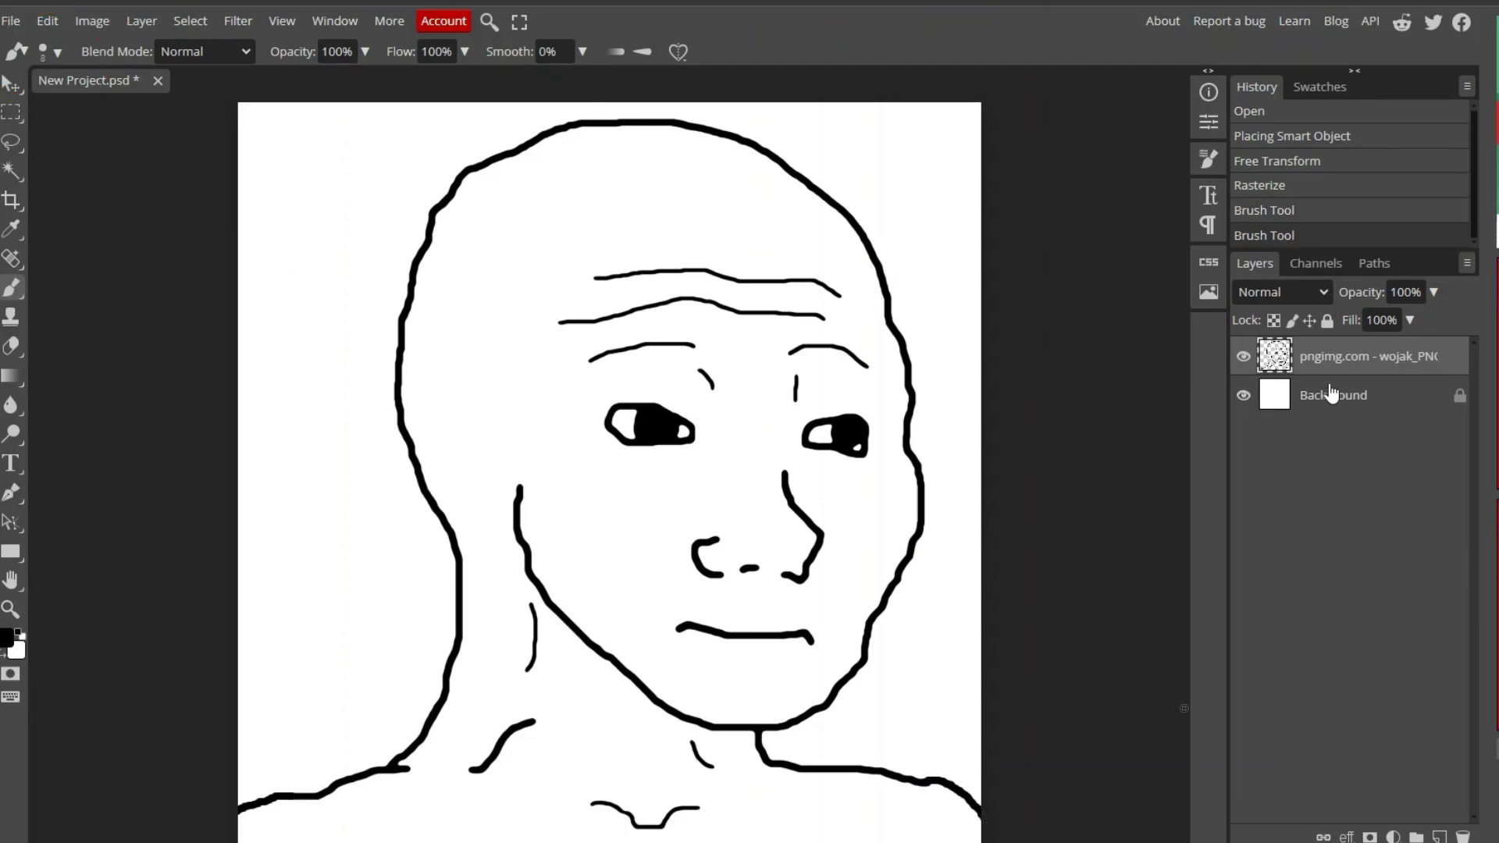
Delete the white Background layer.
{"action": "right_click", "coordinate": [1369, 398]}
{"action": "left_click", "coordinate": [1403, 408]}
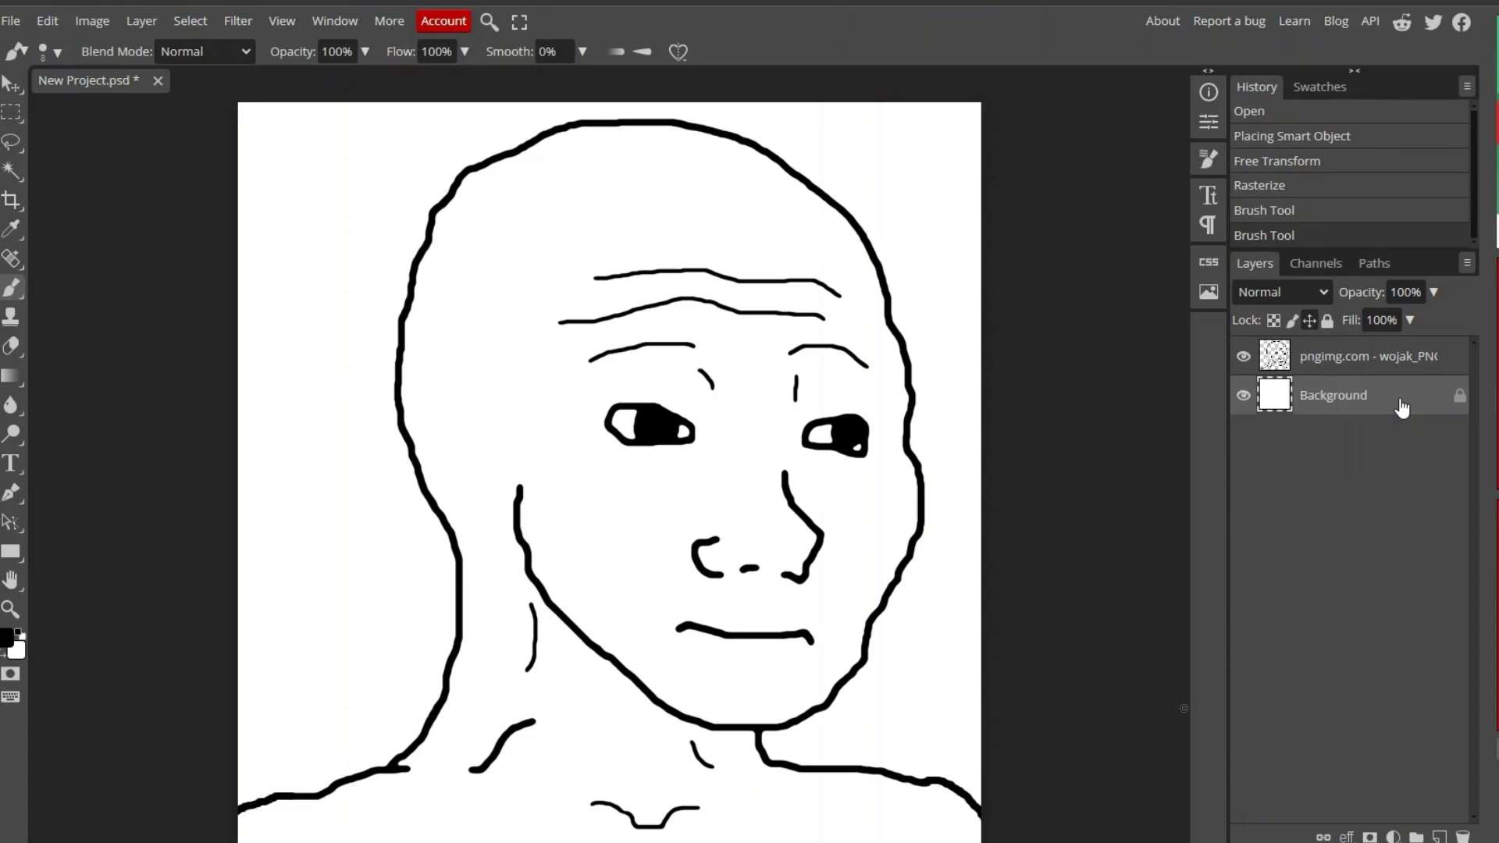
{"action": "right_click", "coordinate": [1347, 414]}
{"action": "left_click", "coordinate": [1352, 470]}
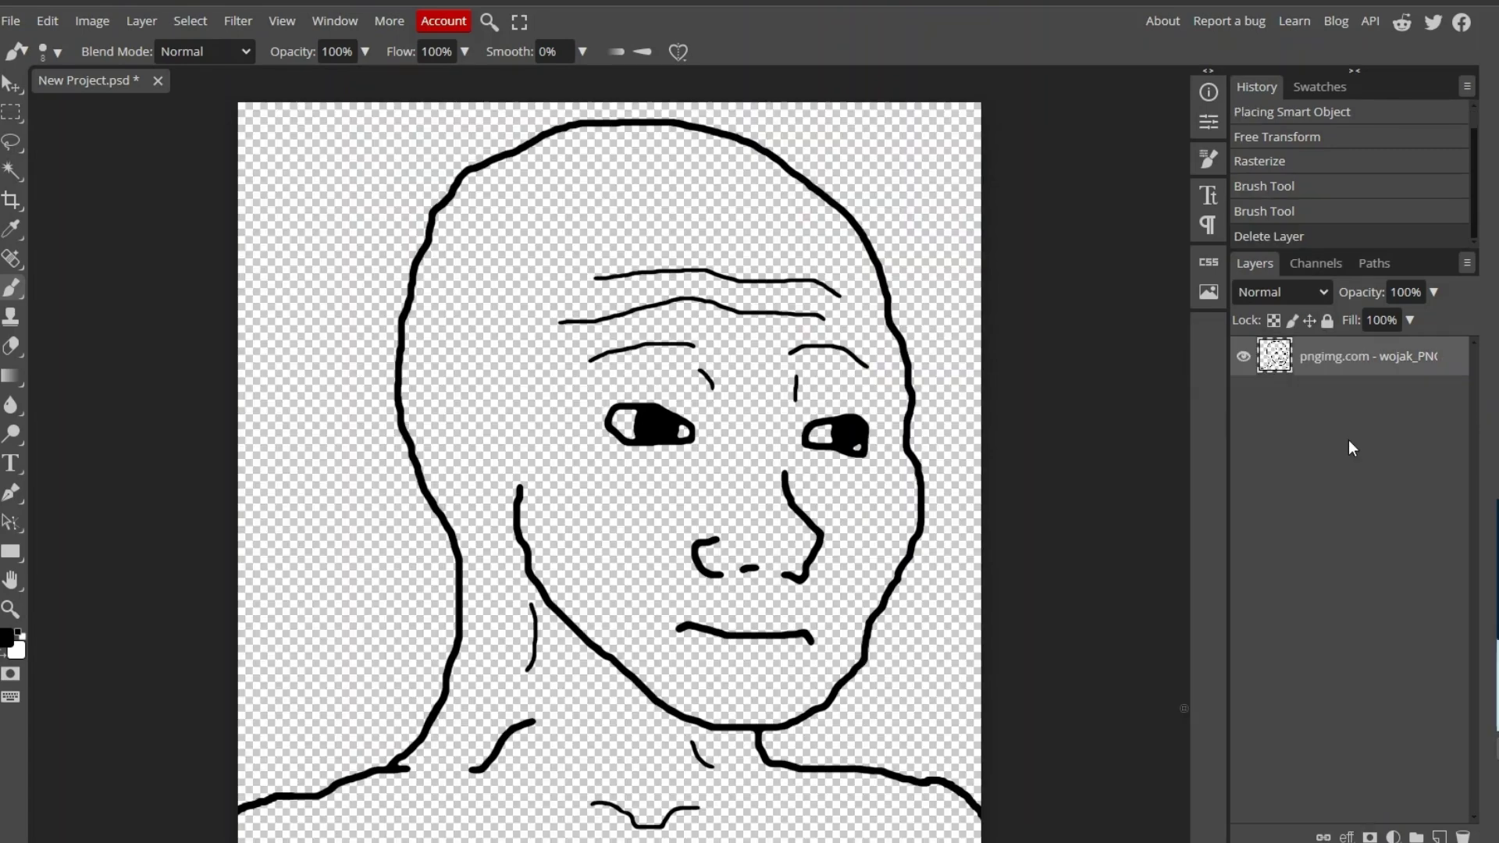
Add a new empty layer and place it beneath the wojak layer.
{"action": "right_click", "coordinate": [1338, 373]}
{"action": "left_click", "coordinate": [178, 96]}
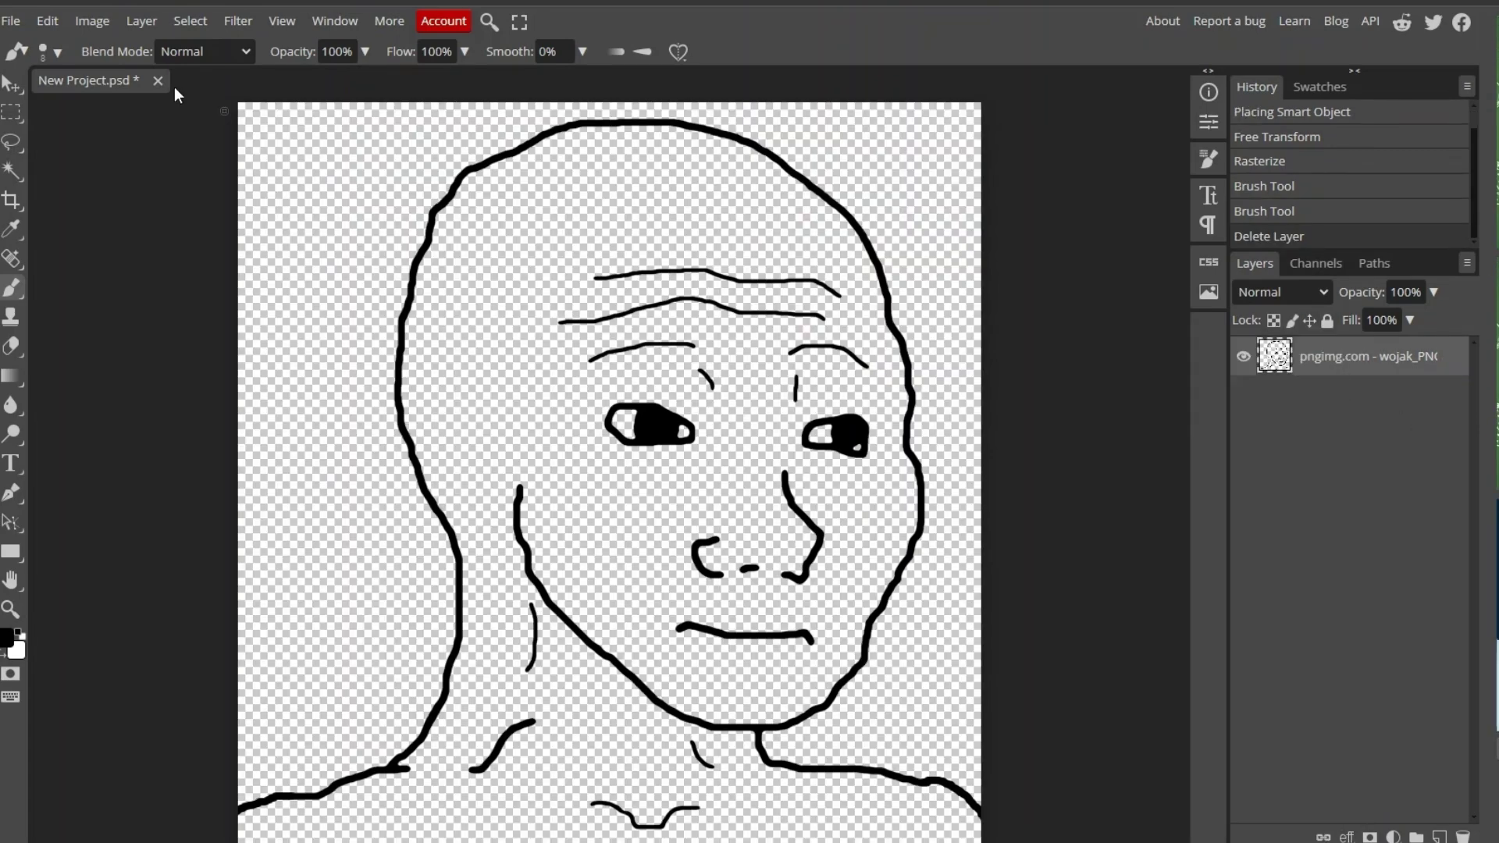
{"action": "left_click", "coordinate": [142, 21]}
{"action": "mouse_move", "coordinate": [257, 47]}
{"action": "left_click", "coordinate": [365, 49]}
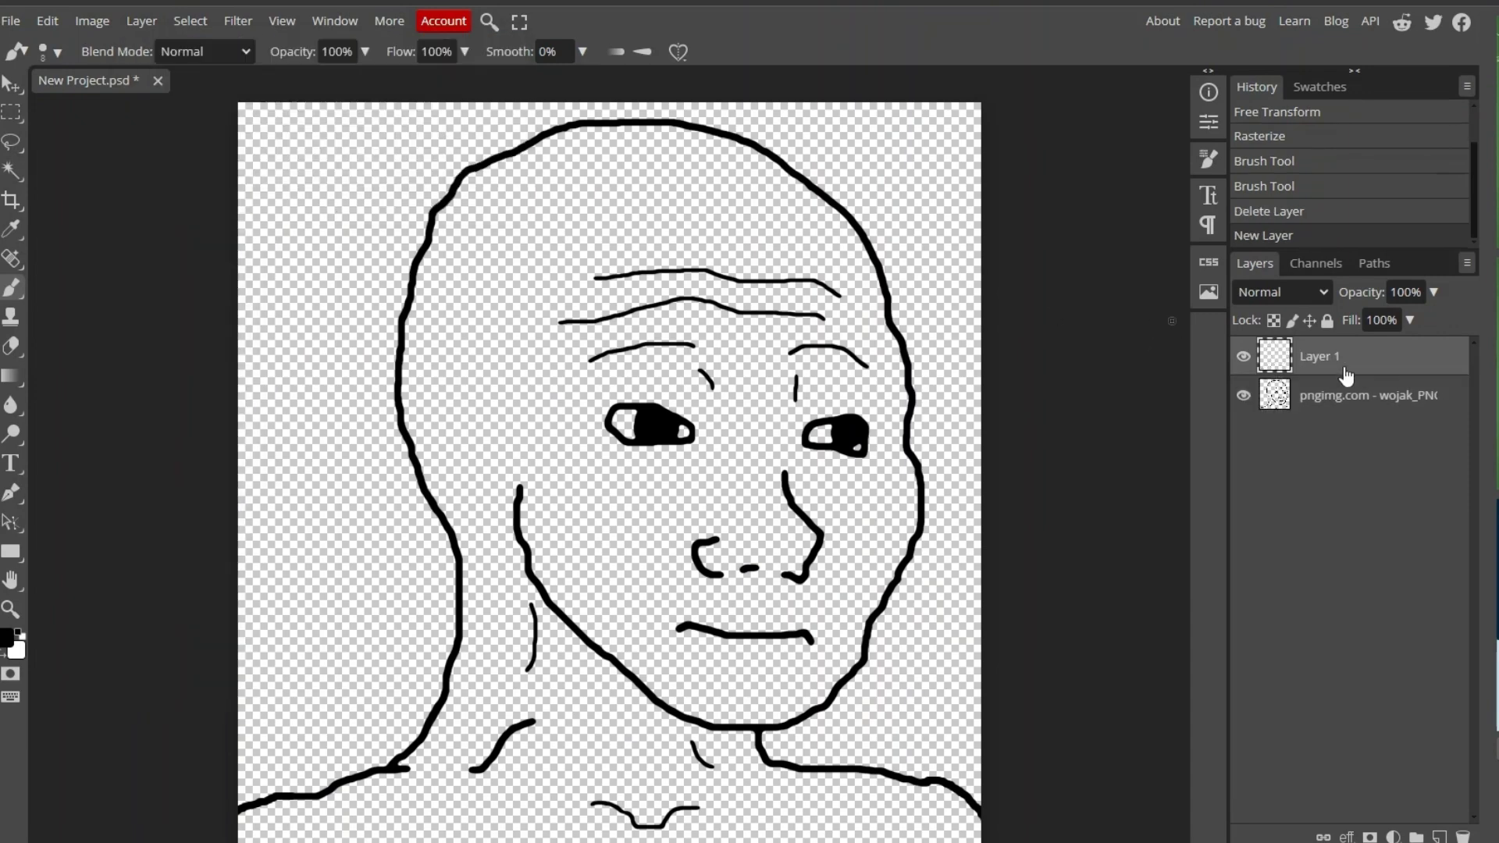
{"action": "left_click_drag", "start_coordinate": [1338, 376], "coordinate": [1339, 422]}
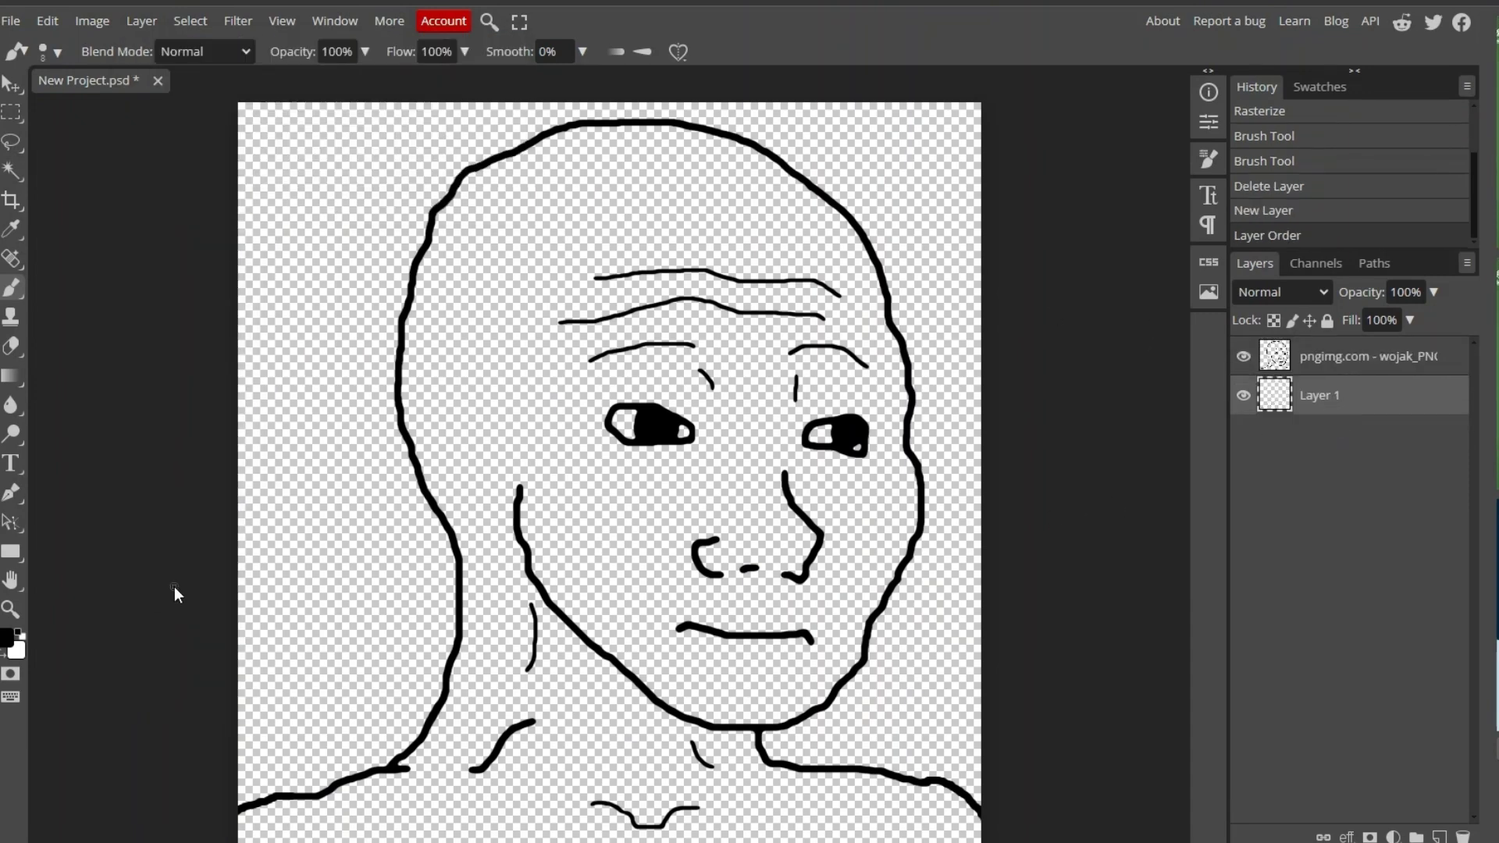
Set the foreground colour to red (ff0000) and fill the empty lower layer with the Paint Bucket.
{"action": "left_click", "coordinate": [7, 638]}
{"action": "left_click_drag", "start_coordinate": [247, 395], "coordinate": [509, 76]}
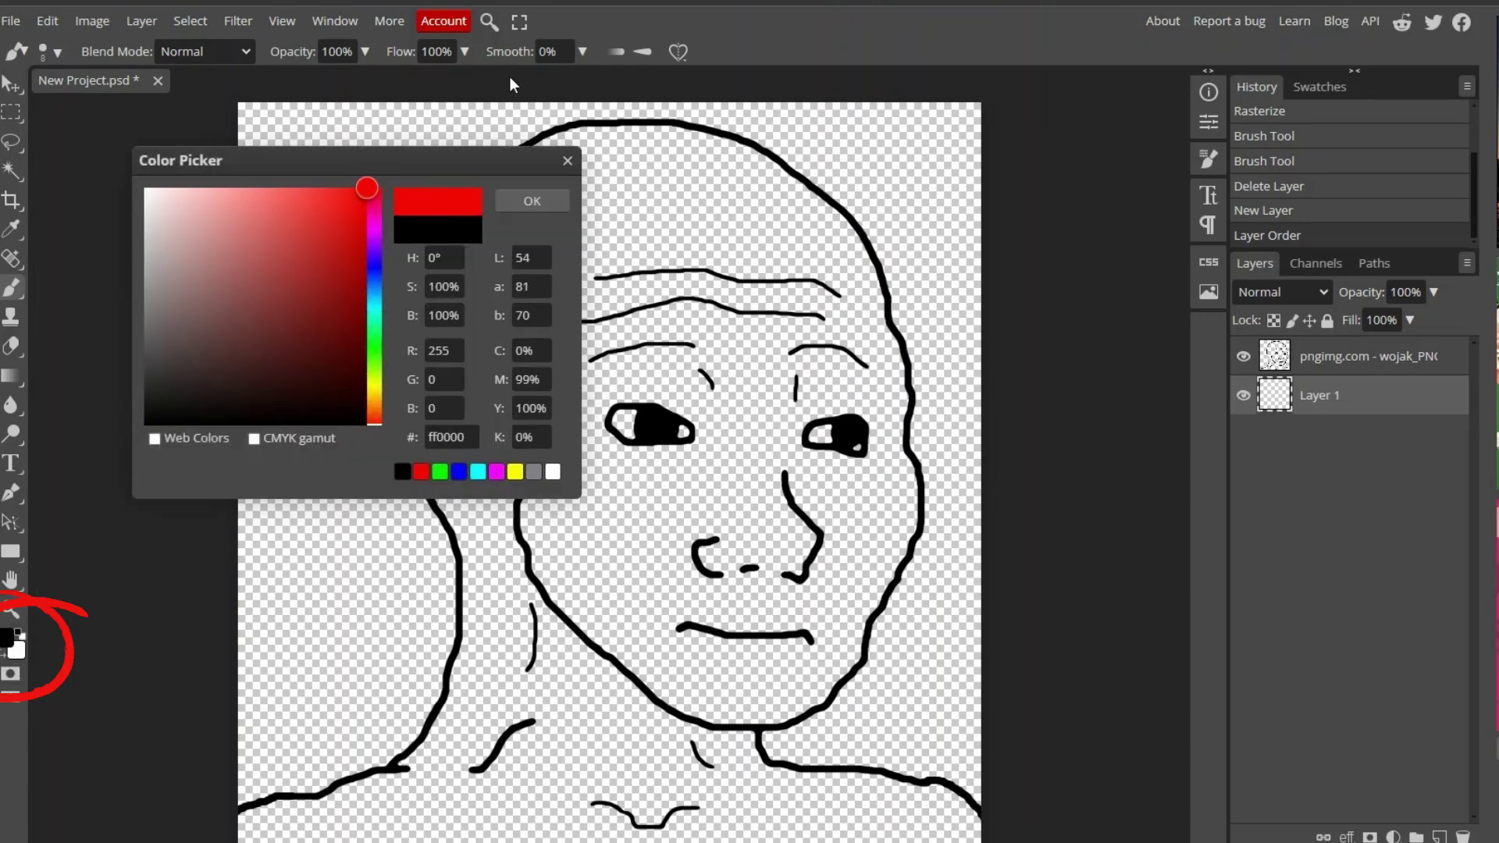
{"action": "left_click", "coordinate": [531, 203]}
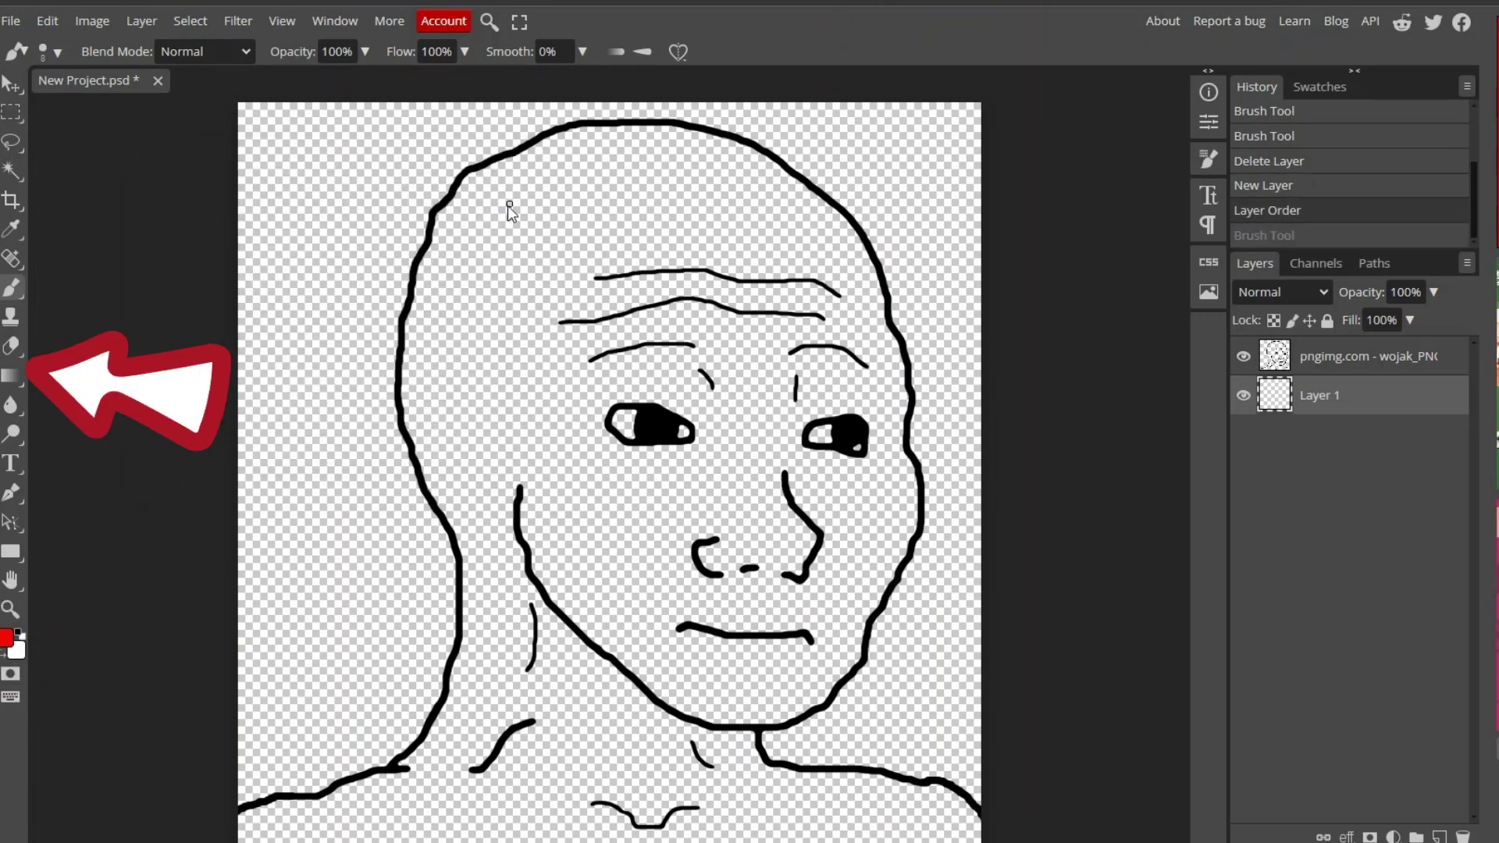
{"action": "left_click", "coordinate": [11, 376]}
{"action": "right_click", "coordinate": [11, 375]}
{"action": "left_click", "coordinate": [131, 403]}
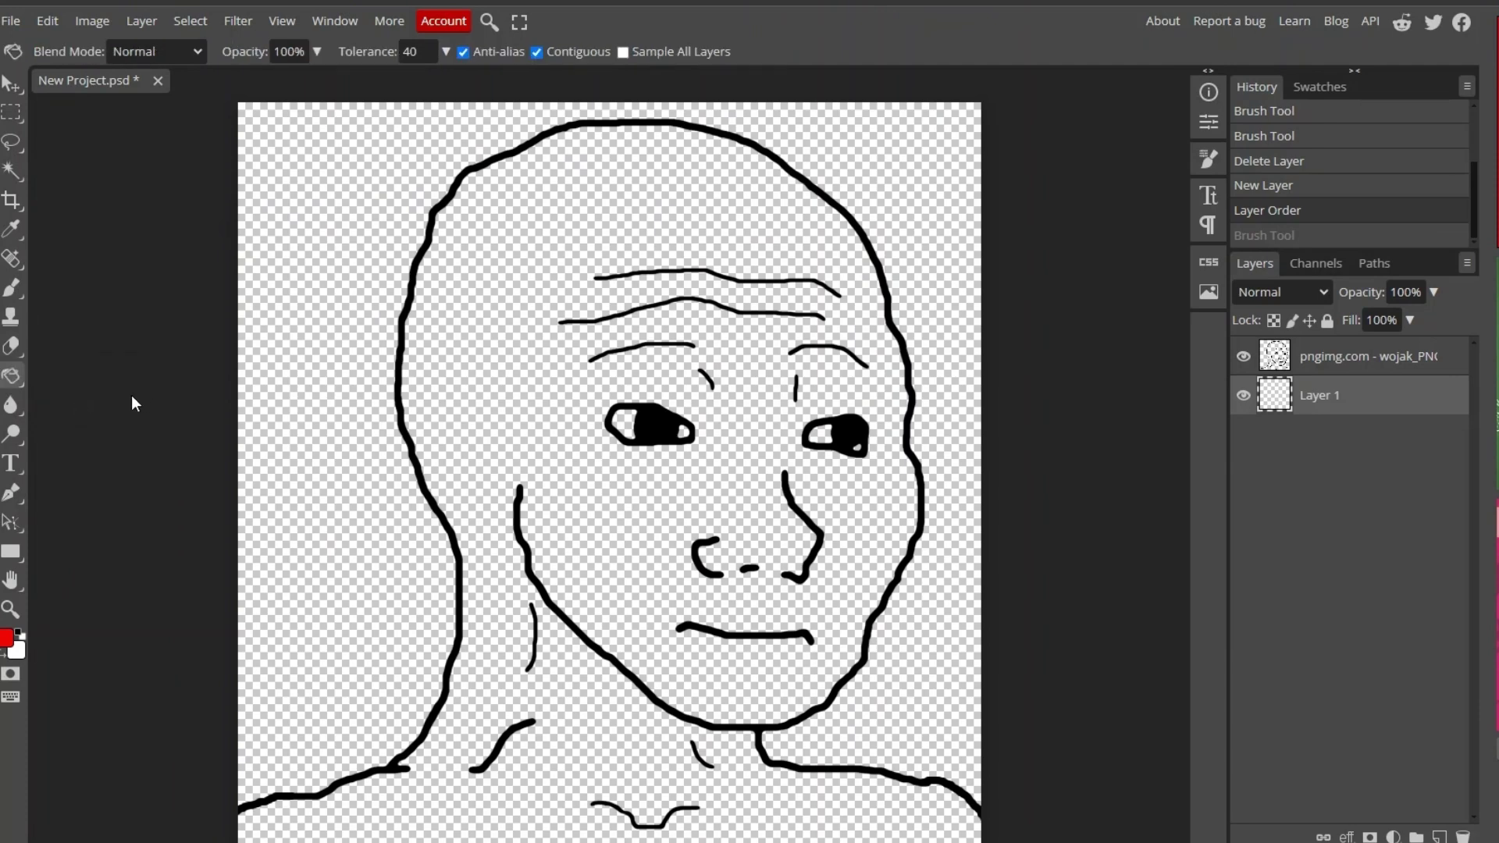
{"action": "left_click", "coordinate": [321, 278]}
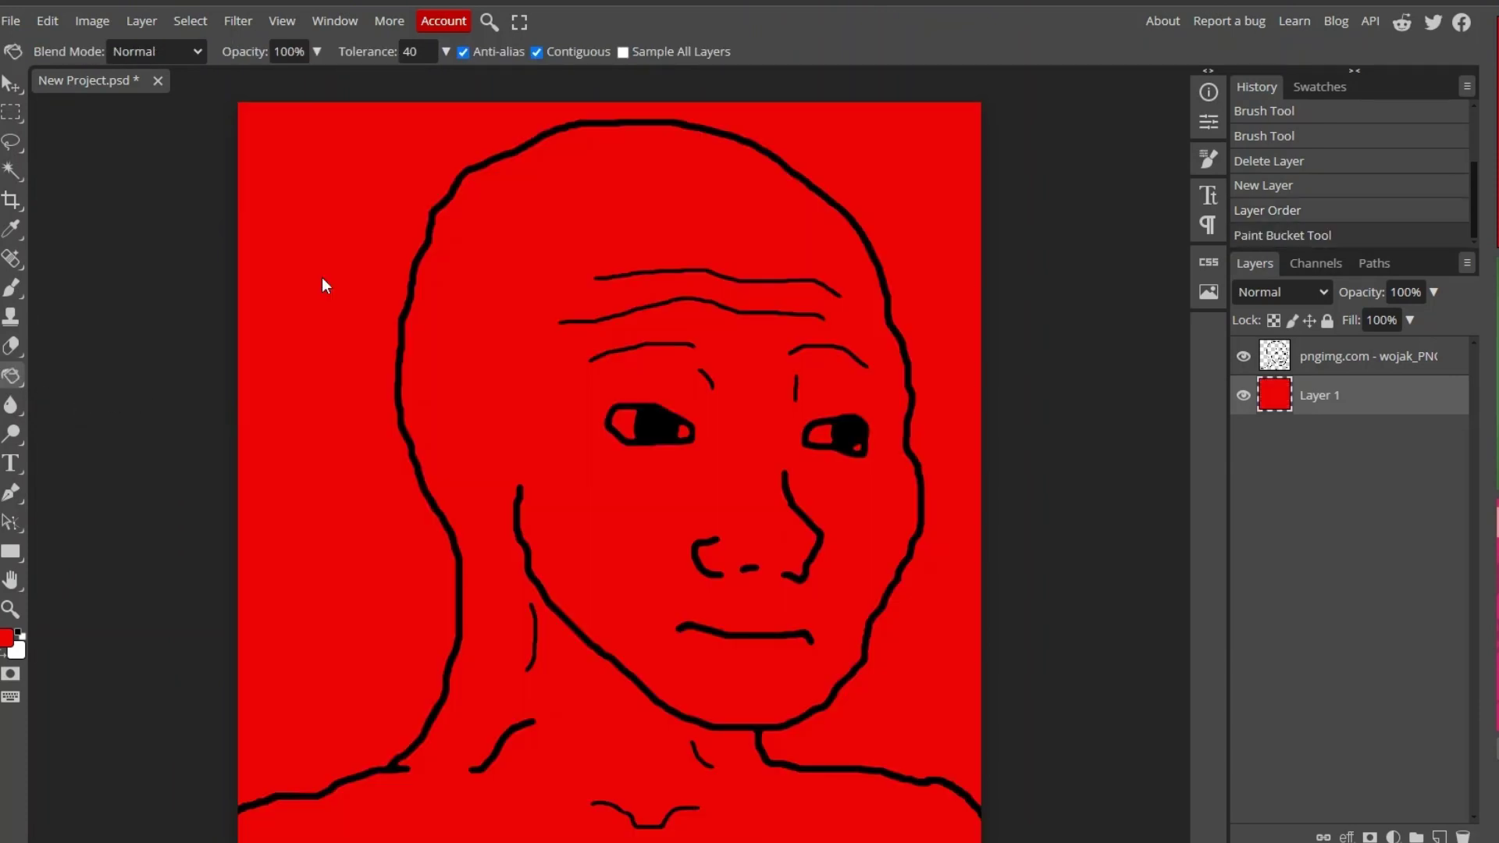
Fill the figure's head and body with white on the wojak layer.
{"action": "left_click", "coordinate": [1336, 363]}
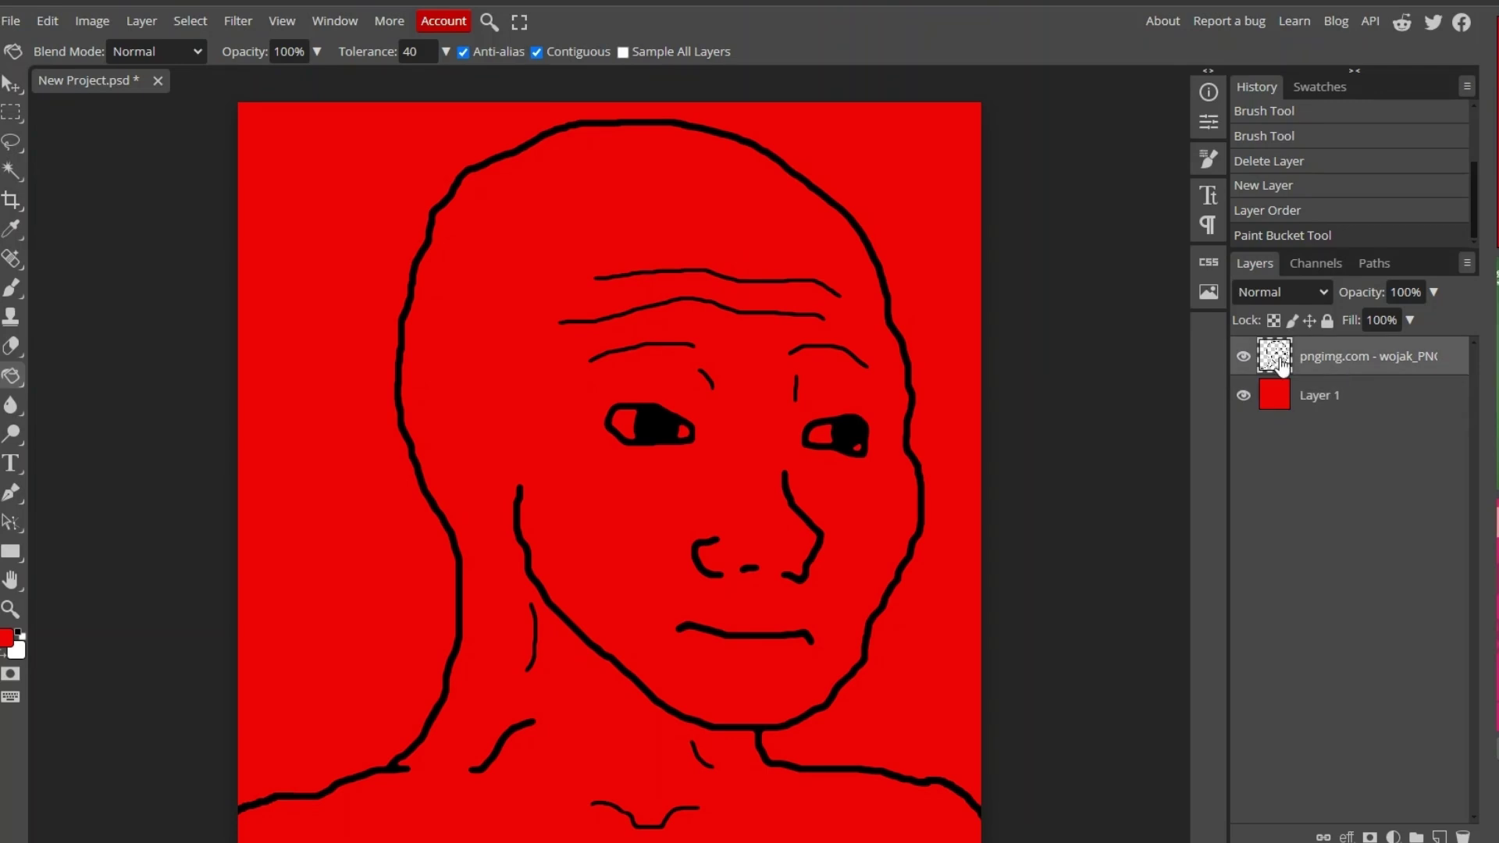
{"action": "left_click", "coordinate": [5, 658]}
{"action": "left_click", "coordinate": [532, 373]}
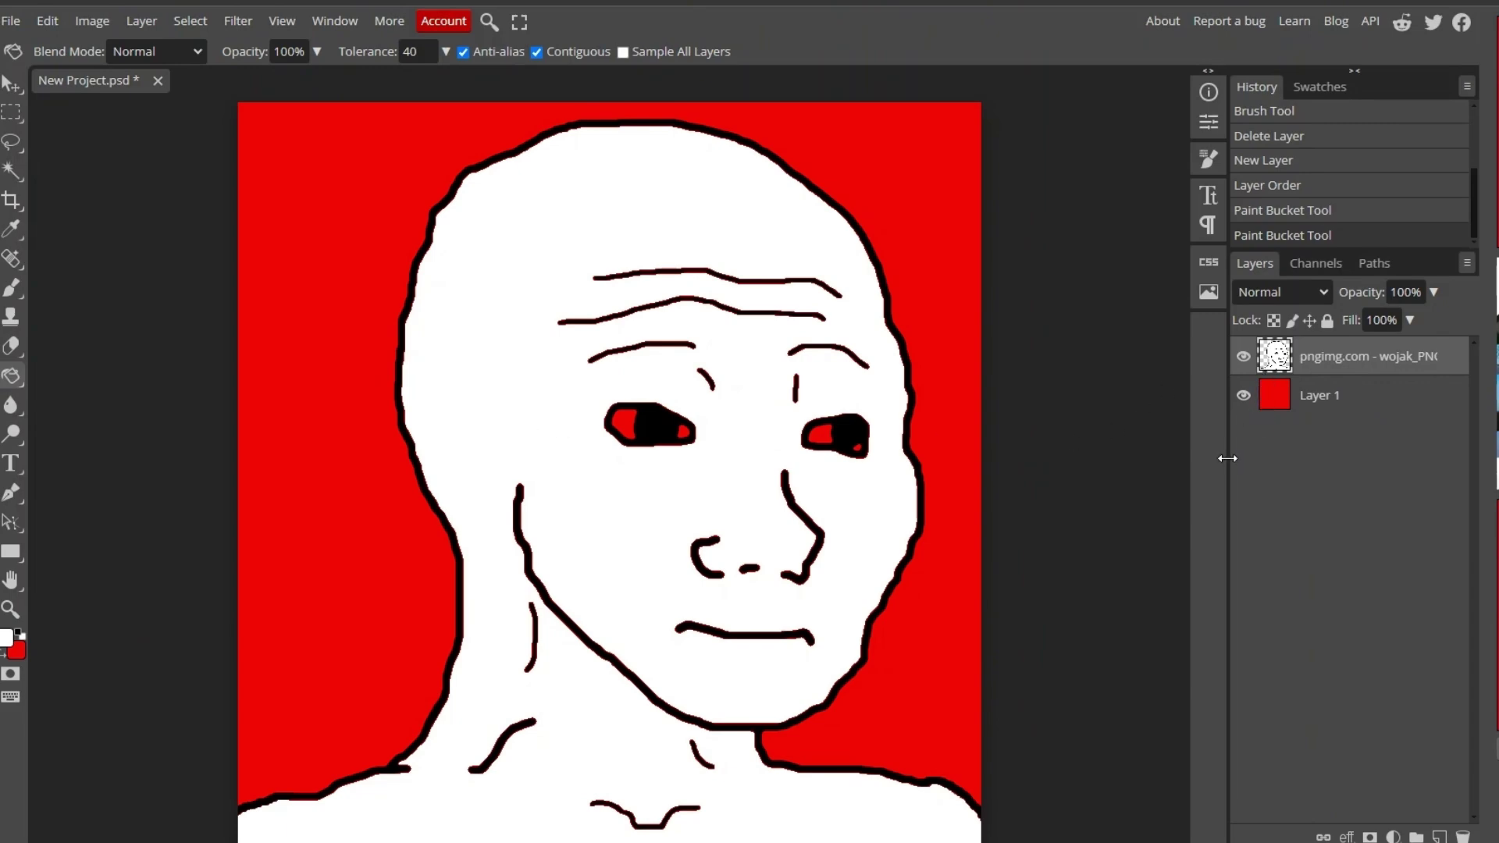
Examine the edges of the black outline up close, along the face and the shoulder, for red fringes.
{"action": "key", "text": "z"}
{"action": "left_click", "coordinate": [422, 445]}
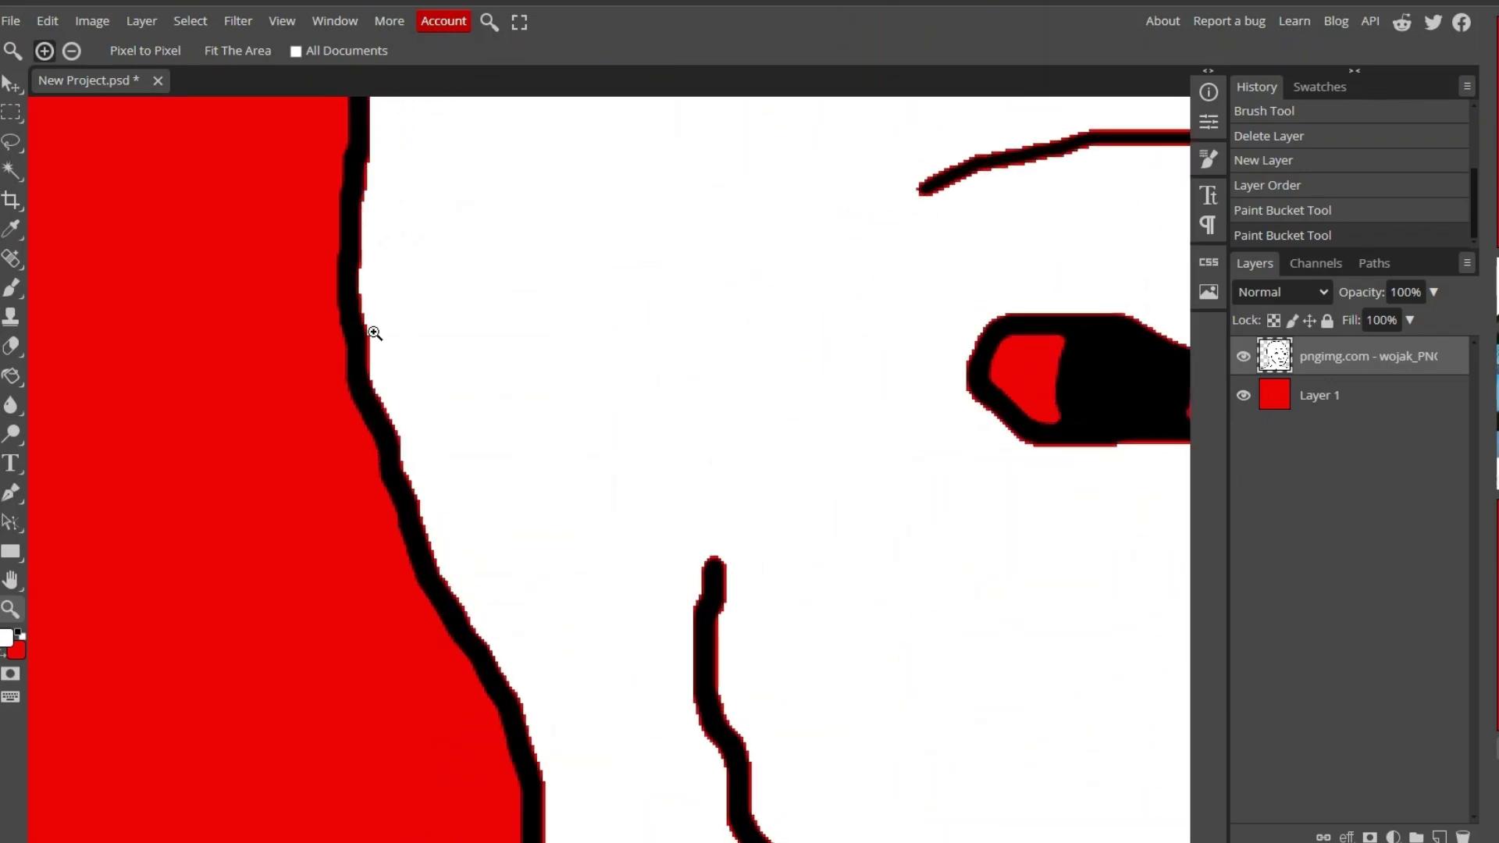
{"action": "left_click", "coordinate": [529, 515], "text": "alt"}
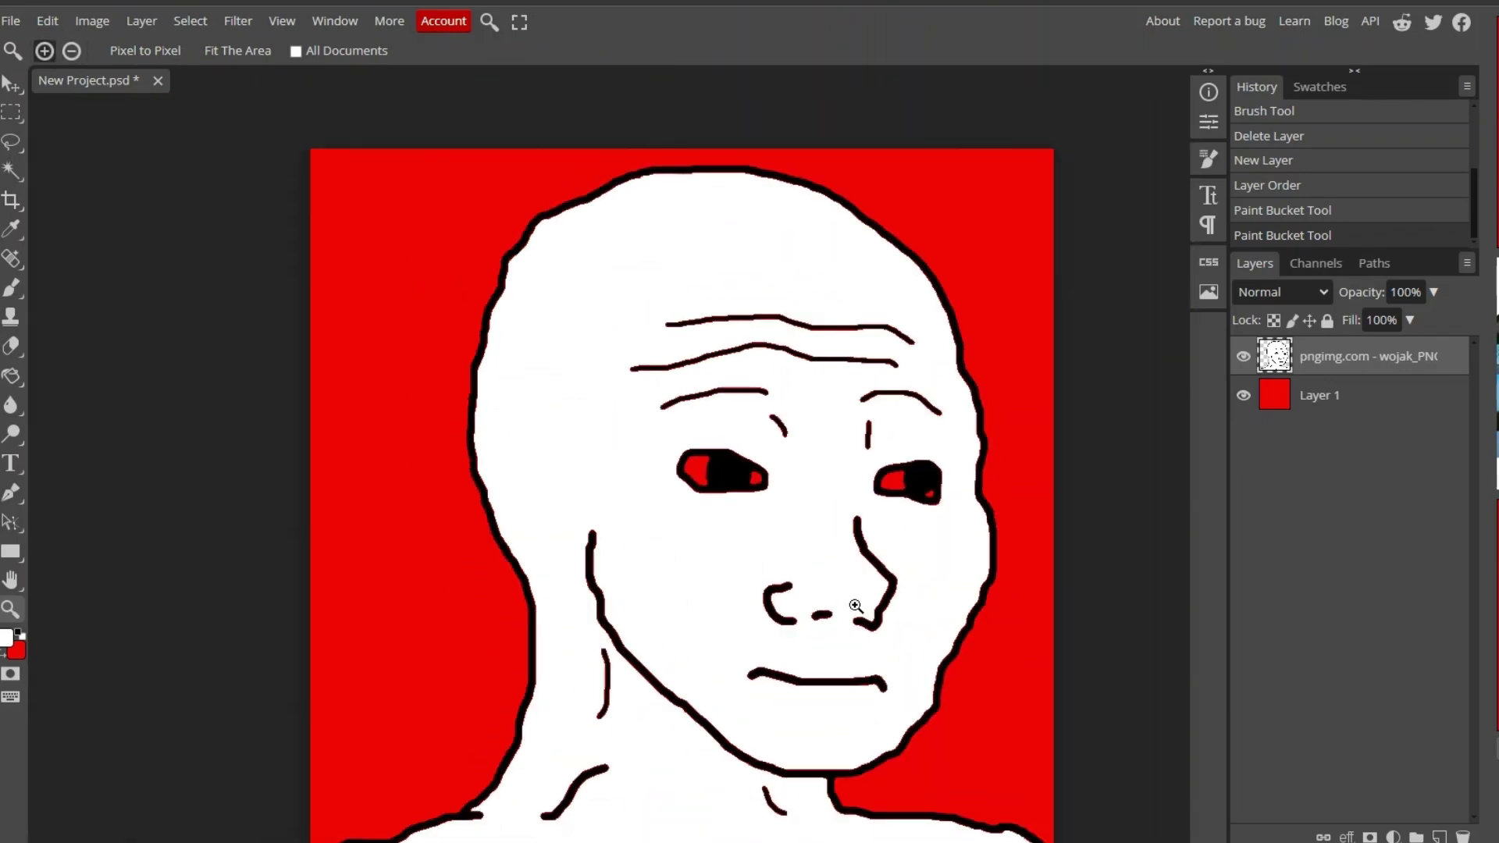
{"action": "scroll", "coordinate": [855, 606], "scroll_direction": "down", "scroll_amount": 3}
{"action": "scroll", "coordinate": [815, 595], "scroll_direction": "up", "scroll_amount": 2}
{"action": "left_click", "coordinate": [394, 787]}
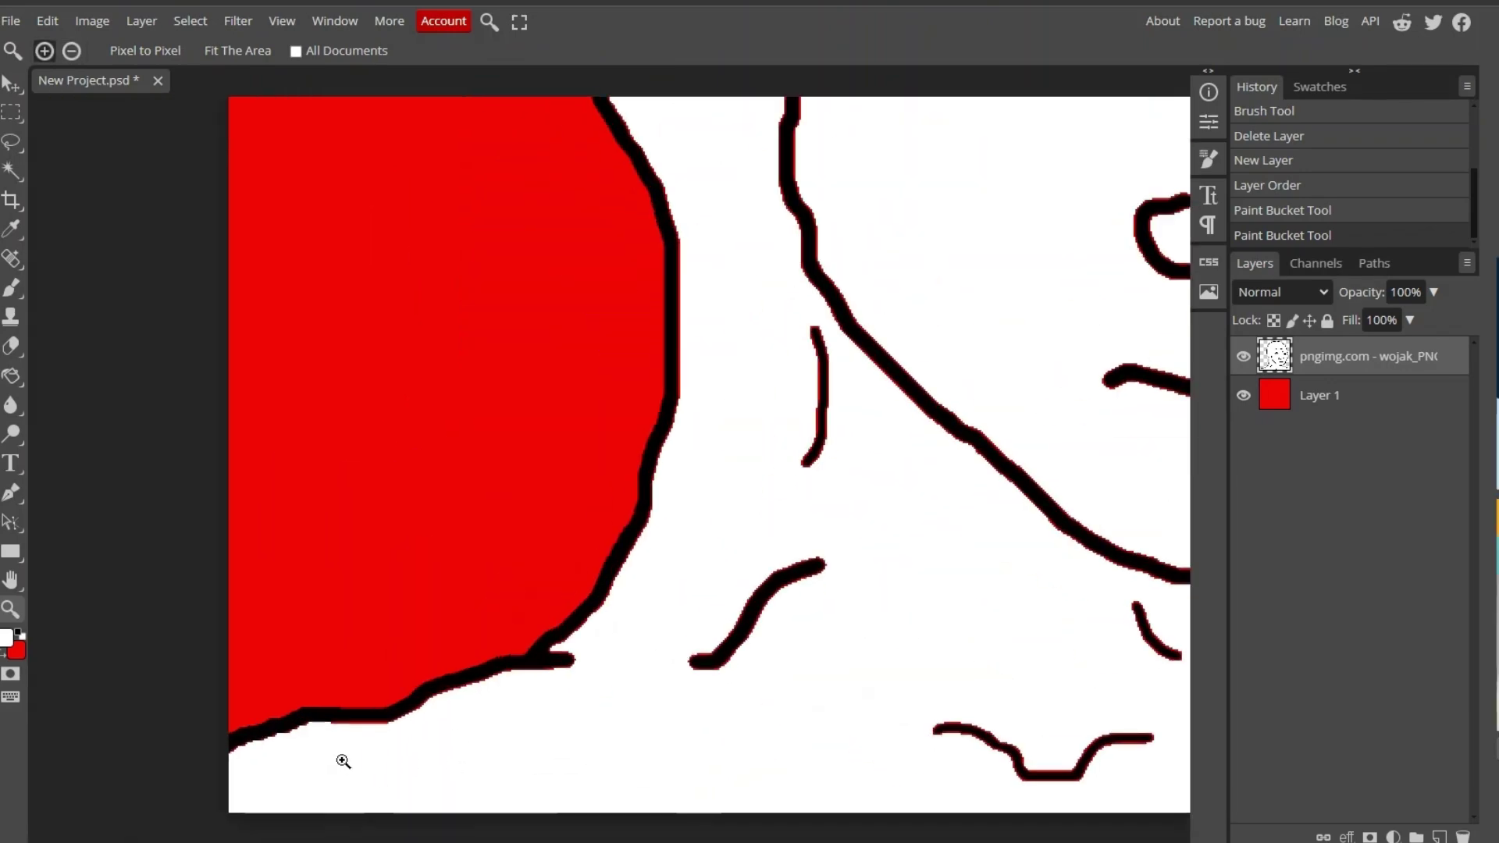
{"action": "left_click", "coordinate": [336, 759]}
Add a new empty layer between the wojak layer and the red layer for brushwork.
{"action": "key", "text": "b"}
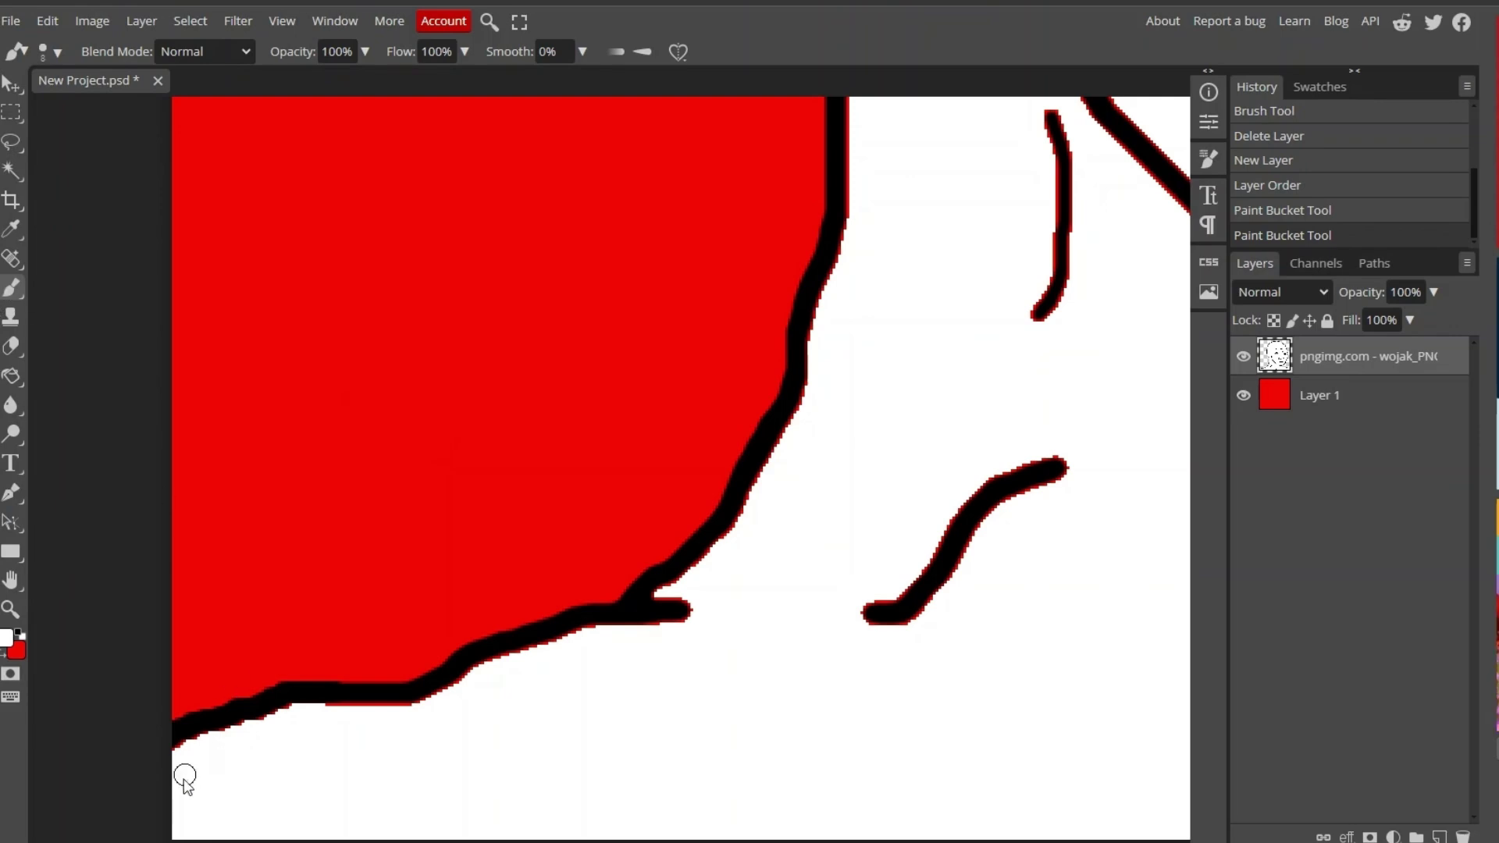
{"action": "key", "text": "ctrl+z"}
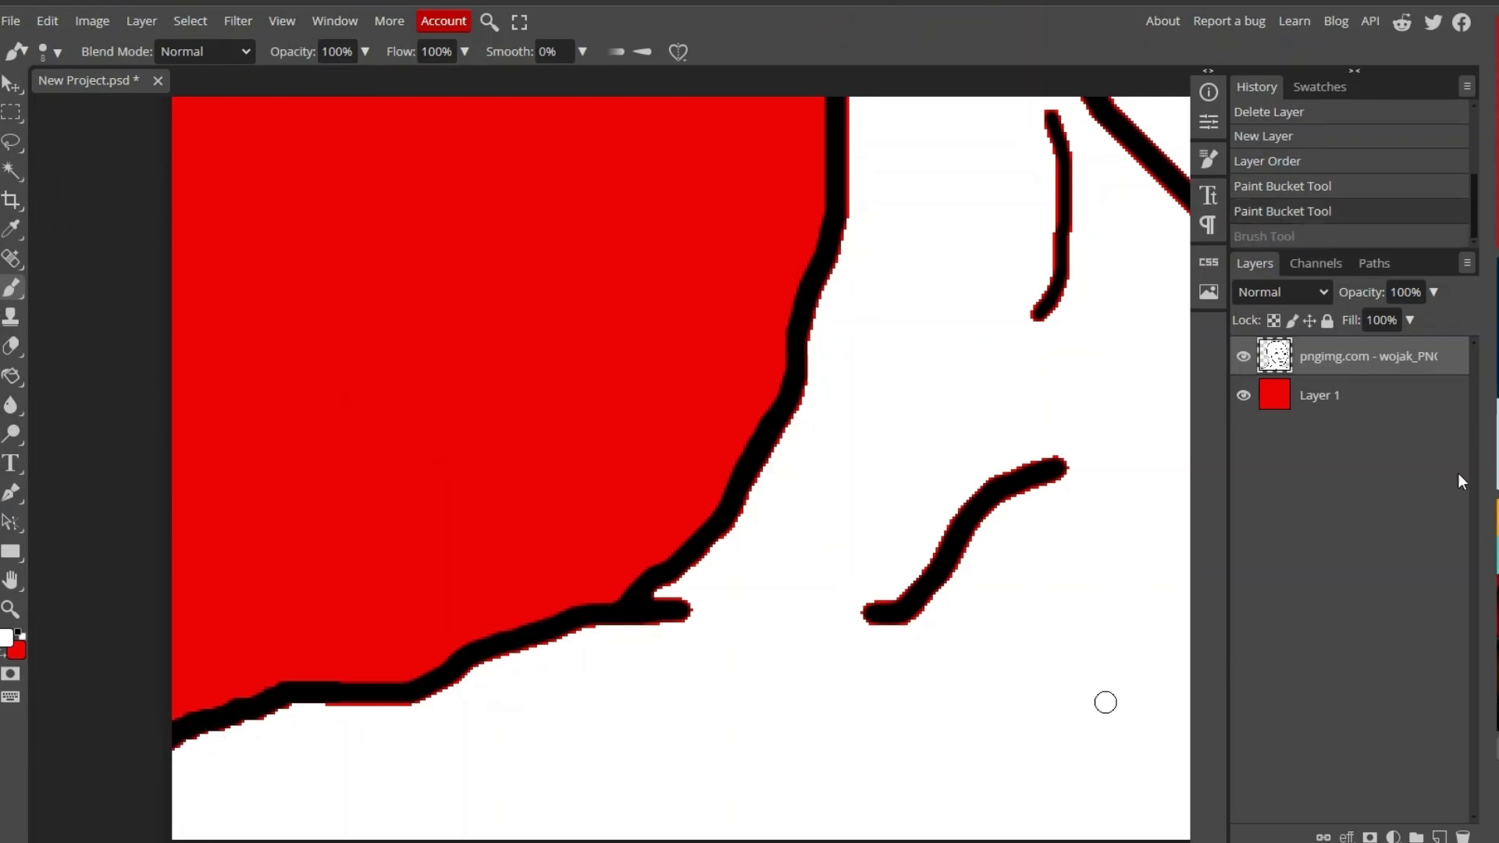
{"action": "left_click", "coordinate": [1319, 400]}
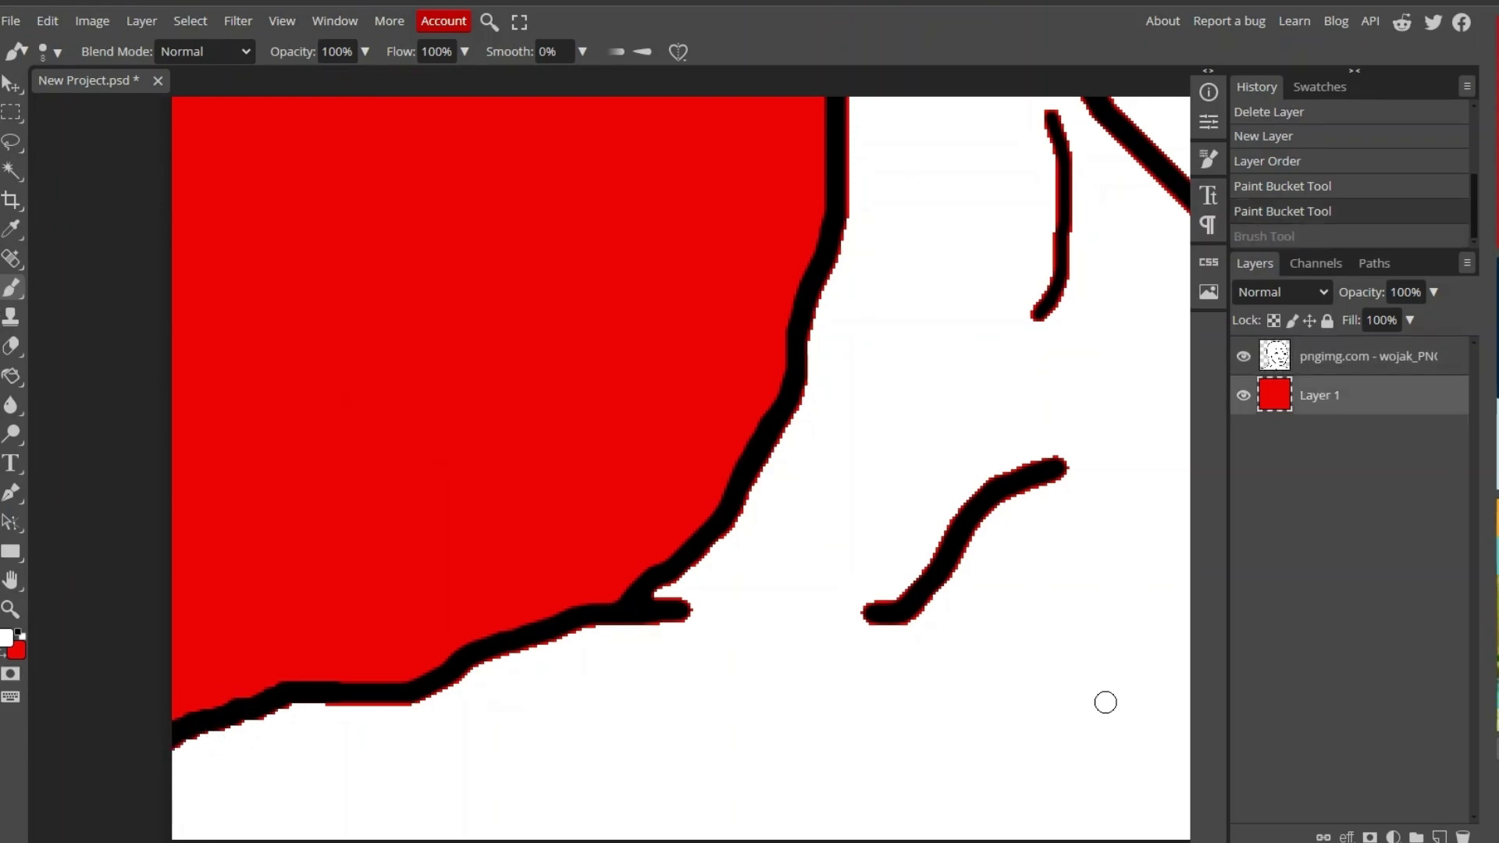
{"action": "left_click", "coordinate": [141, 21]}
{"action": "mouse_move", "coordinate": [154, 44]}
{"action": "left_click", "coordinate": [358, 47]}
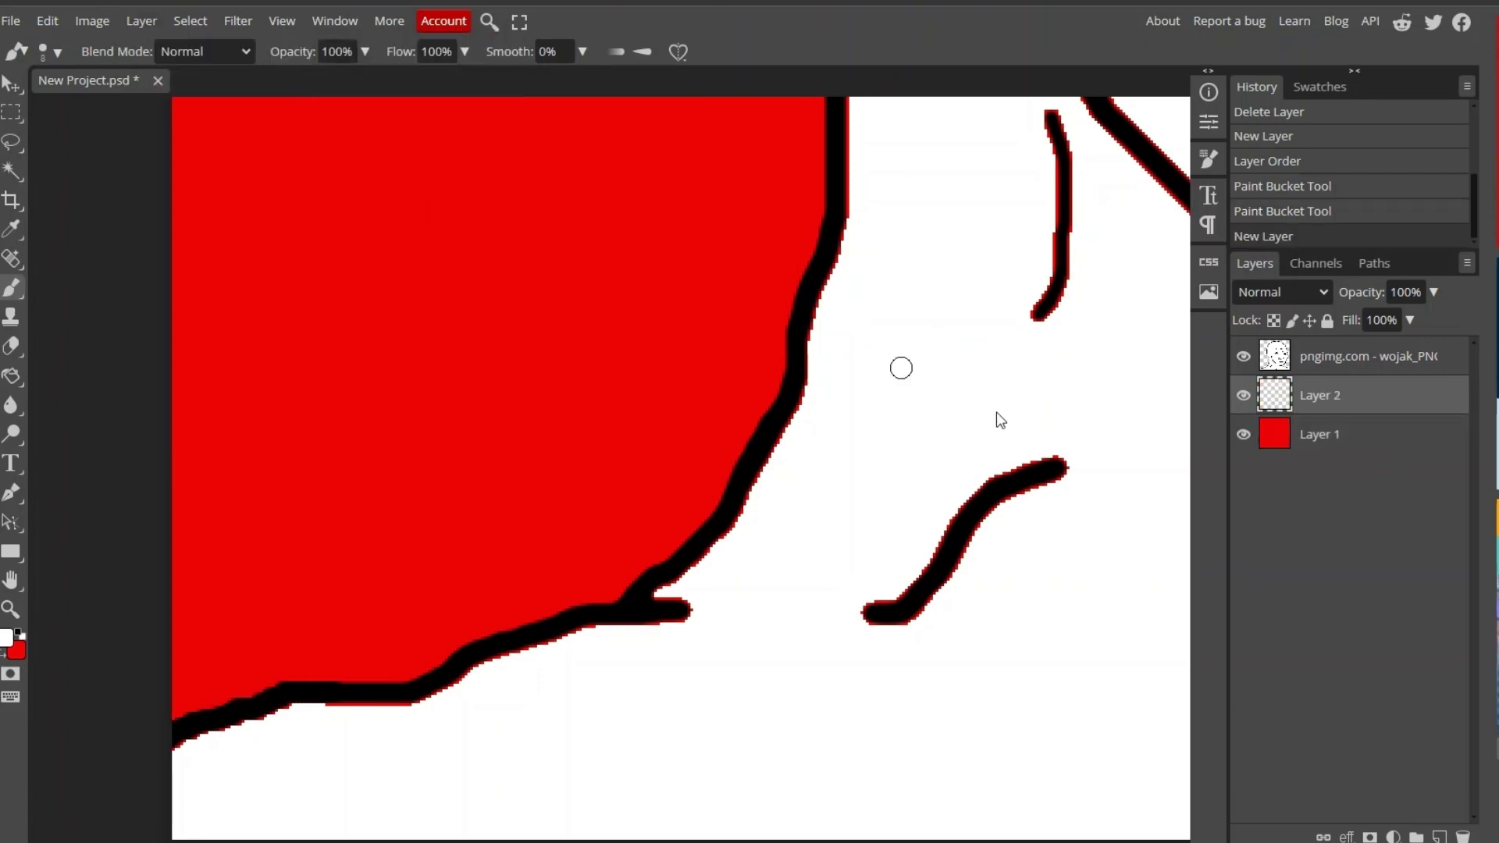
Paint white on the new layer along the inner edge of the outline, from the left shoulder up to the top of the head.
{"action": "left_click_drag", "start_coordinate": [170, 751], "coordinate": [226, 734]}
{"action": "mouse_move", "coordinate": [231, 733]}
{"action": "left_mouse_down"}
{"action": "mouse_move", "coordinate": [316, 704]}
{"action": "mouse_move", "coordinate": [254, 724]}
{"action": "left_mouse_up"}
{"action": "mouse_move", "coordinate": [254, 725]}
{"action": "left_mouse_down"}
{"action": "mouse_move", "coordinate": [425, 709]}
{"action": "mouse_move", "coordinate": [672, 602]}
{"action": "mouse_move", "coordinate": [790, 433]}
{"action": "mouse_move", "coordinate": [851, 219]}
{"action": "left_mouse_up"}
{"action": "scroll", "coordinate": [934, 288], "scroll_direction": "up", "scroll_amount": 5}
{"action": "left_click_drag", "start_coordinate": [852, 671], "coordinate": [766, 242]}
{"action": "scroll", "coordinate": [766, 242], "scroll_direction": "up", "scroll_amount": 5}
{"action": "mouse_move", "coordinate": [745, 691]}
{"action": "left_mouse_down"}
{"action": "mouse_move", "coordinate": [702, 595]}
{"action": "mouse_move", "coordinate": [663, 265]}
{"action": "left_mouse_up"}
{"action": "scroll", "coordinate": [706, 485], "scroll_direction": "up", "scroll_amount": 5}
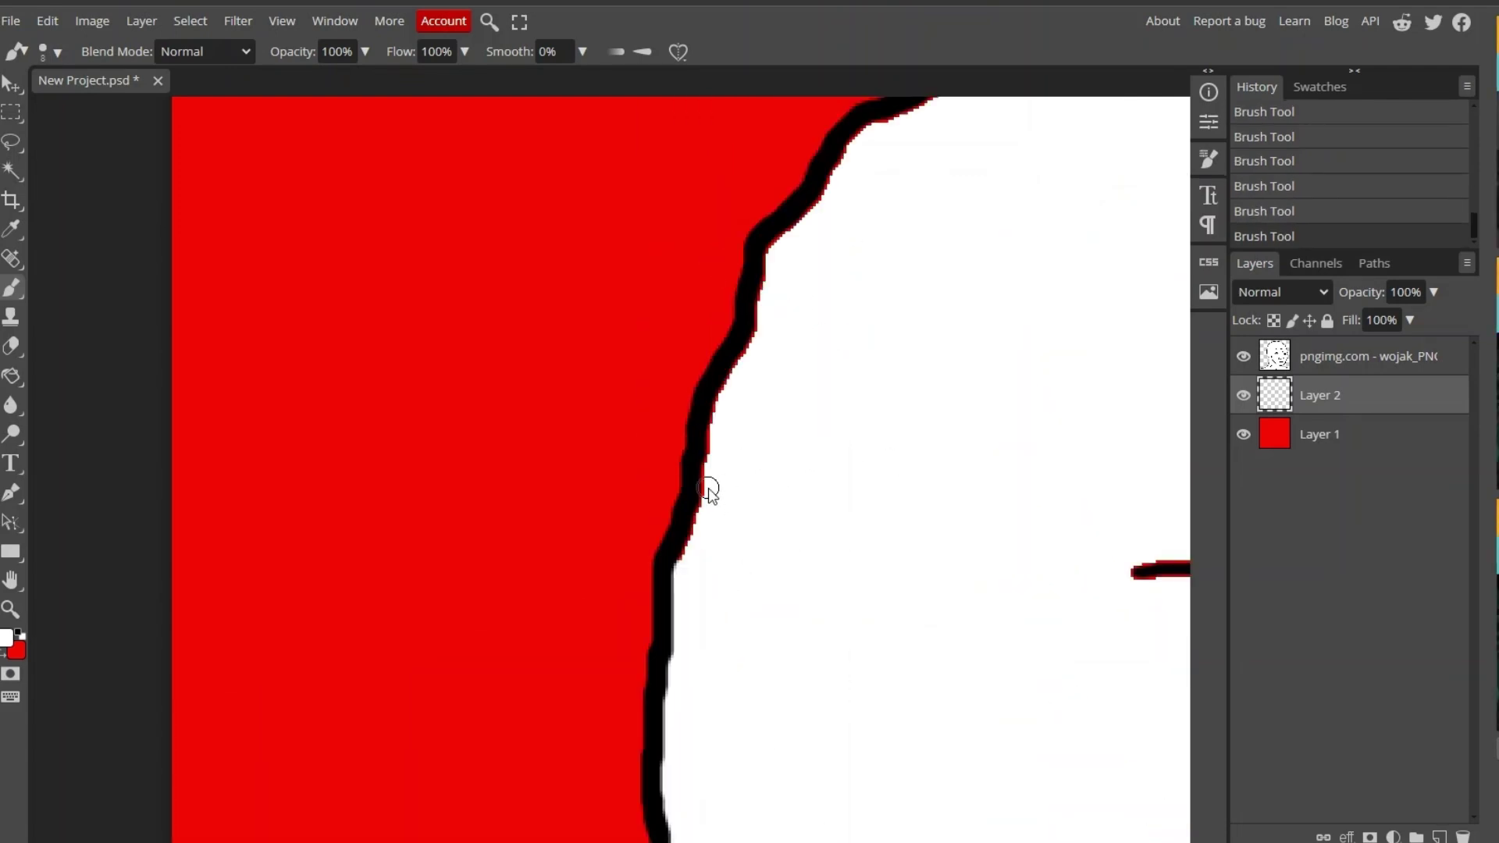
{"action": "mouse_move", "coordinate": [706, 485]}
{"action": "left_mouse_down"}
{"action": "mouse_move", "coordinate": [766, 244]}
{"action": "mouse_move", "coordinate": [863, 125]}
{"action": "left_mouse_up"}
{"action": "scroll", "coordinate": [812, 509], "scroll_direction": "up", "scroll_amount": 4}
{"action": "scroll", "coordinate": [1062, 687], "scroll_direction": "down", "scroll_amount": 3}
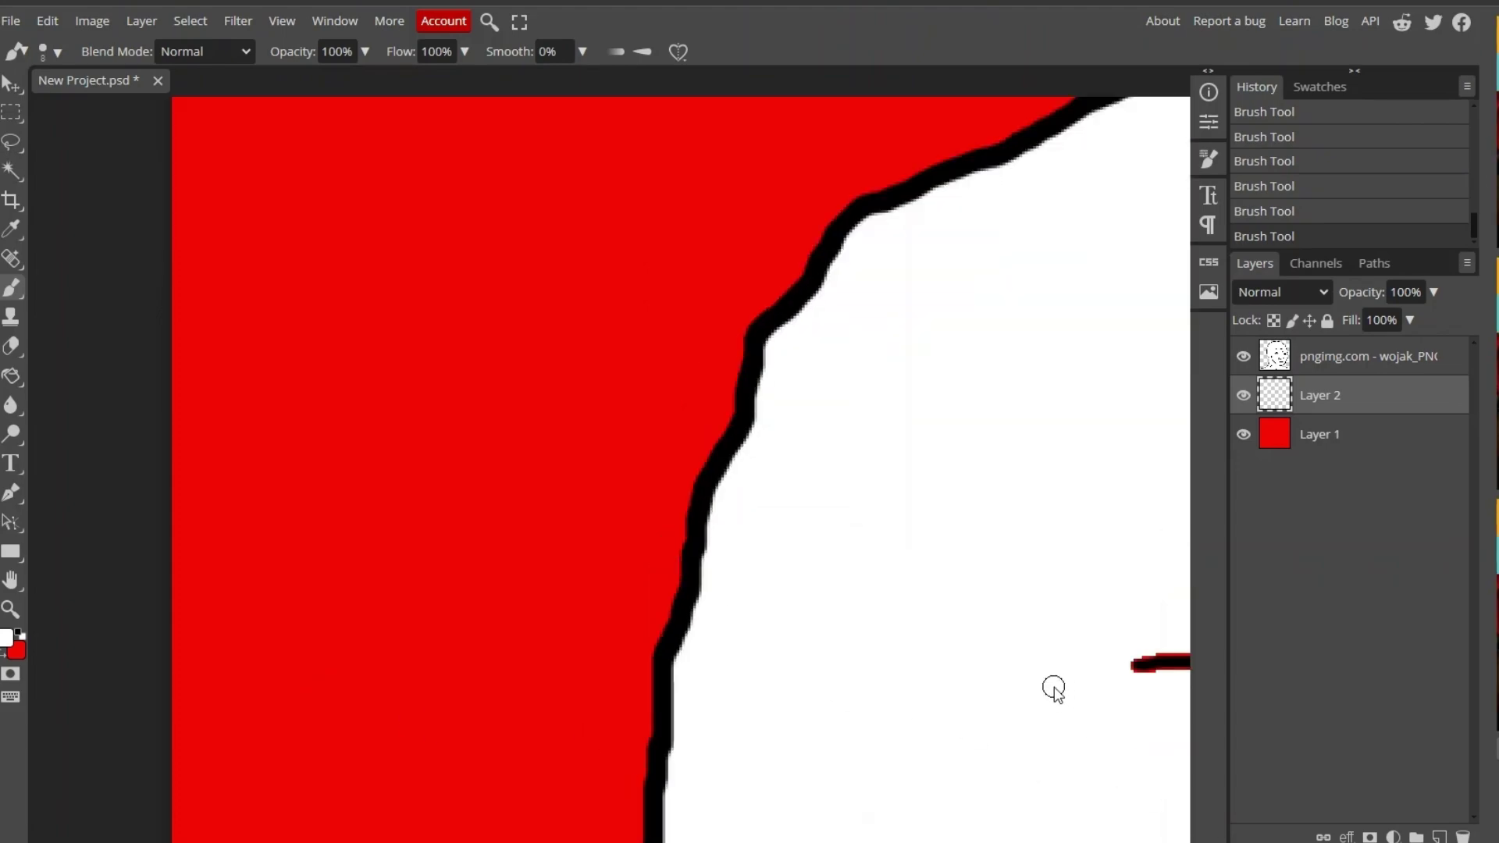
Enlarge the brush and paint white behind the jaw, neck, collarbone, mouth and nose lines and inside both eyes.
{"action": "key", "text": "z"}
{"action": "left_click_drag", "start_coordinate": [1008, 743], "coordinate": [767, 839]}
{"action": "left_click_drag", "start_coordinate": [767, 839], "coordinate": [722, 618]}
{"action": "key", "text": "ctrl+0"}
{"action": "key", "text": "b"}
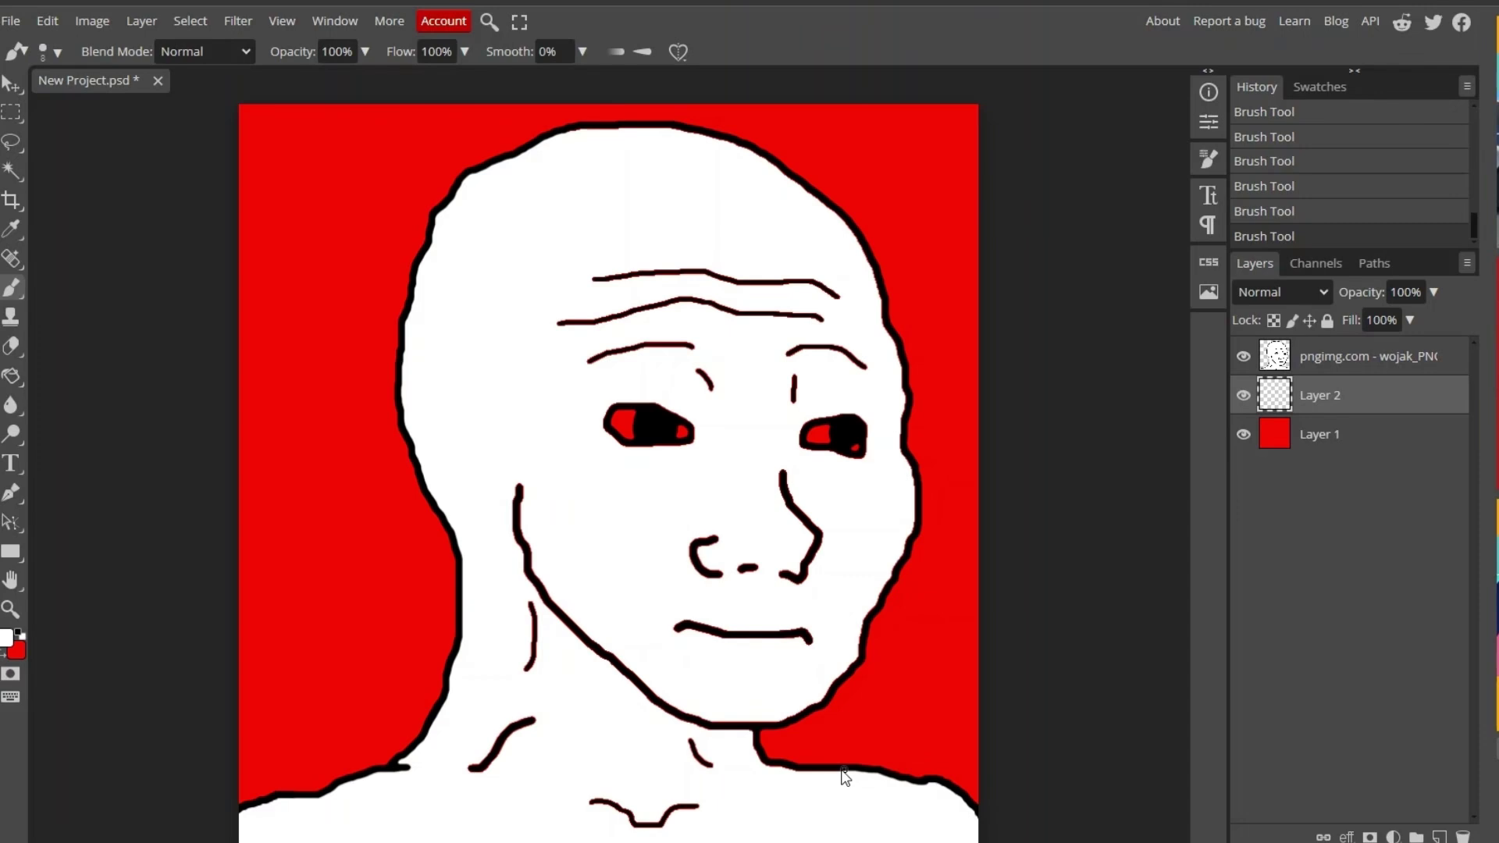
{"action": "left_click", "coordinate": [48, 52]}
{"action": "left_click_drag", "start_coordinate": [509, 488], "coordinate": [526, 599]}
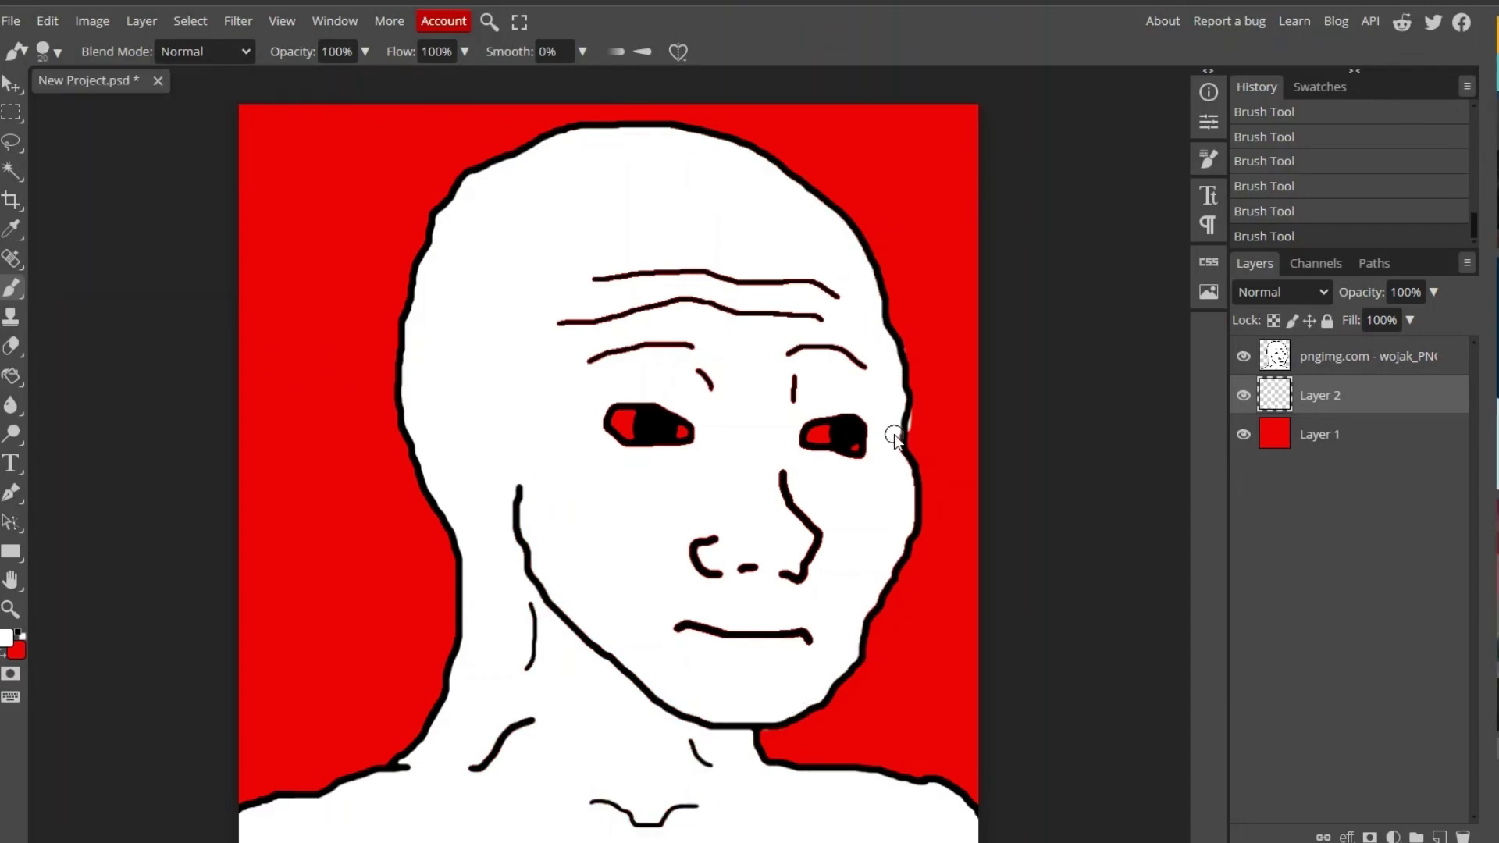
{"action": "left_click_drag", "start_coordinate": [707, 540], "coordinate": [716, 575]}
{"action": "left_click_drag", "start_coordinate": [800, 576], "coordinate": [784, 475]}
{"action": "left_click_drag", "start_coordinate": [812, 438], "coordinate": [857, 449]}
{"action": "left_click_drag", "start_coordinate": [684, 431], "coordinate": [620, 426]}
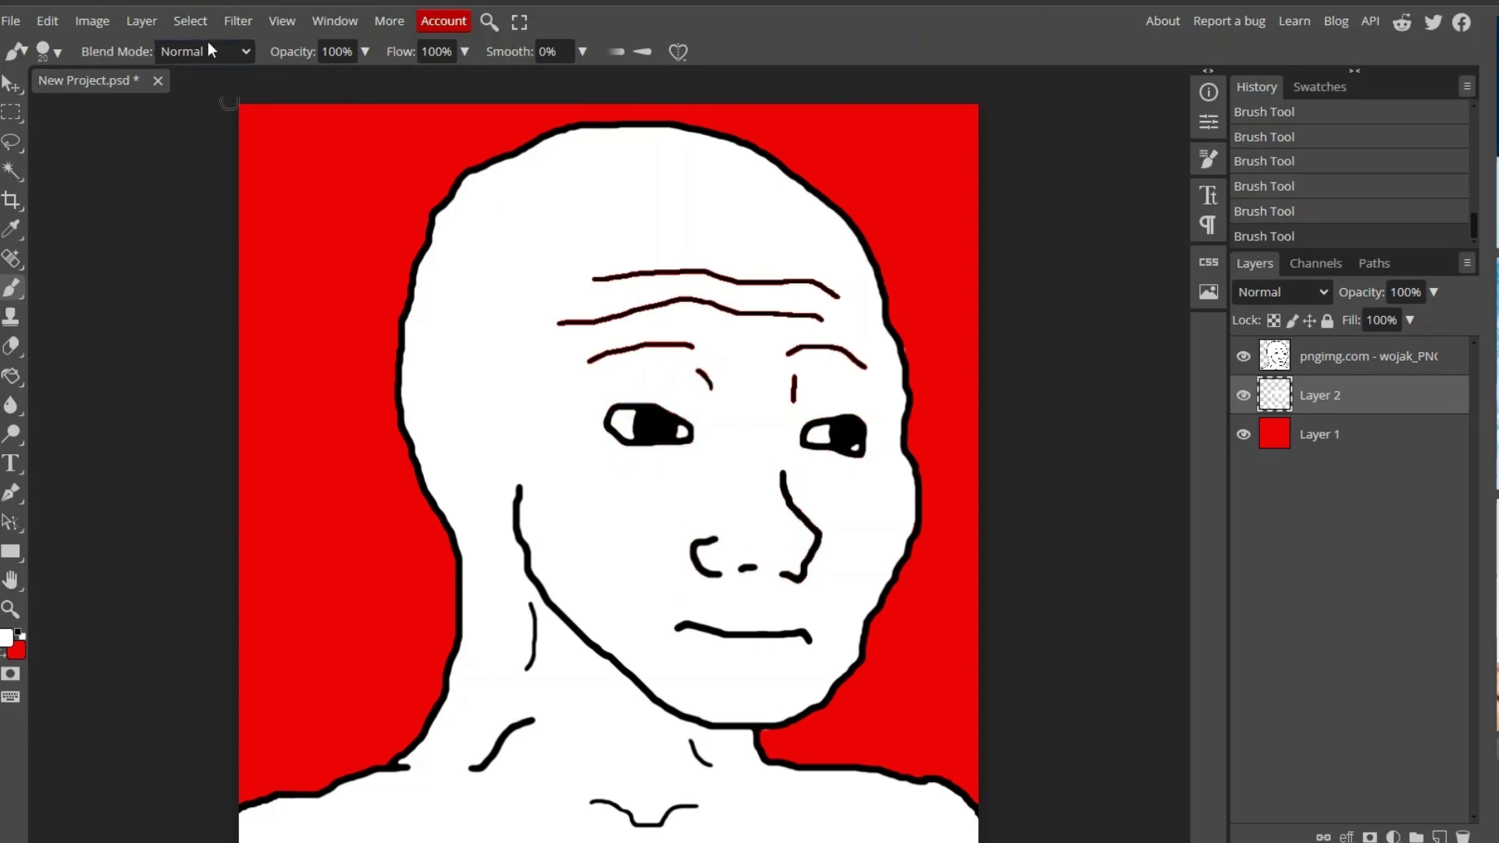
Enlarge the brush further and paint white behind the forehead wrinkles and the lines above the eyes.
{"action": "left_click", "coordinate": [51, 52]}
{"action": "left_click_drag", "start_coordinate": [86, 100], "coordinate": [148, 100]}
{"action": "left_click_drag", "start_coordinate": [562, 321], "coordinate": [820, 317]}
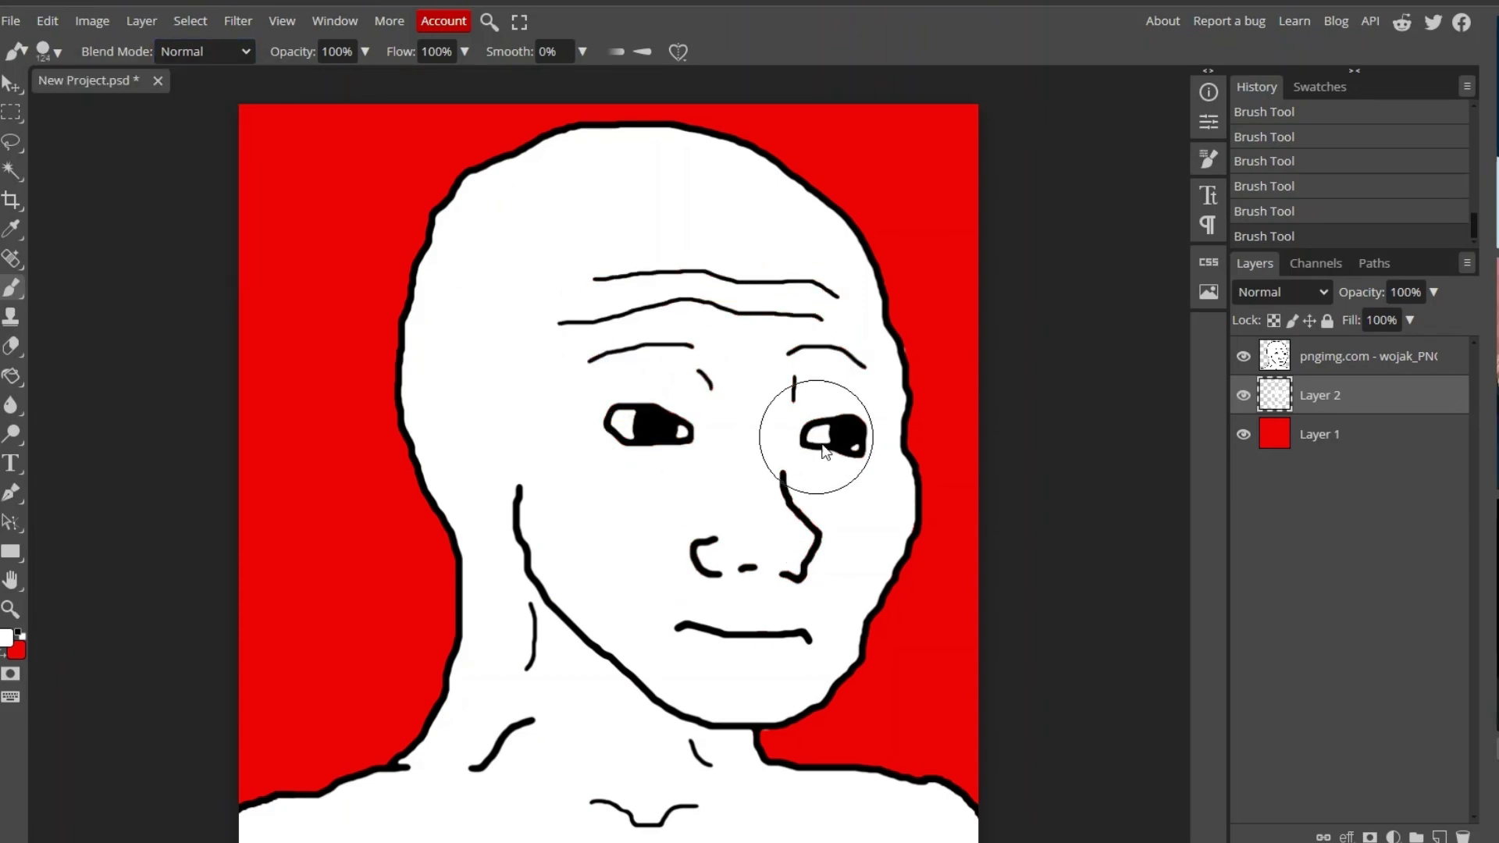
Merge the white paint layer with the wojak layer, and check the result with the red layer hidden and shown again.
{"action": "left_click", "coordinate": [1367, 364]}
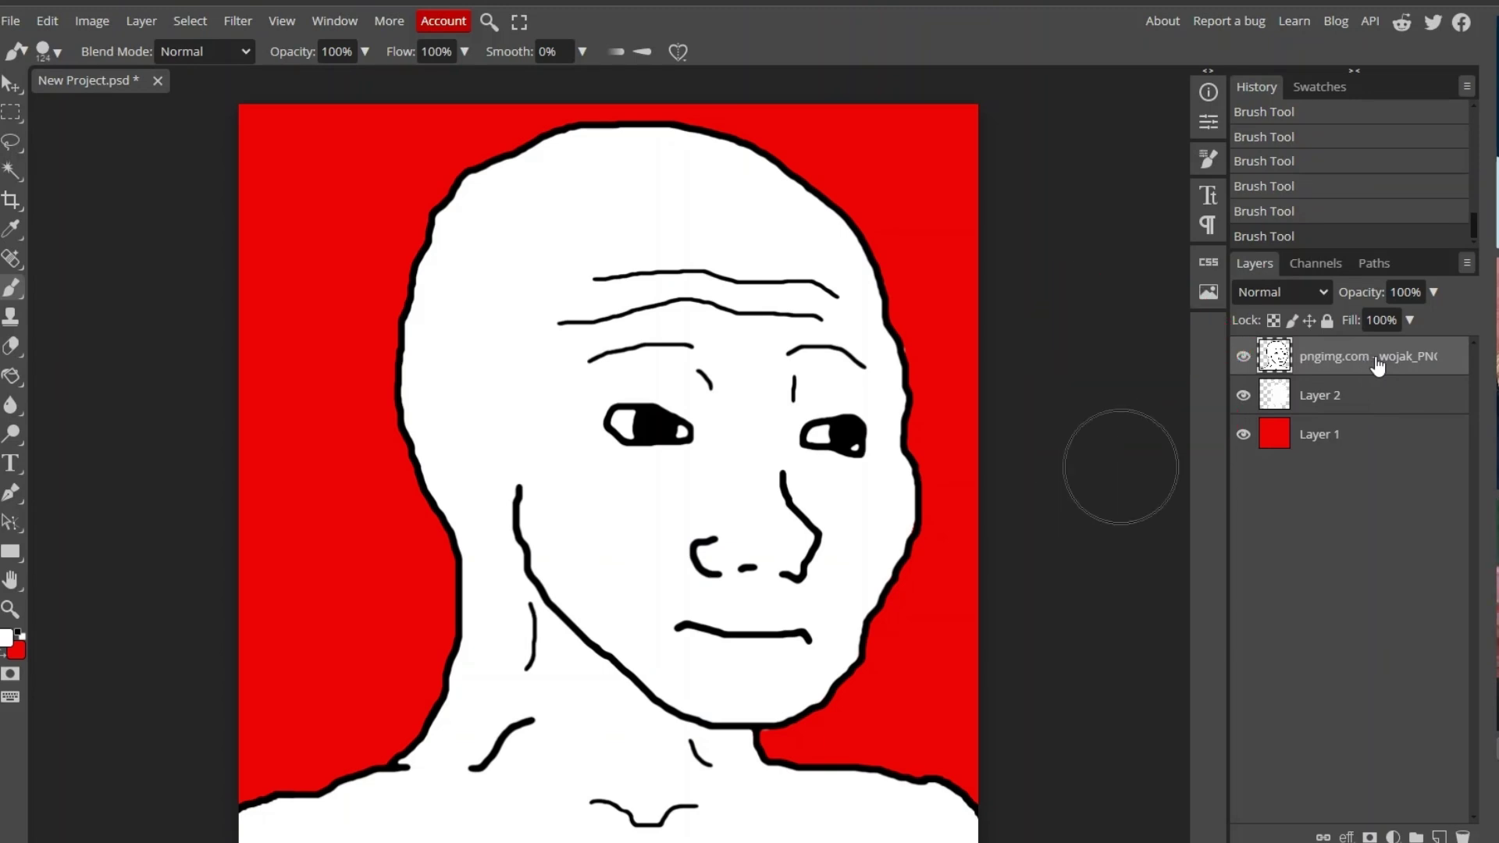
{"action": "right_click", "coordinate": [1431, 402]}
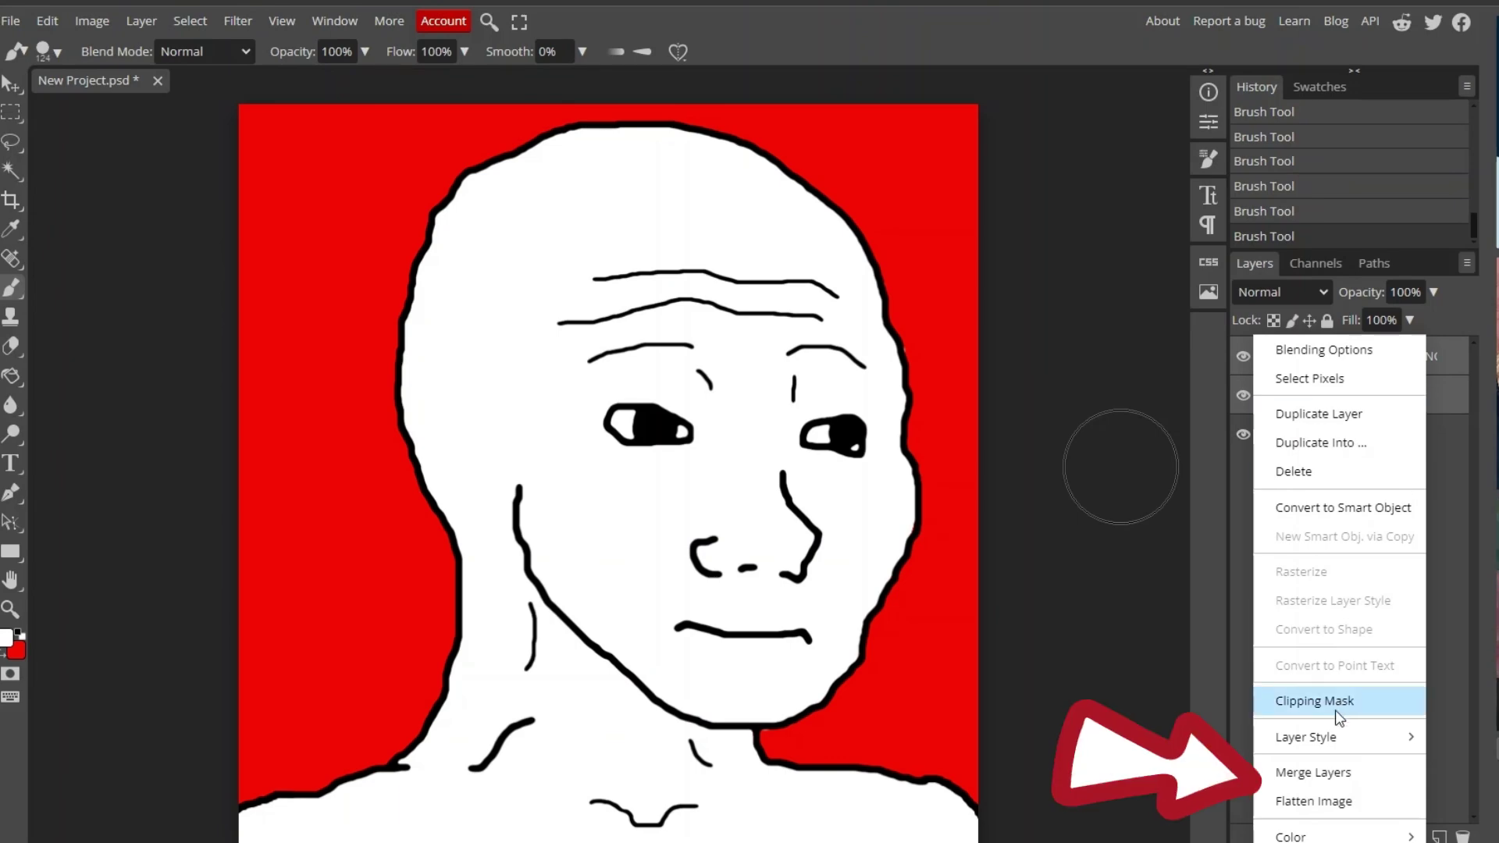
{"action": "left_click", "coordinate": [1338, 772]}
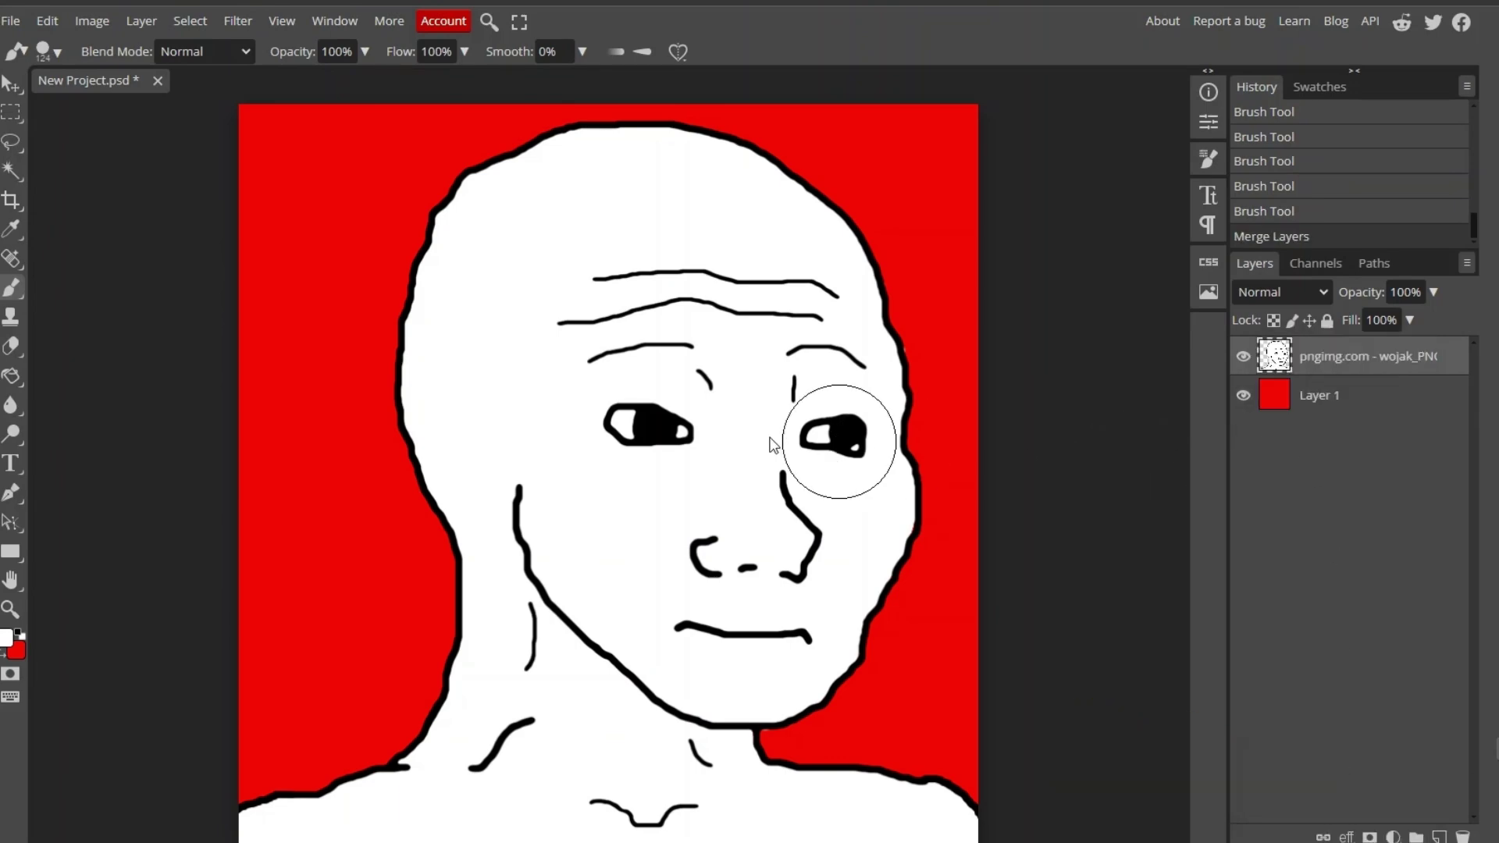
{"action": "left_click", "coordinate": [1242, 399]}
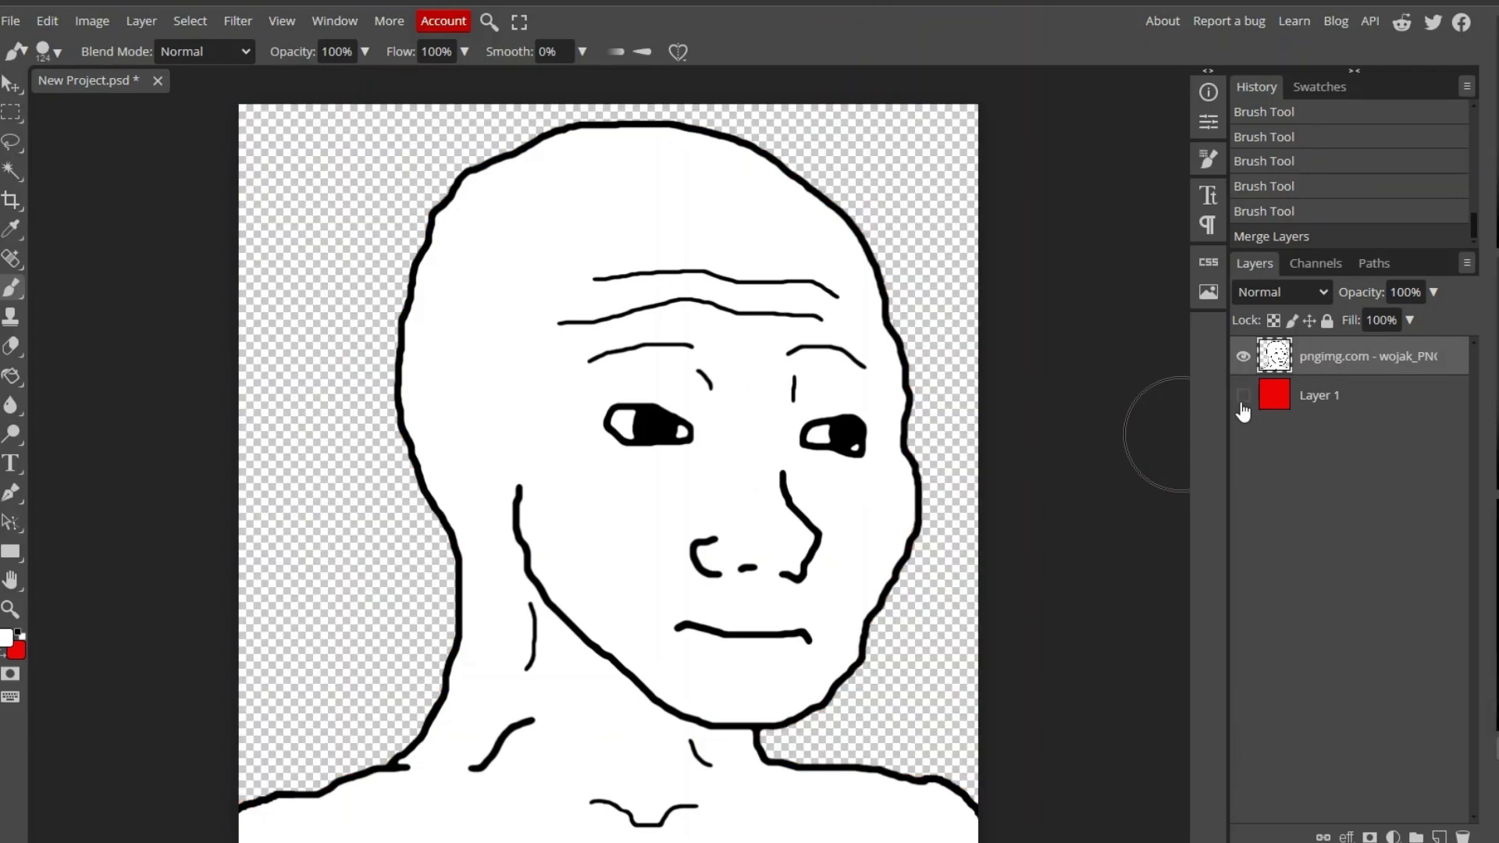
{"action": "left_click", "coordinate": [1242, 399]}
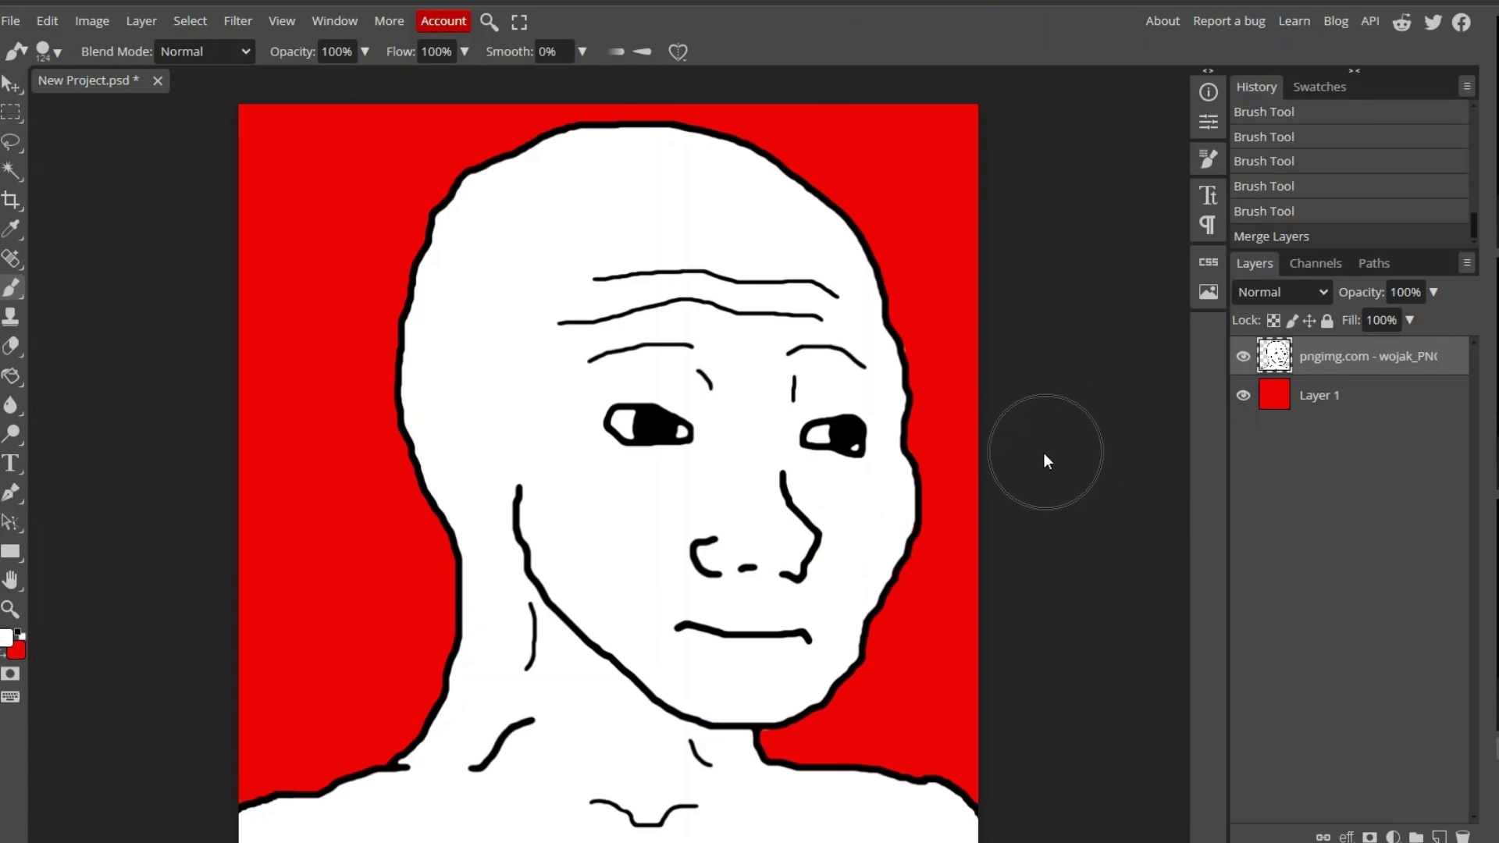
{"action": "key", "text": "z"}
{"action": "left_click", "coordinate": [671, 445]}
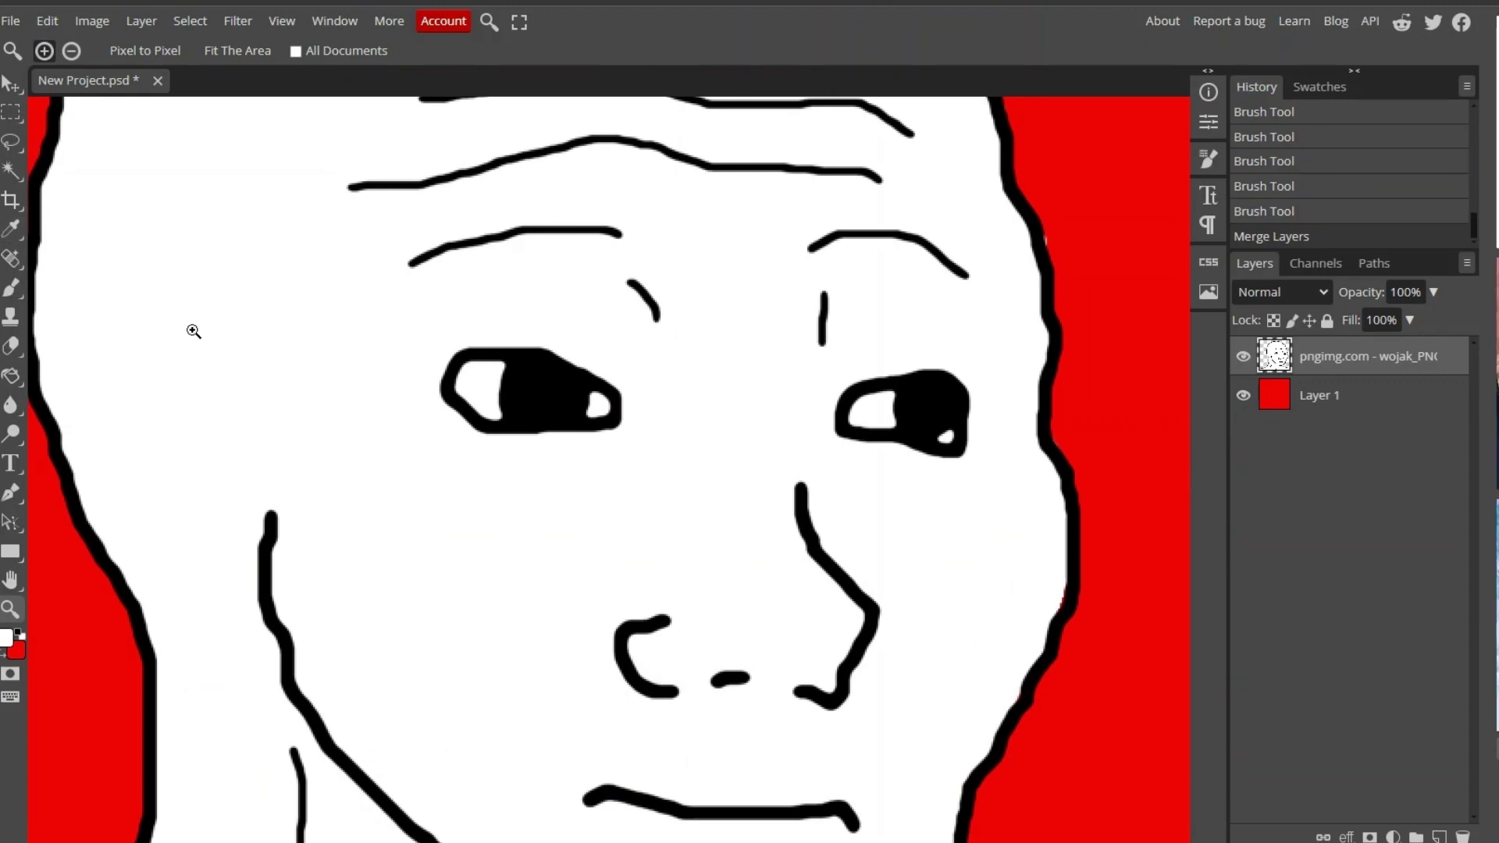
{"action": "left_click", "coordinate": [13, 147]}
{"action": "key", "text": "z"}
{"action": "left_click", "coordinate": [512, 394]}
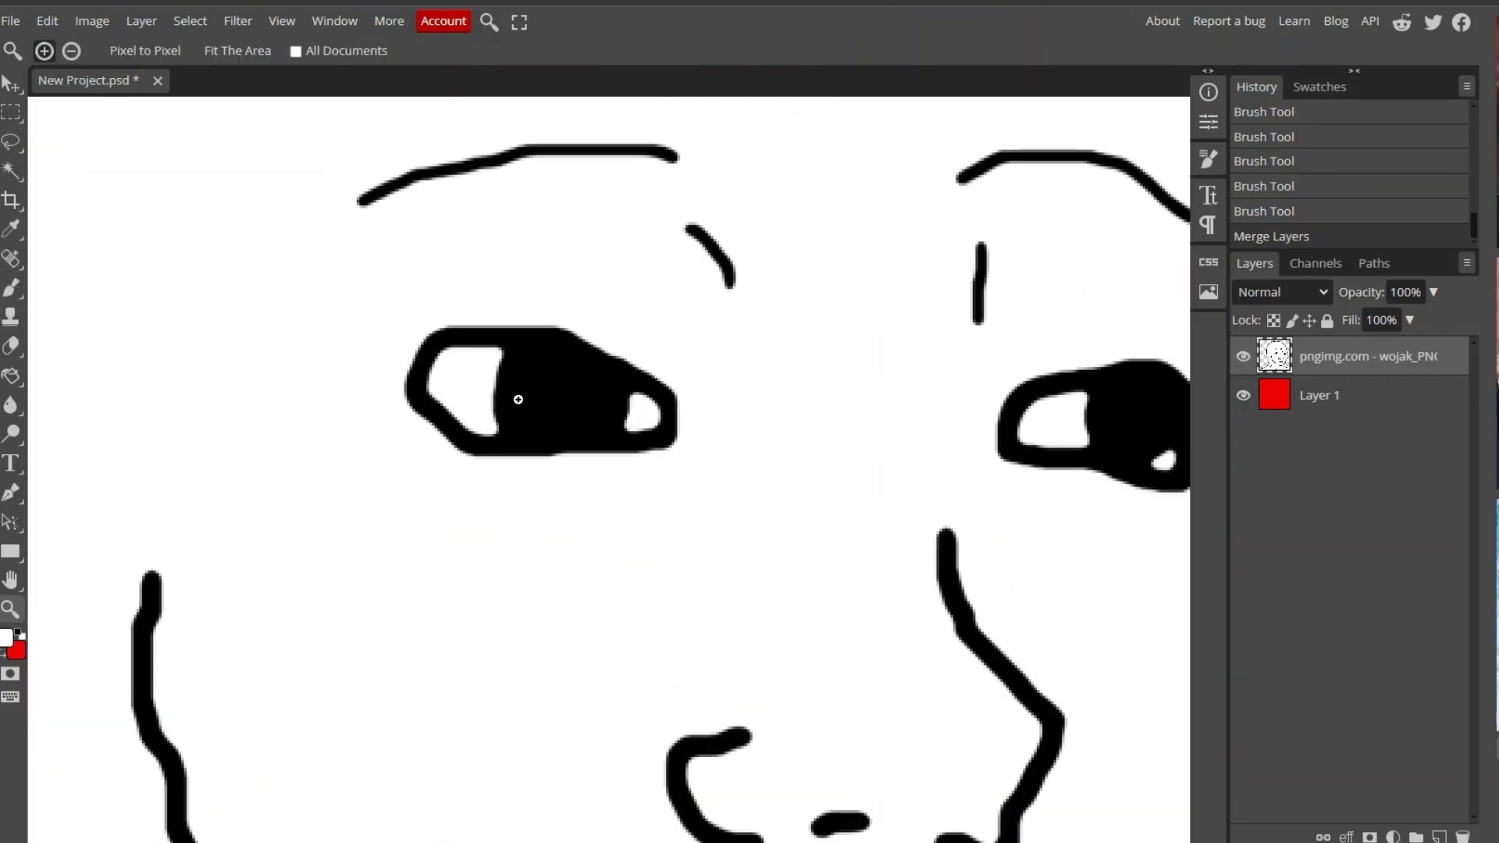
{"action": "key", "text": "l"}
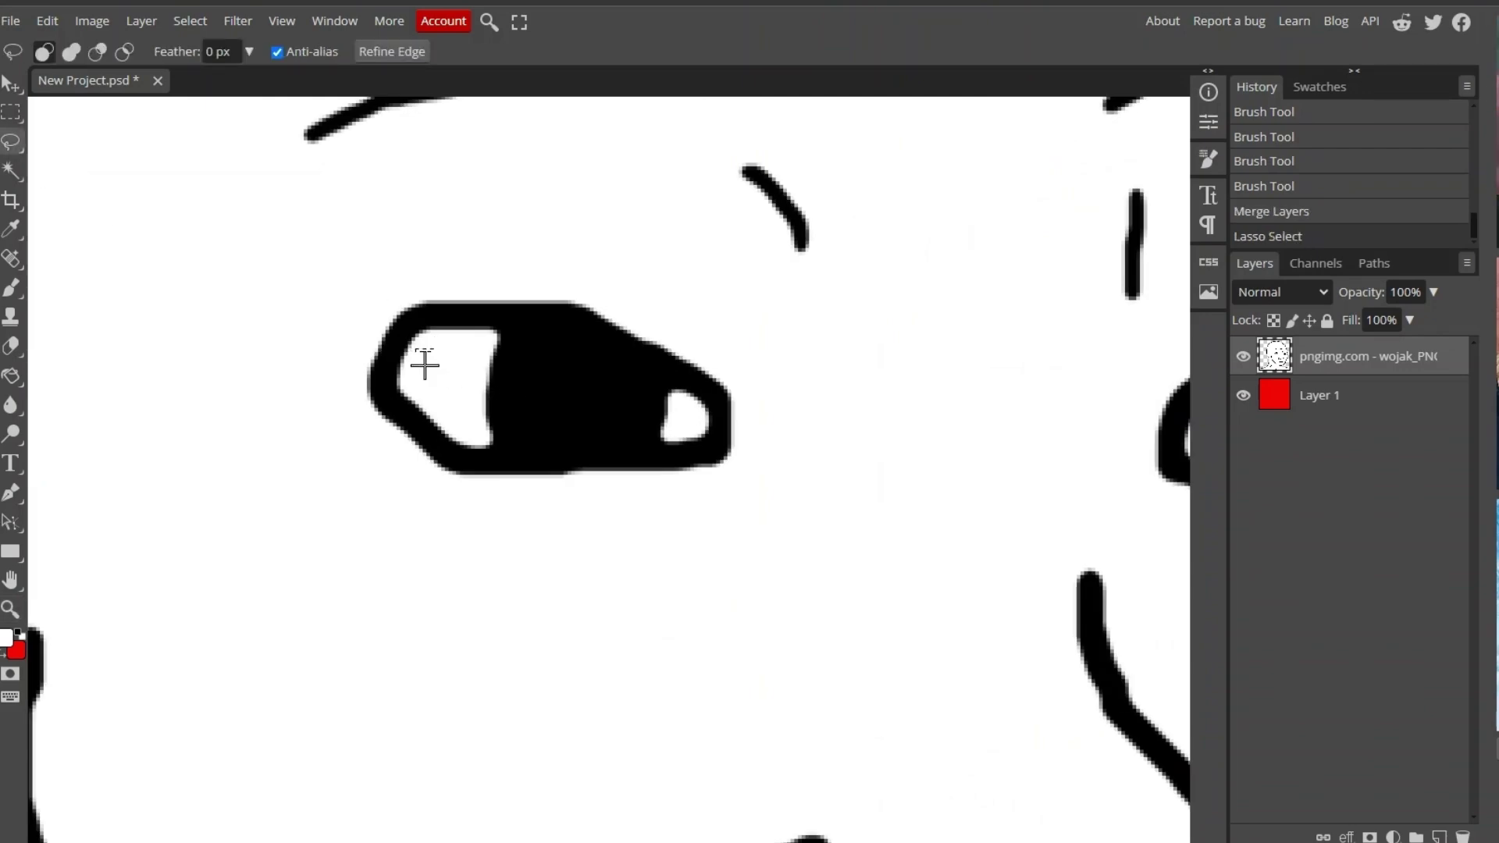
{"action": "left_click_drag", "start_coordinate": [399, 374], "coordinate": [419, 335]}
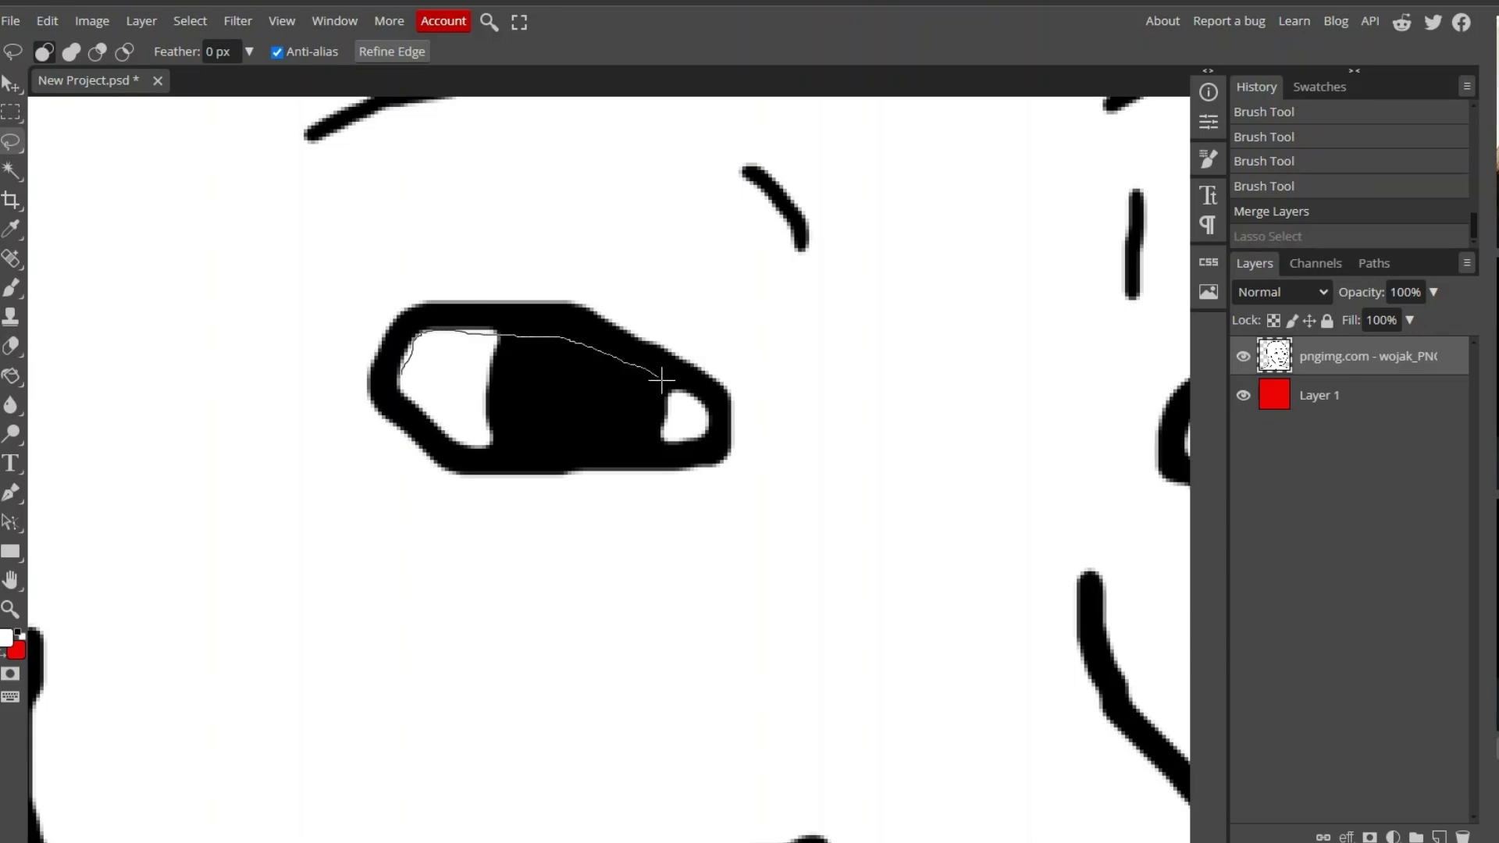
{"action": "mouse_move", "coordinate": [691, 436]}
{"action": "left_mouse_down"}
{"action": "mouse_move", "coordinate": [461, 440]}
{"action": "mouse_move", "coordinate": [403, 377]}
{"action": "left_mouse_up"}
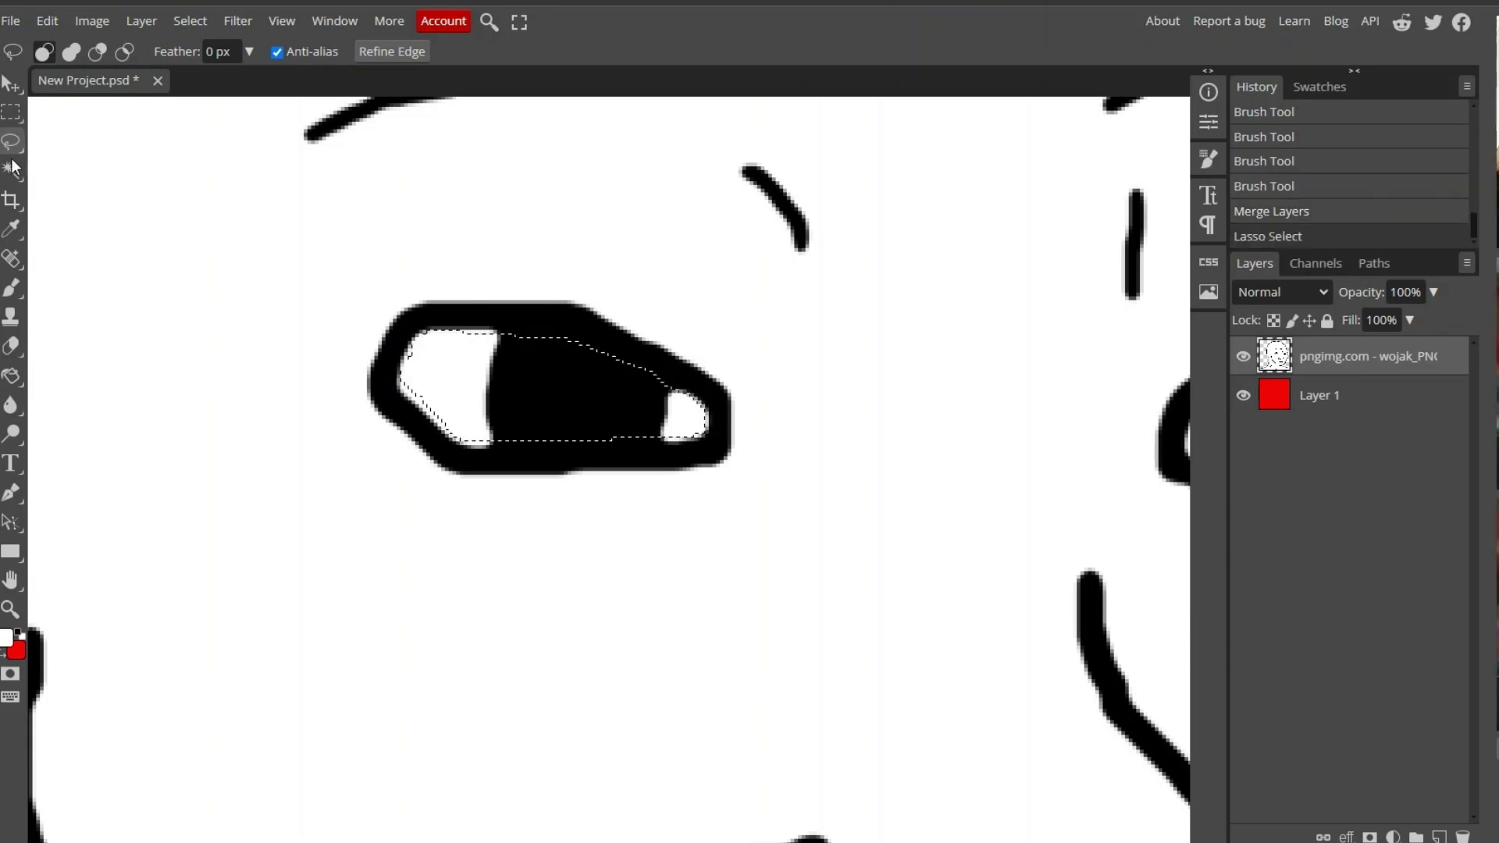
Select only the two white areas inside the left eye with the Magic Wand and delete them.
{"action": "key", "text": "w"}
{"action": "key", "text": "ctrl+d"}
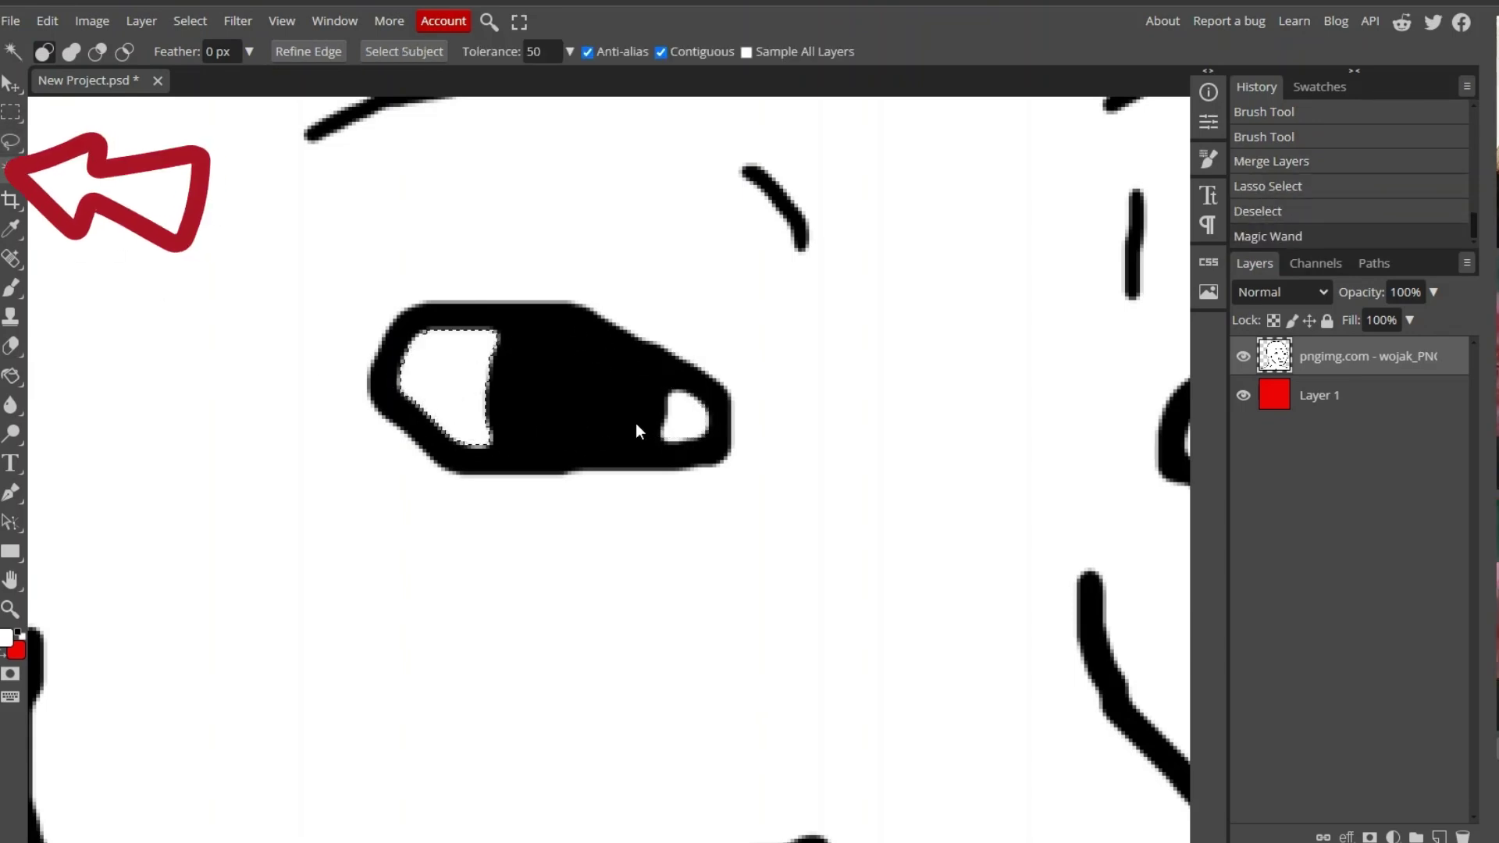
{"action": "left_click", "coordinate": [691, 425], "text": "shift"}
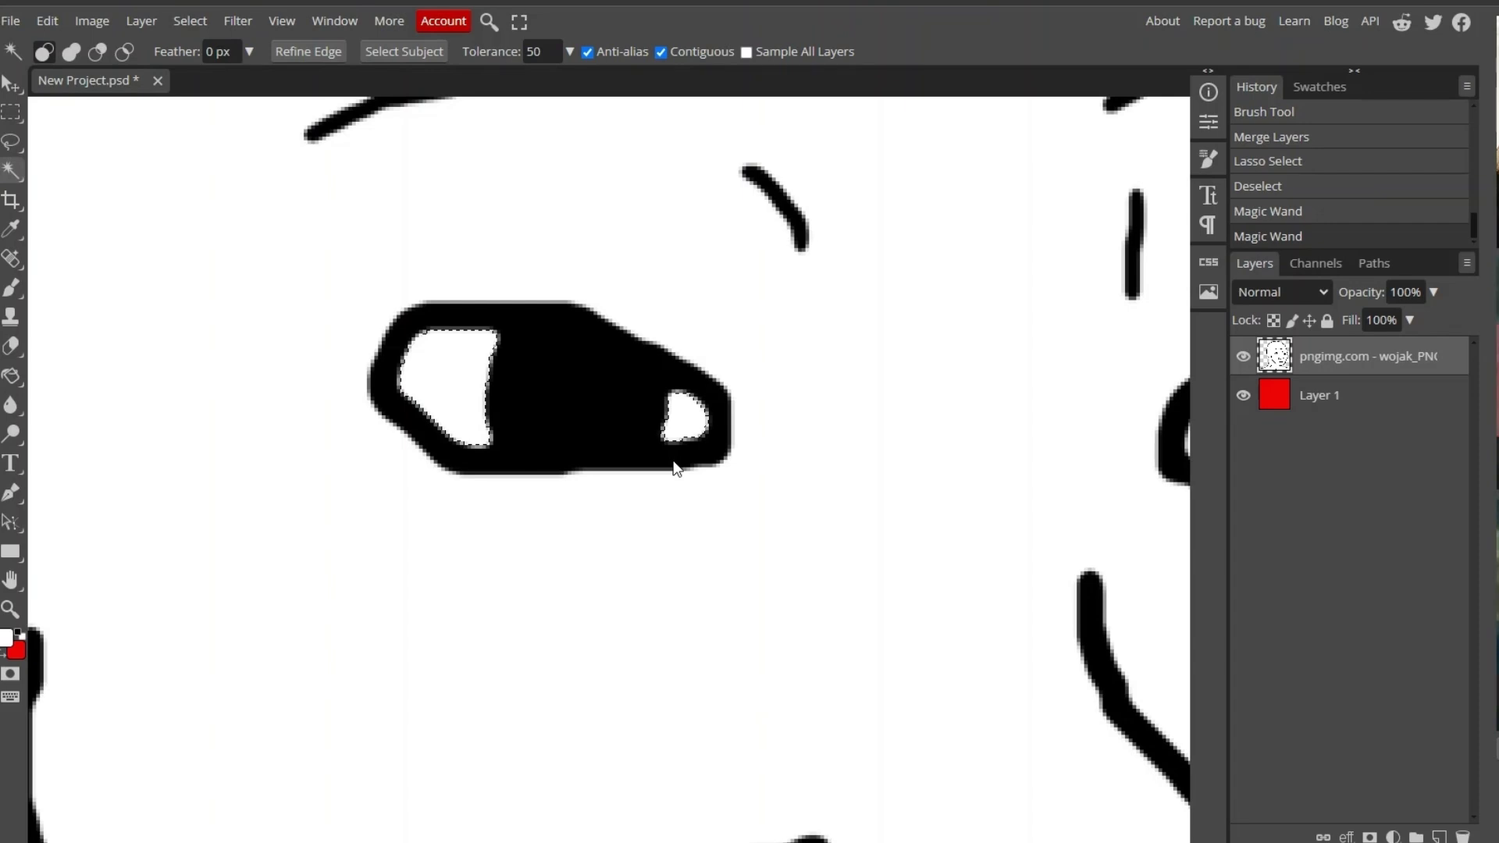
{"action": "key", "text": "Delete"}
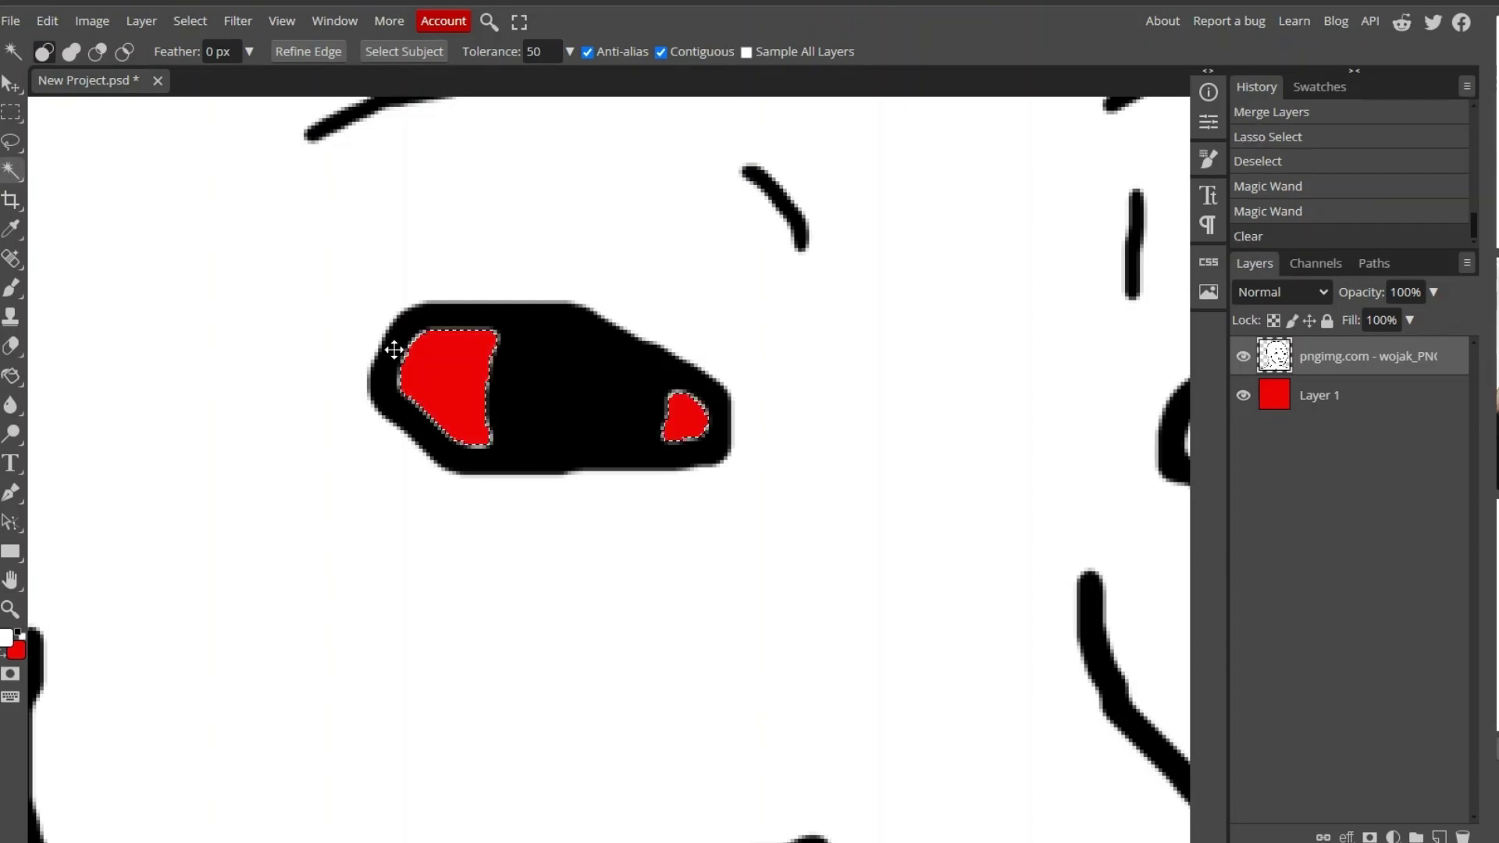
Lasso the black pupil inside the left eye's outline, delete it in two passes, and clear the selection.
{"action": "key", "text": "l"}
{"action": "left_click", "coordinate": [484, 333]}
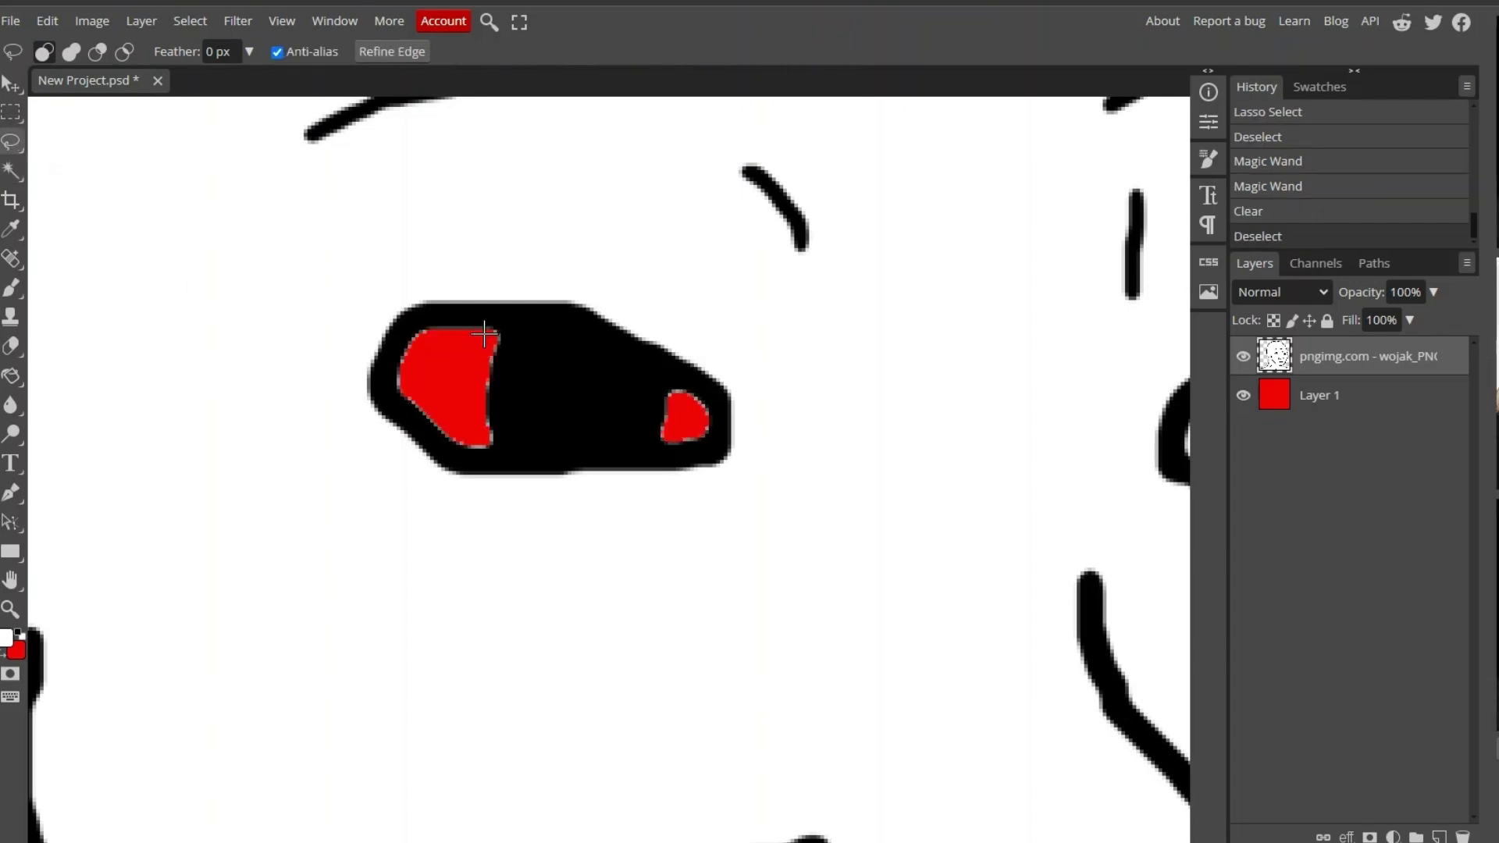
{"action": "mouse_move", "coordinate": [640, 371]}
{"action": "left_mouse_down"}
{"action": "mouse_move", "coordinate": [589, 445]}
{"action": "mouse_move", "coordinate": [491, 449]}
{"action": "mouse_move", "coordinate": [483, 338]}
{"action": "mouse_move", "coordinate": [637, 369]}
{"action": "mouse_move", "coordinate": [541, 333]}
{"action": "mouse_move", "coordinate": [473, 338]}
{"action": "left_mouse_up"}
{"action": "key", "text": "Delete"}
{"action": "key", "text": "ctrl+d"}
{"action": "key", "text": "Delete"}
{"action": "key", "text": "ctrl+d"}
Erase the pale fringe along the inside of the left eye's outline with an 8 px Eraser at 50% hardness.
{"action": "left_click", "coordinate": [11, 258]}
{"action": "left_click", "coordinate": [11, 287]}
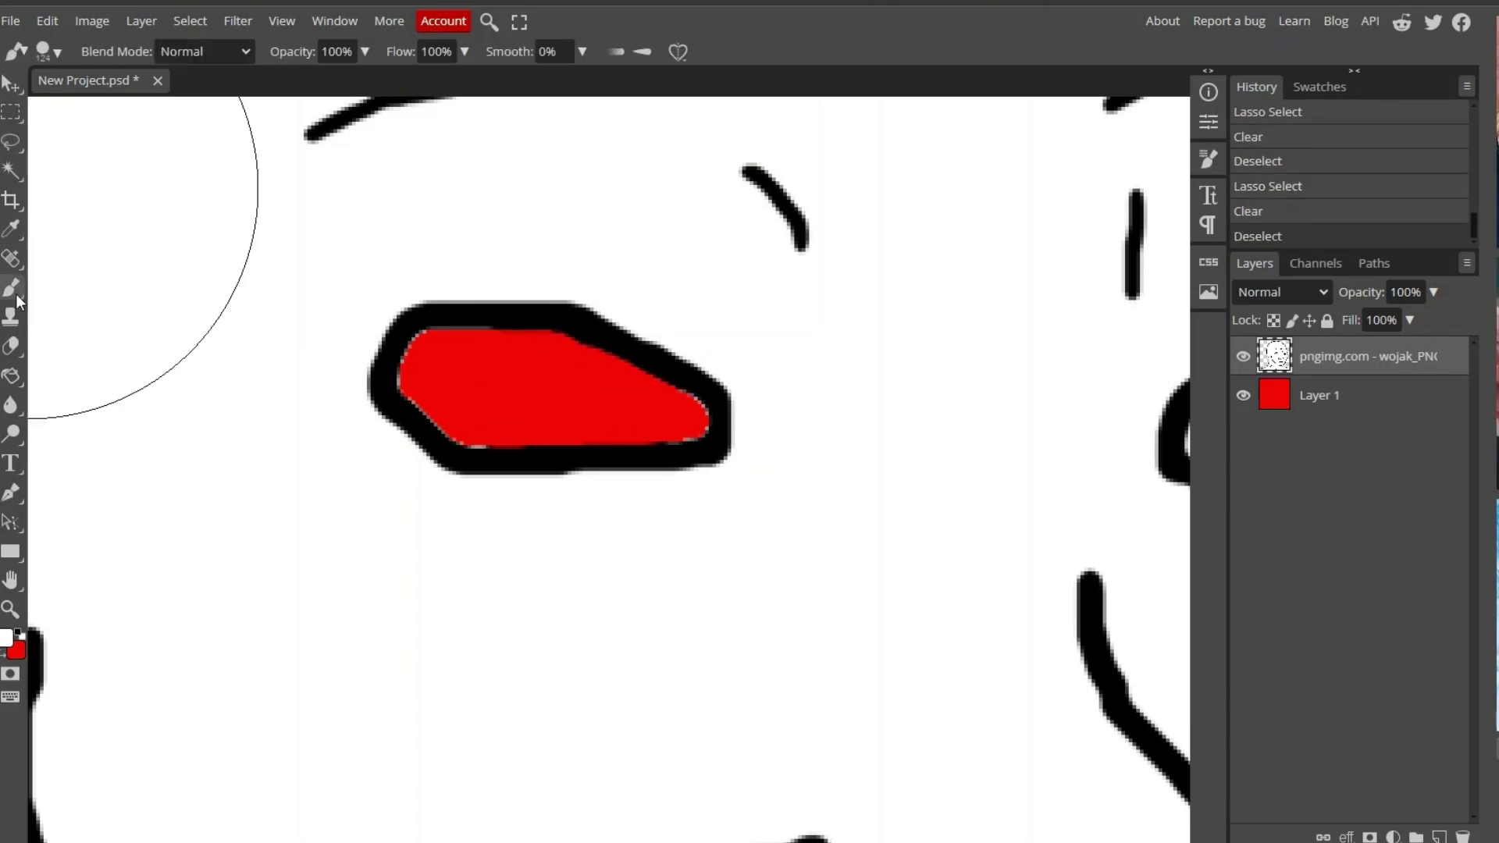
{"action": "left_click", "coordinate": [14, 346]}
{"action": "left_click", "coordinate": [95, 349]}
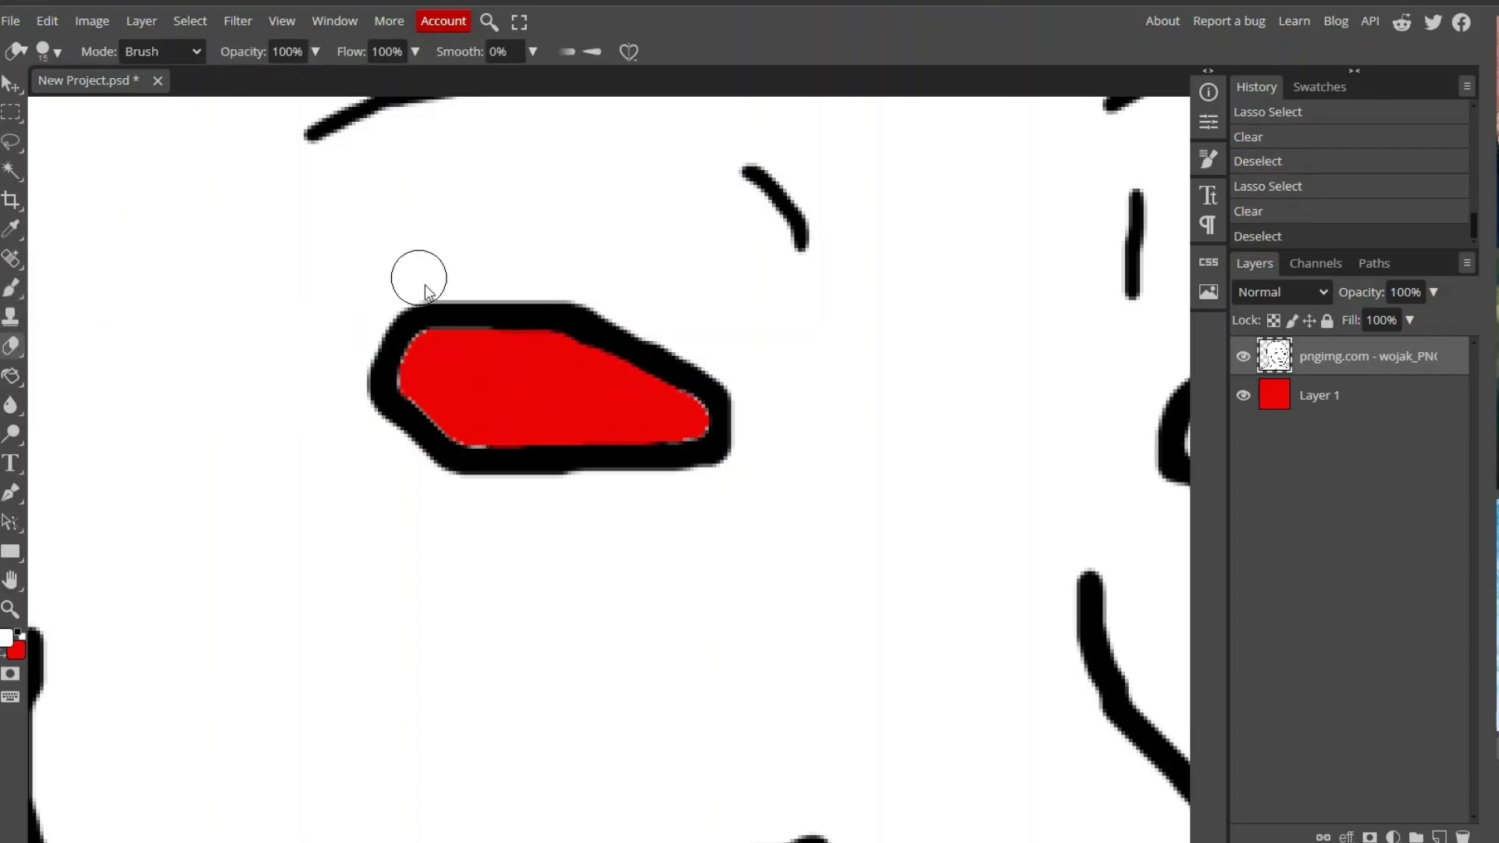
{"action": "left_click", "coordinate": [57, 53]}
{"action": "type", "text": "8"}
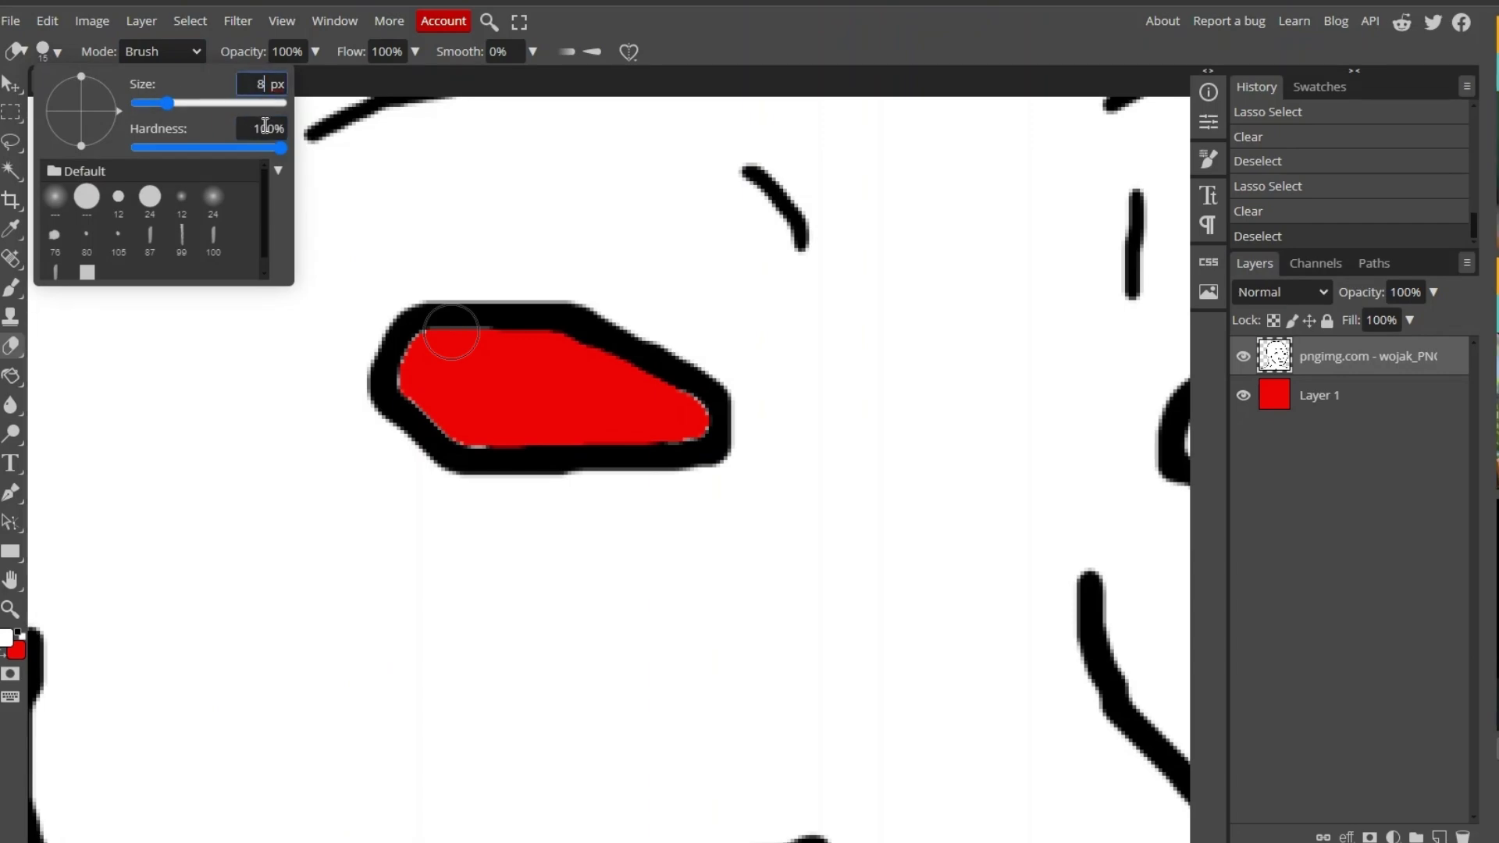
{"action": "left_click_drag", "start_coordinate": [275, 129], "coordinate": [201, 133]}
{"action": "type", "text": "50"}
{"action": "key", "text": "Return"}
{"action": "left_click_drag", "start_coordinate": [406, 382], "coordinate": [439, 336]}
{"action": "mouse_move", "coordinate": [440, 336]}
{"action": "left_mouse_down"}
{"action": "mouse_move", "coordinate": [568, 350]}
{"action": "mouse_move", "coordinate": [570, 335]}
{"action": "mouse_move", "coordinate": [549, 342]}
{"action": "mouse_move", "coordinate": [696, 422]}
{"action": "left_mouse_up"}
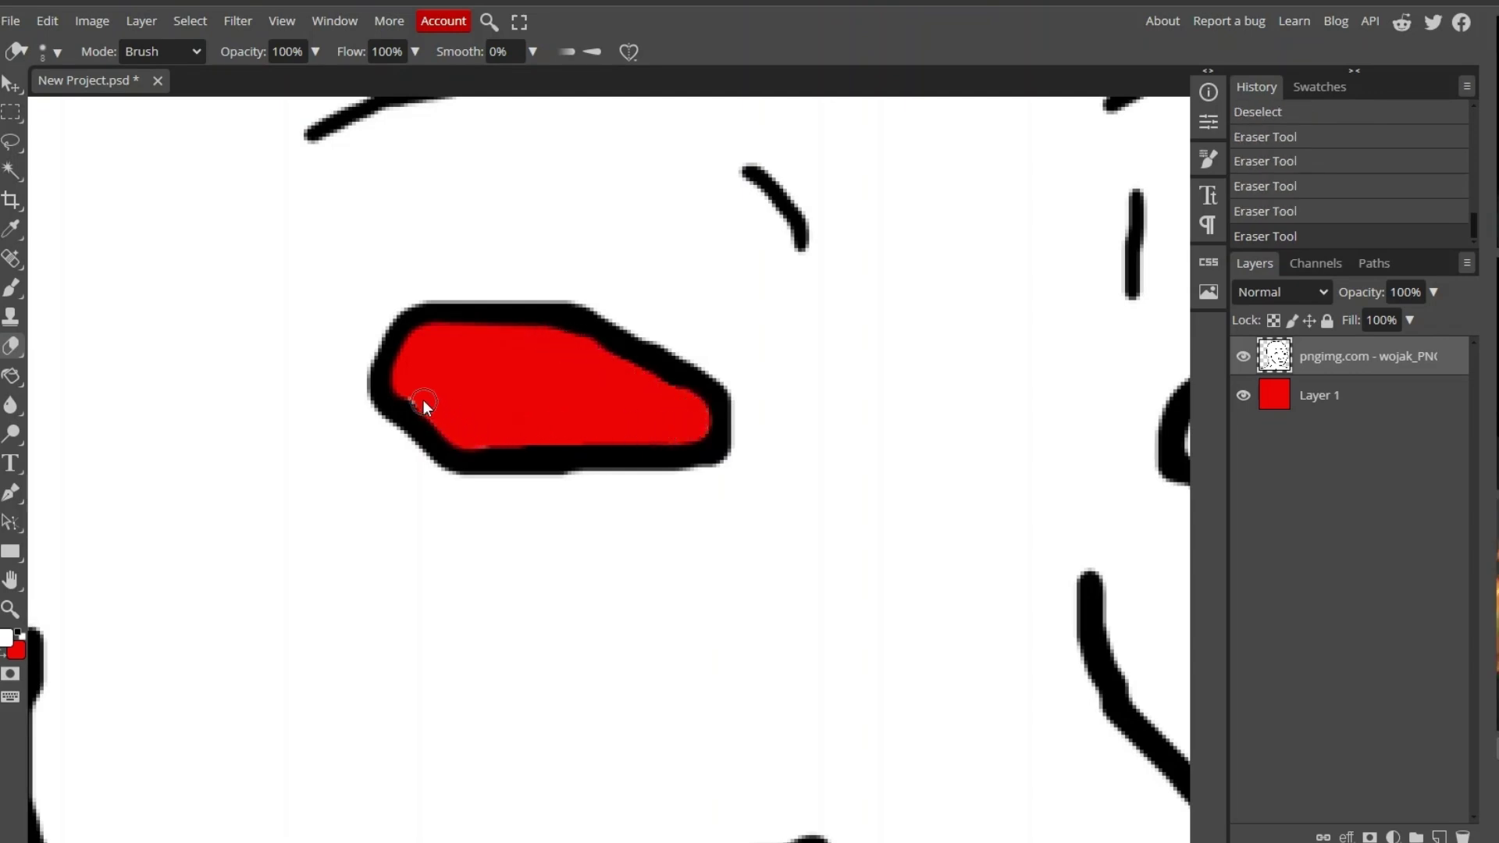
{"action": "left_click_drag", "start_coordinate": [423, 404], "coordinate": [428, 409]}
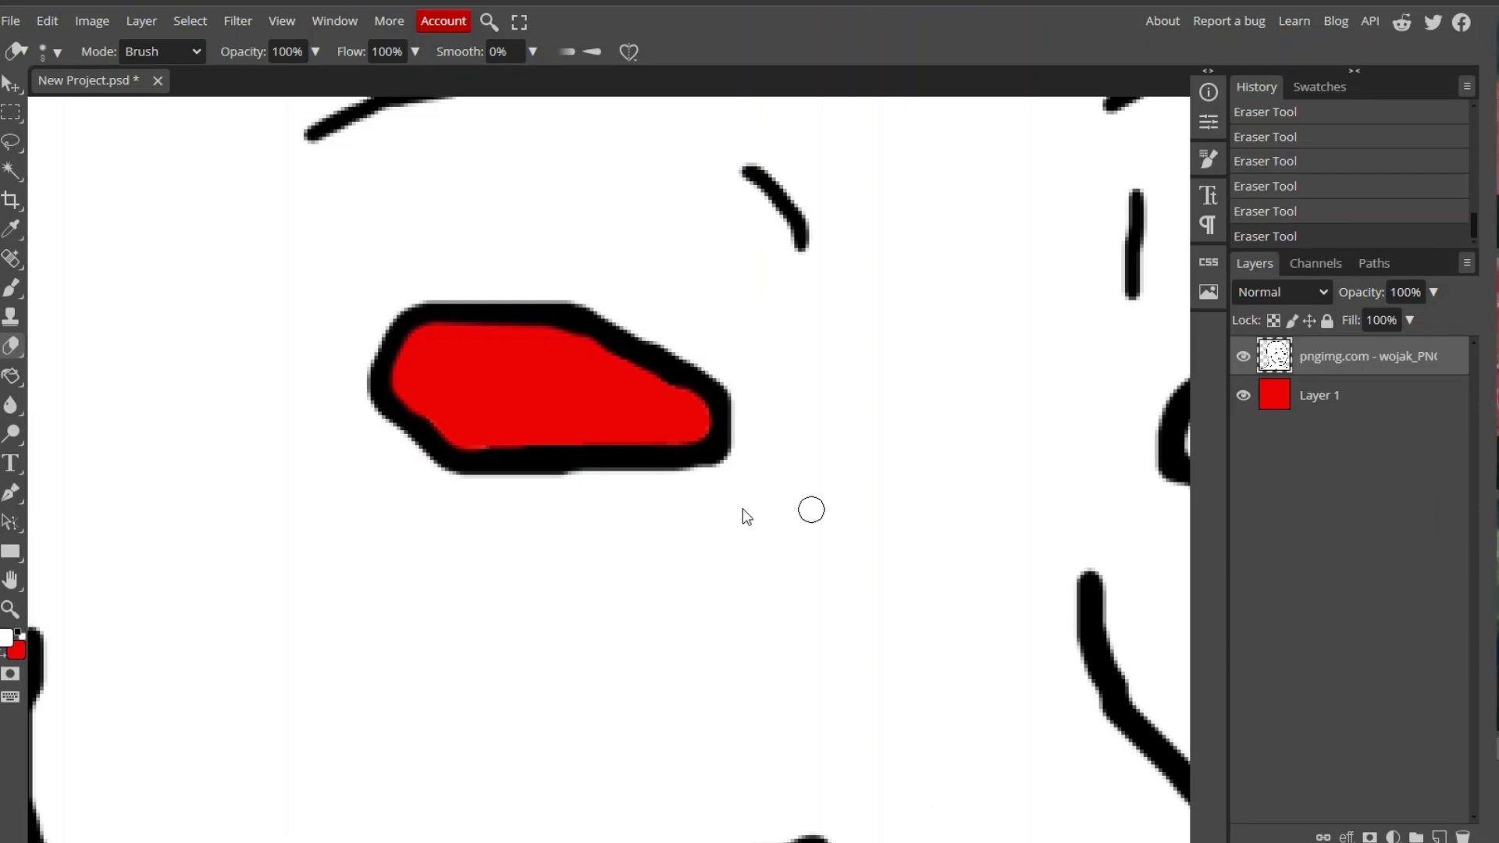
Shift the wojak layer left to bring the right eye into view, and erase everything inside that eye's outline.
{"action": "left_click", "coordinate": [11, 84]}
{"action": "mouse_move", "coordinate": [949, 507]}
{"action": "left_mouse_down"}
{"action": "mouse_move", "coordinate": [457, 481]}
{"action": "mouse_move", "coordinate": [402, 507]}
{"action": "left_mouse_up"}
{"action": "left_click", "coordinate": [11, 347]}
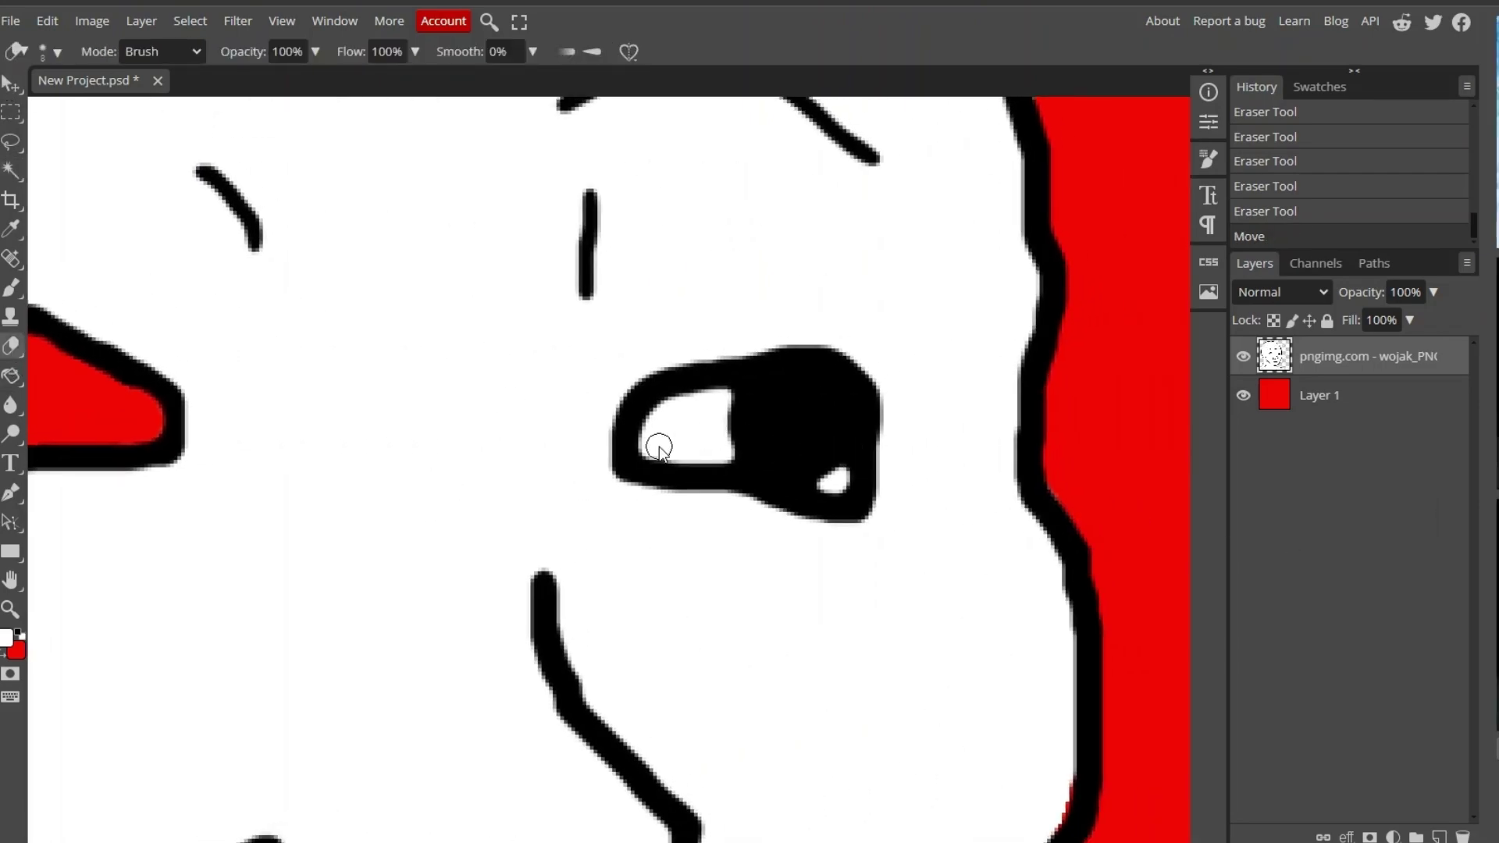
{"action": "left_click_drag", "start_coordinate": [660, 448], "coordinate": [661, 439]}
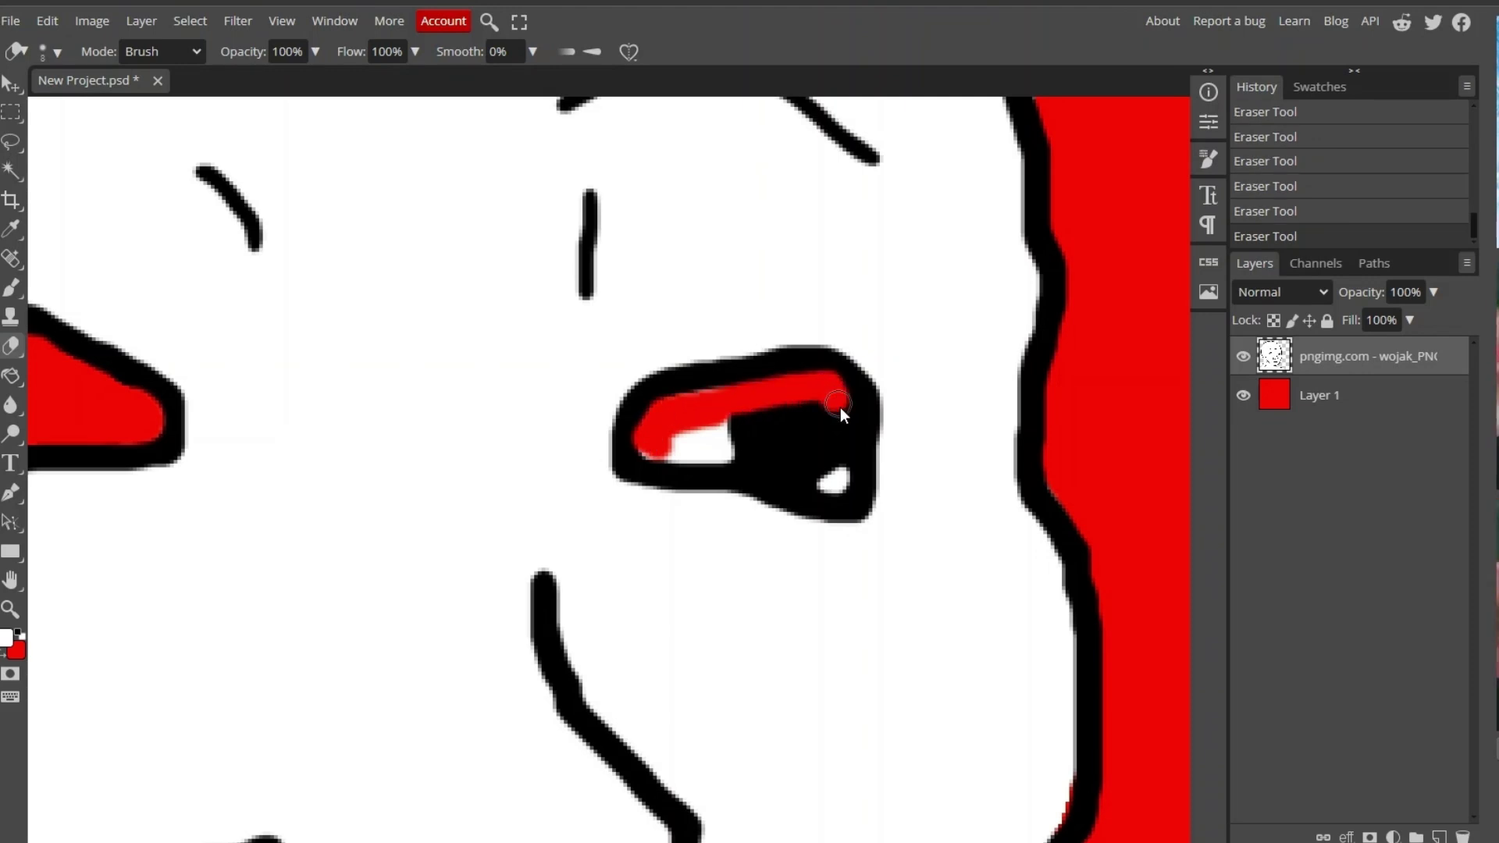
{"action": "left_click_drag", "start_coordinate": [833, 484], "coordinate": [835, 490]}
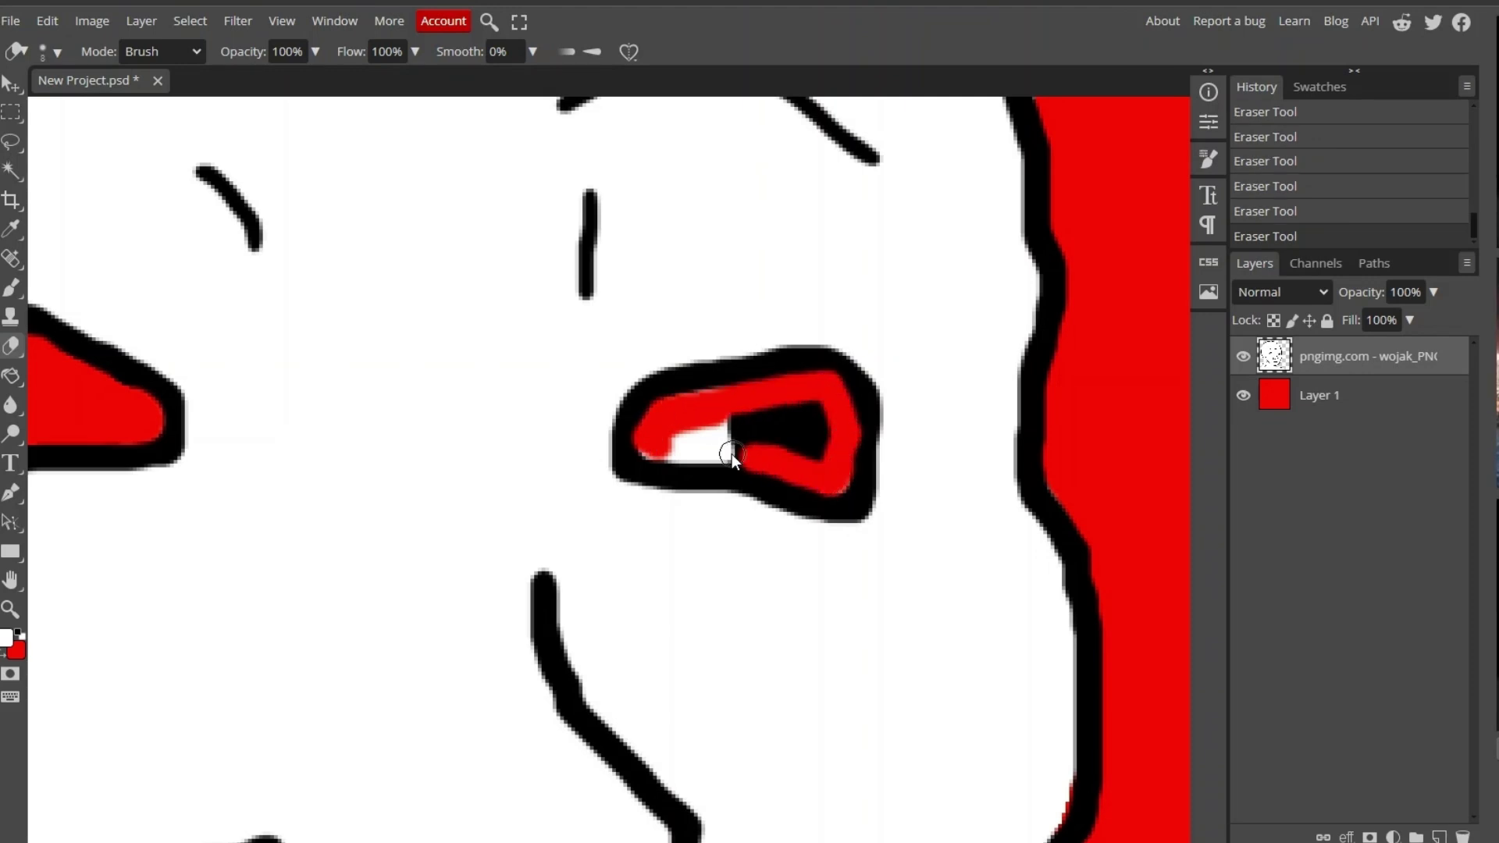
{"action": "mouse_move", "coordinate": [651, 453]}
{"action": "left_mouse_down"}
{"action": "mouse_move", "coordinate": [823, 459]}
{"action": "mouse_move", "coordinate": [807, 431]}
{"action": "mouse_move", "coordinate": [696, 401]}
{"action": "left_mouse_up"}
Move the wojak layer back to the right so the figure spans the full width of the canvas.
{"action": "key", "text": "z"}
{"action": "left_click", "coordinate": [692, 435], "text": "alt"}
{"action": "right_click", "coordinate": [692, 435]}
{"action": "left_click", "coordinate": [762, 480]}
{"action": "right_click", "coordinate": [649, 461]}
{"action": "left_click", "coordinate": [748, 539]}
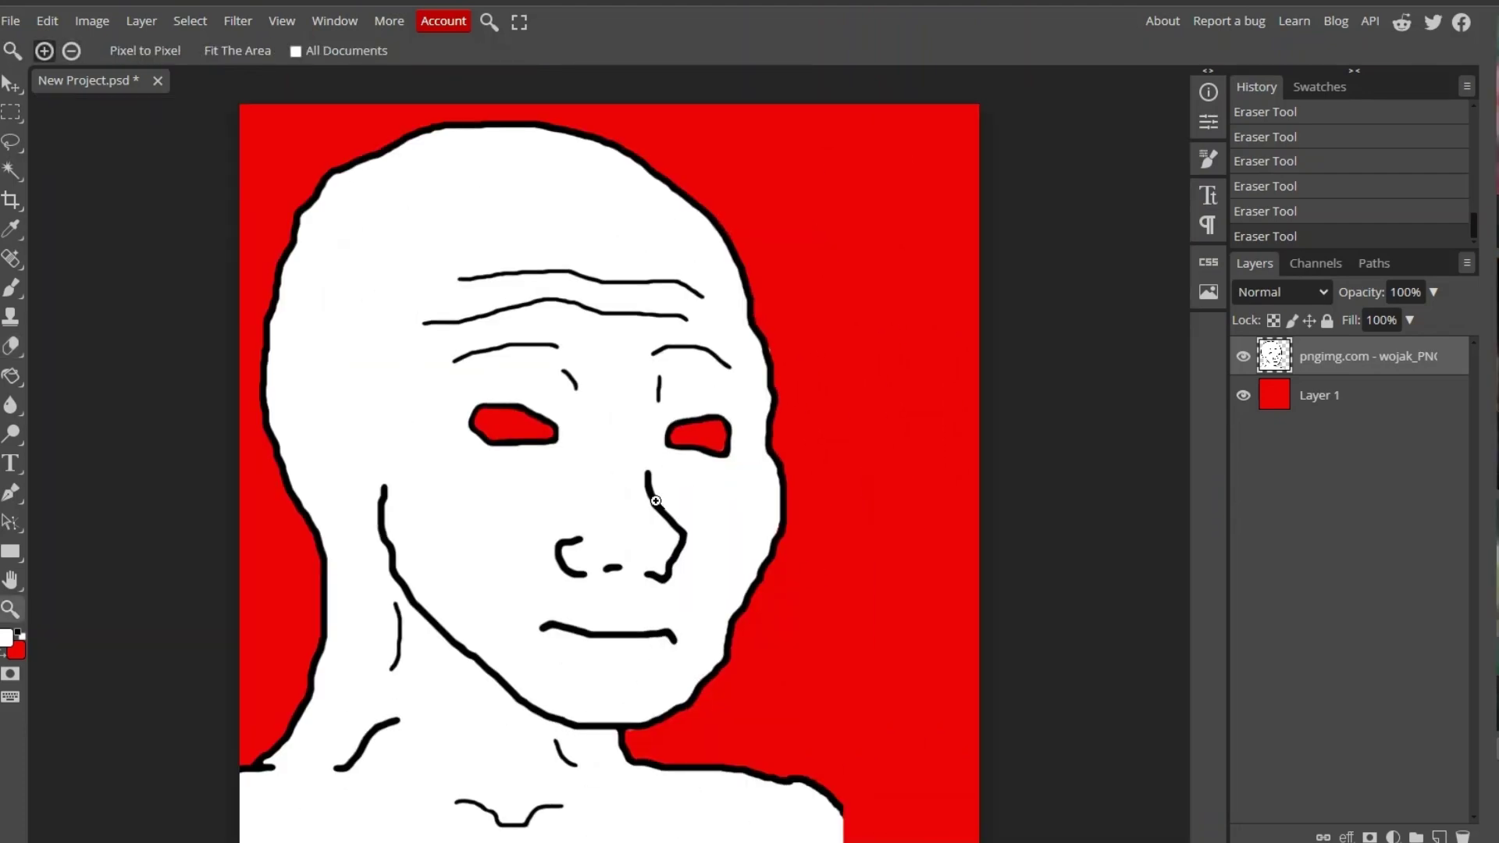
{"action": "key", "text": "v"}
{"action": "left_click_drag", "start_coordinate": [527, 410], "coordinate": [663, 410]}
Hide the red background layer and export the wojak with transparent eyes as a PNG.
{"action": "left_click", "coordinate": [1242, 396]}
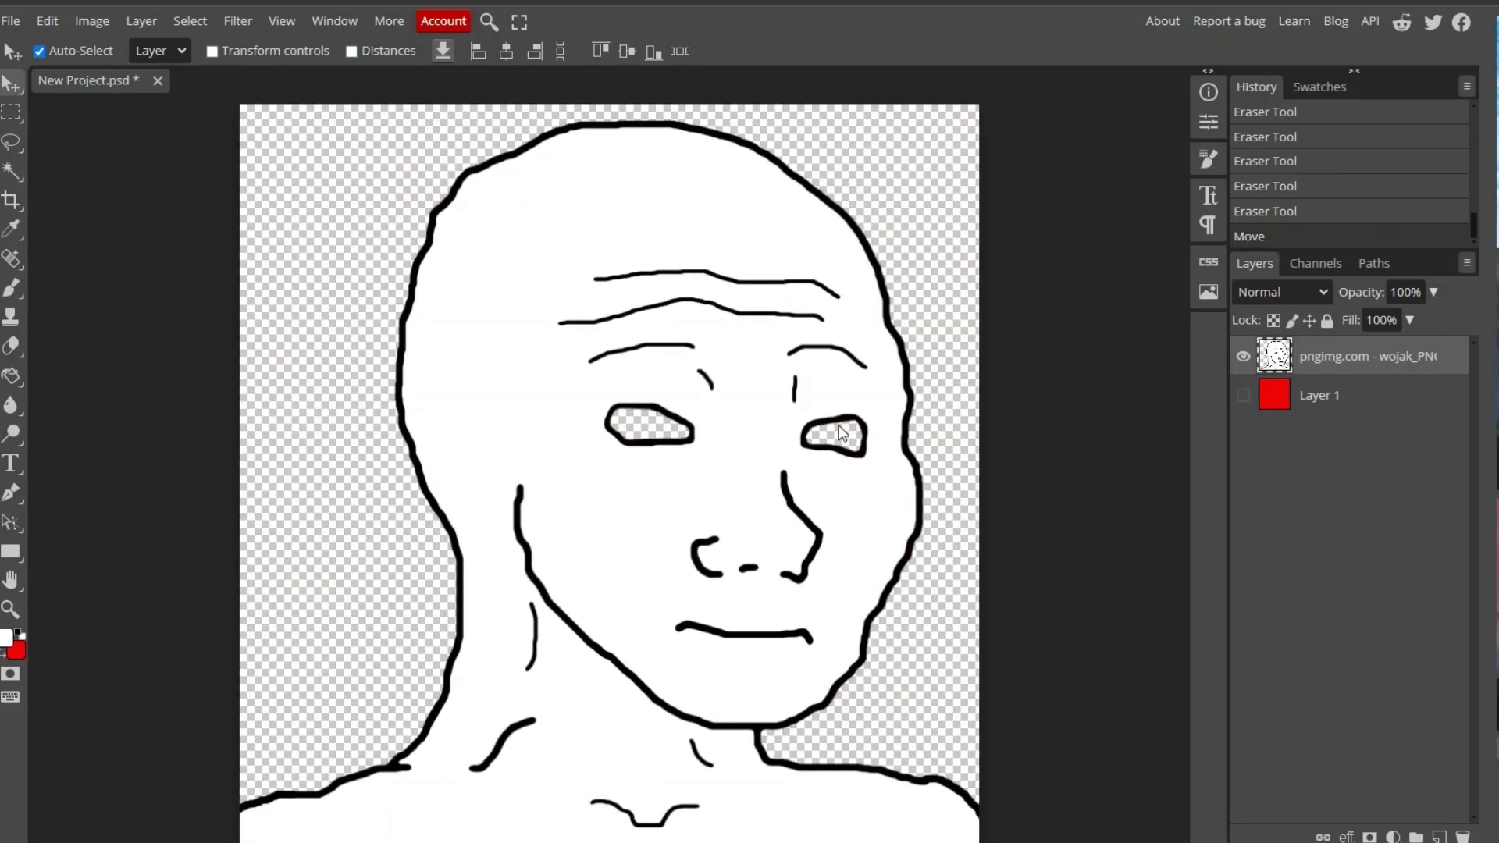
{"action": "left_click", "coordinate": [11, 21]}
{"action": "mouse_move", "coordinate": [88, 280]}
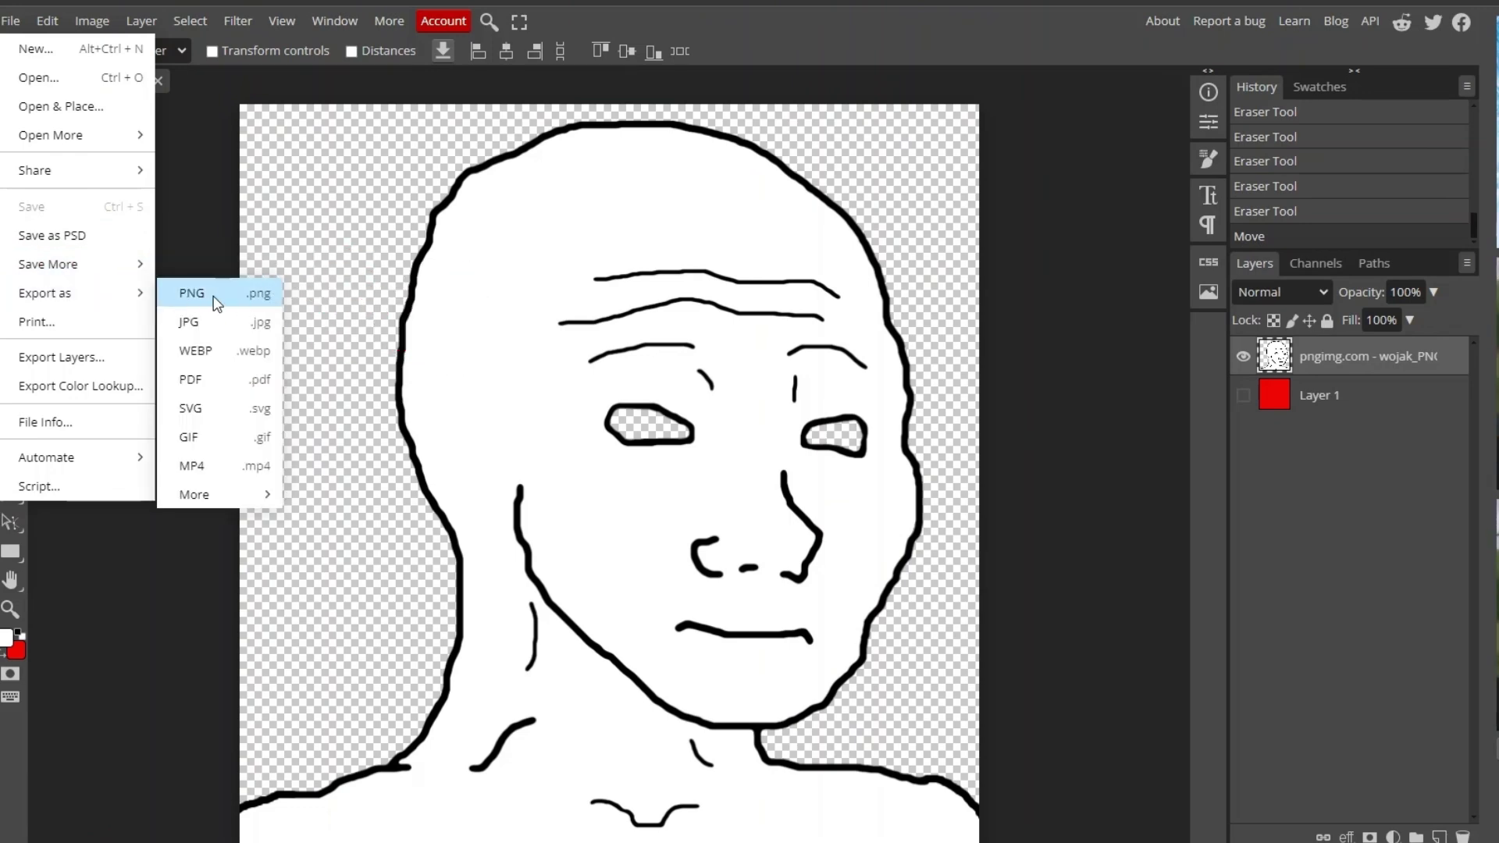
{"action": "left_click", "coordinate": [196, 292]}
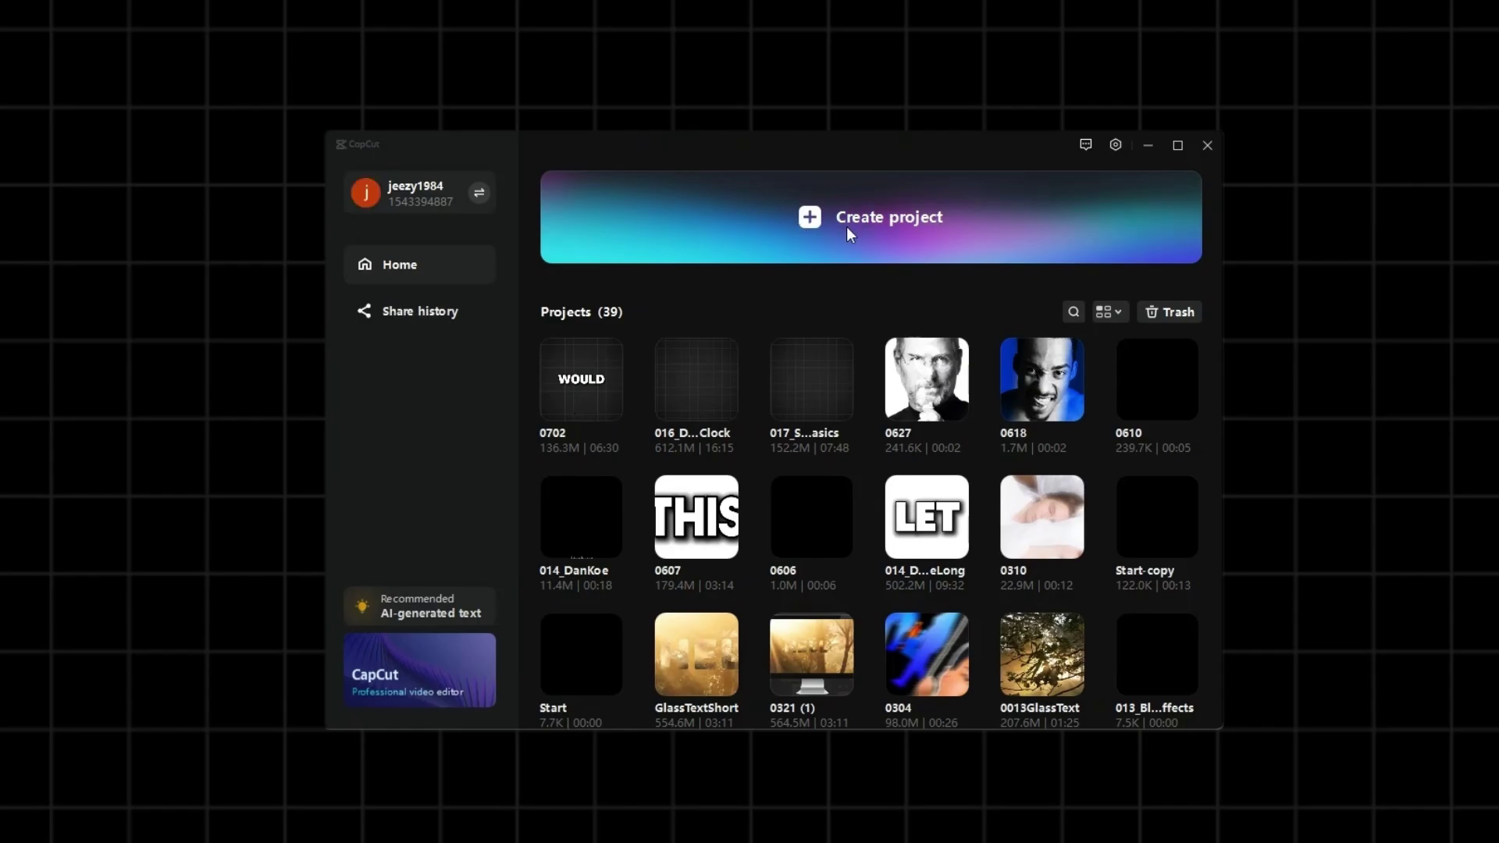
Switch to CapCut, create a project, and import wojak_basic_noeye.png, wojak_basic.png, bkg_white.png and bkg_black.png.
{"action": "left_click", "coordinate": [849, 231]}
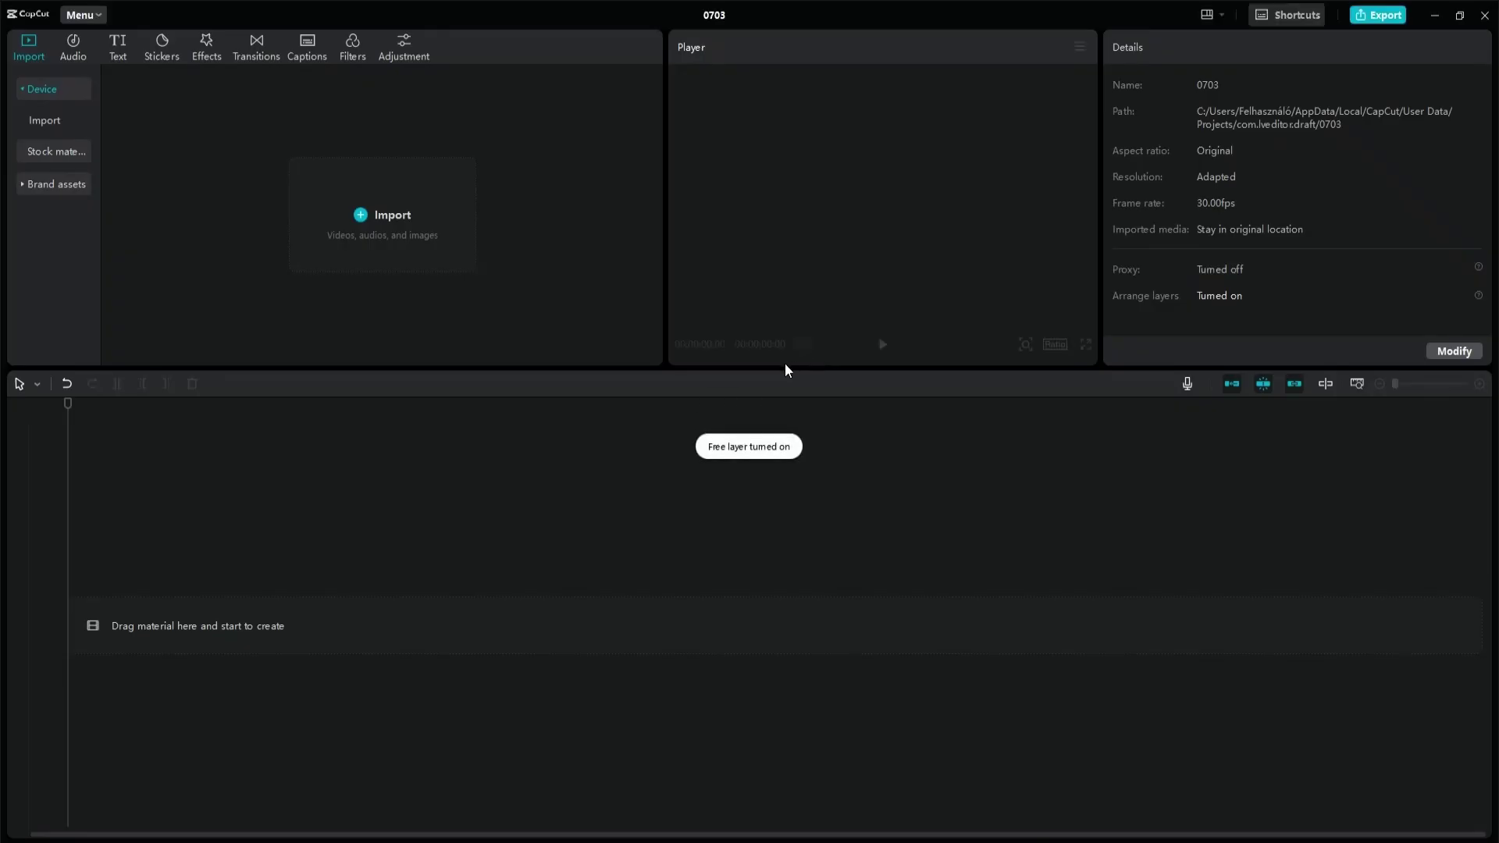
{"action": "left_click_drag", "start_coordinate": [1043, 839], "coordinate": [359, 255]}
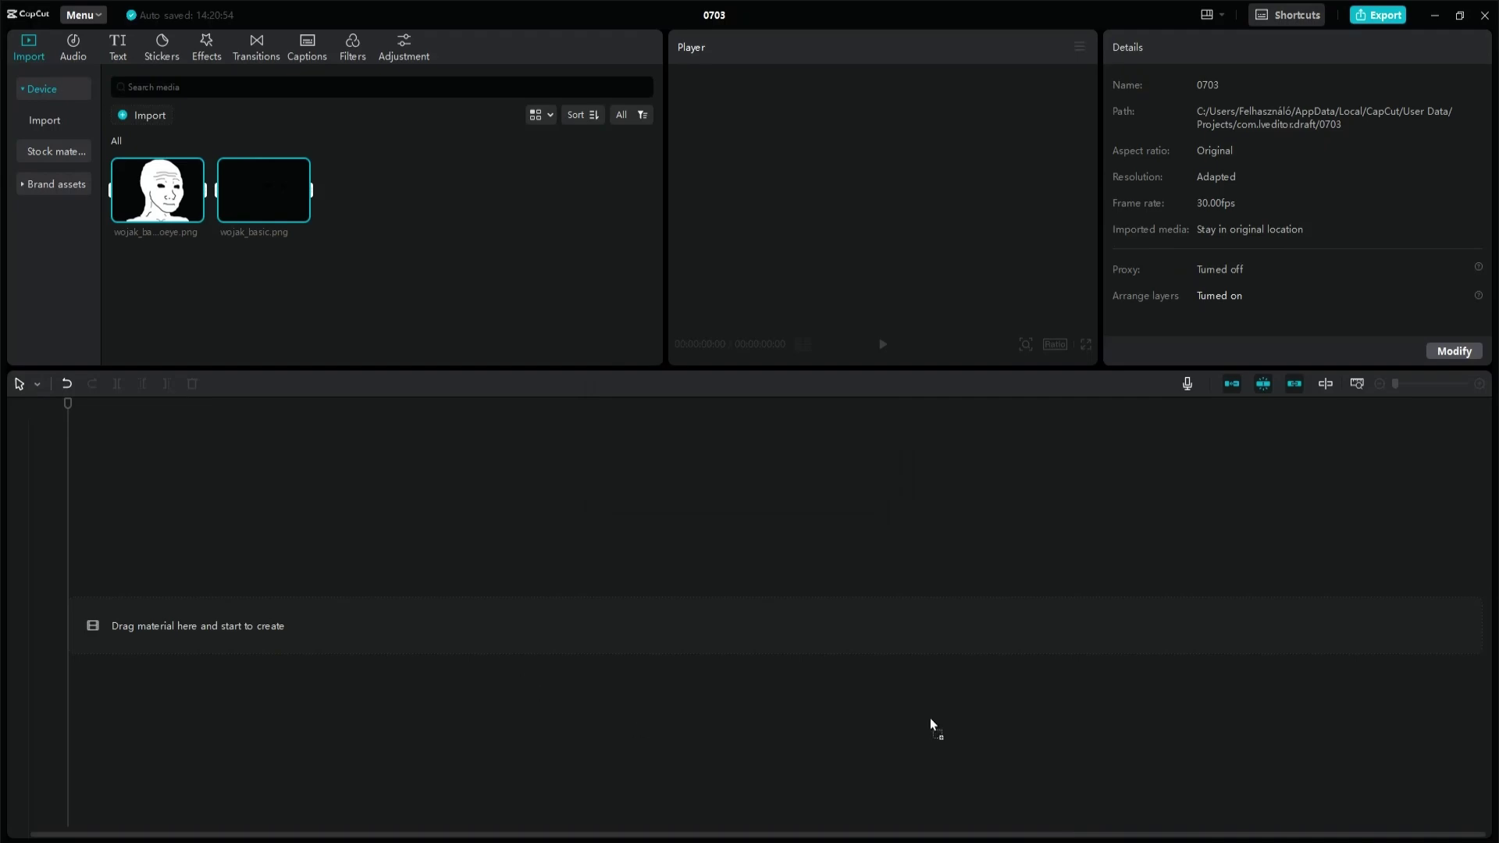
{"action": "left_click_drag", "start_coordinate": [930, 725], "coordinate": [528, 241]}
{"action": "left_click", "coordinate": [439, 272]}
Layer wojak_basic_noeye.png over bkg_white.png on the timeline and replace that background clip with bkg_orange.png.
{"action": "left_click_drag", "start_coordinate": [378, 199], "coordinate": [178, 658]}
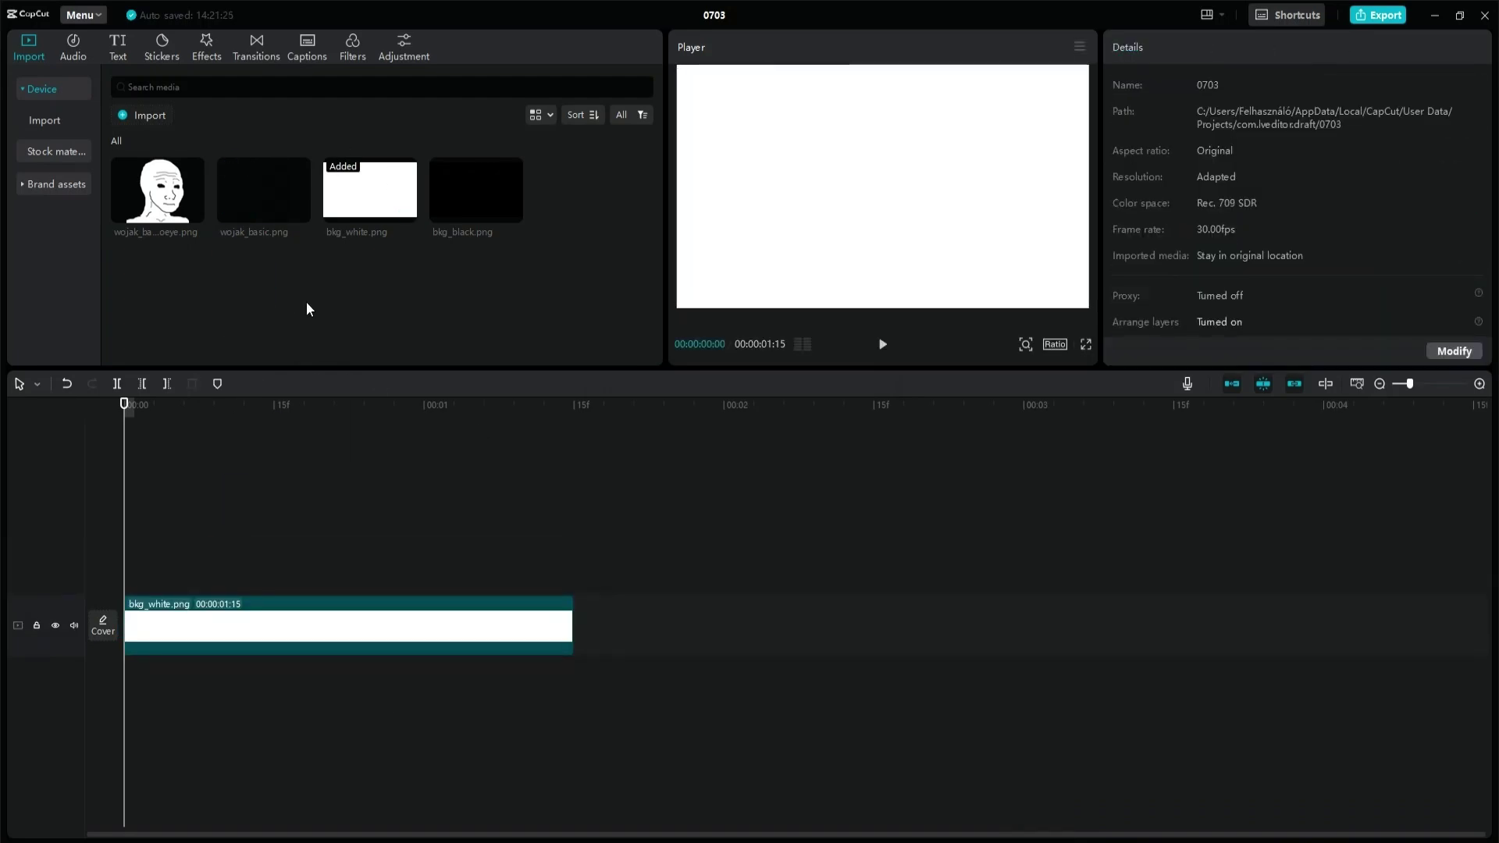
{"action": "left_click_drag", "start_coordinate": [166, 208], "coordinate": [127, 574]}
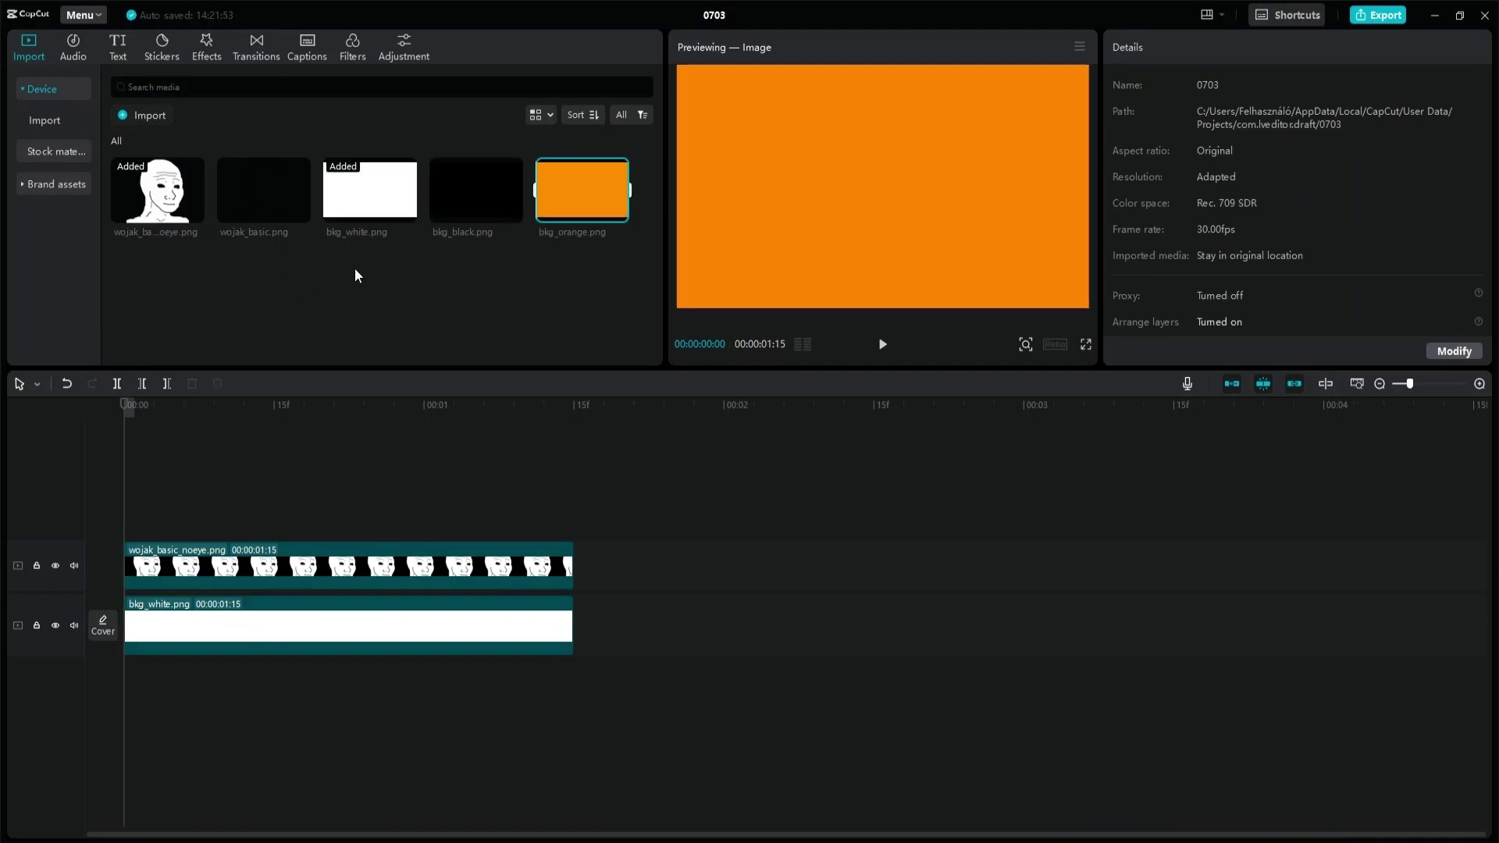
{"action": "left_click_drag", "start_coordinate": [582, 194], "coordinate": [374, 633]}
{"action": "left_click", "coordinate": [780, 575]}
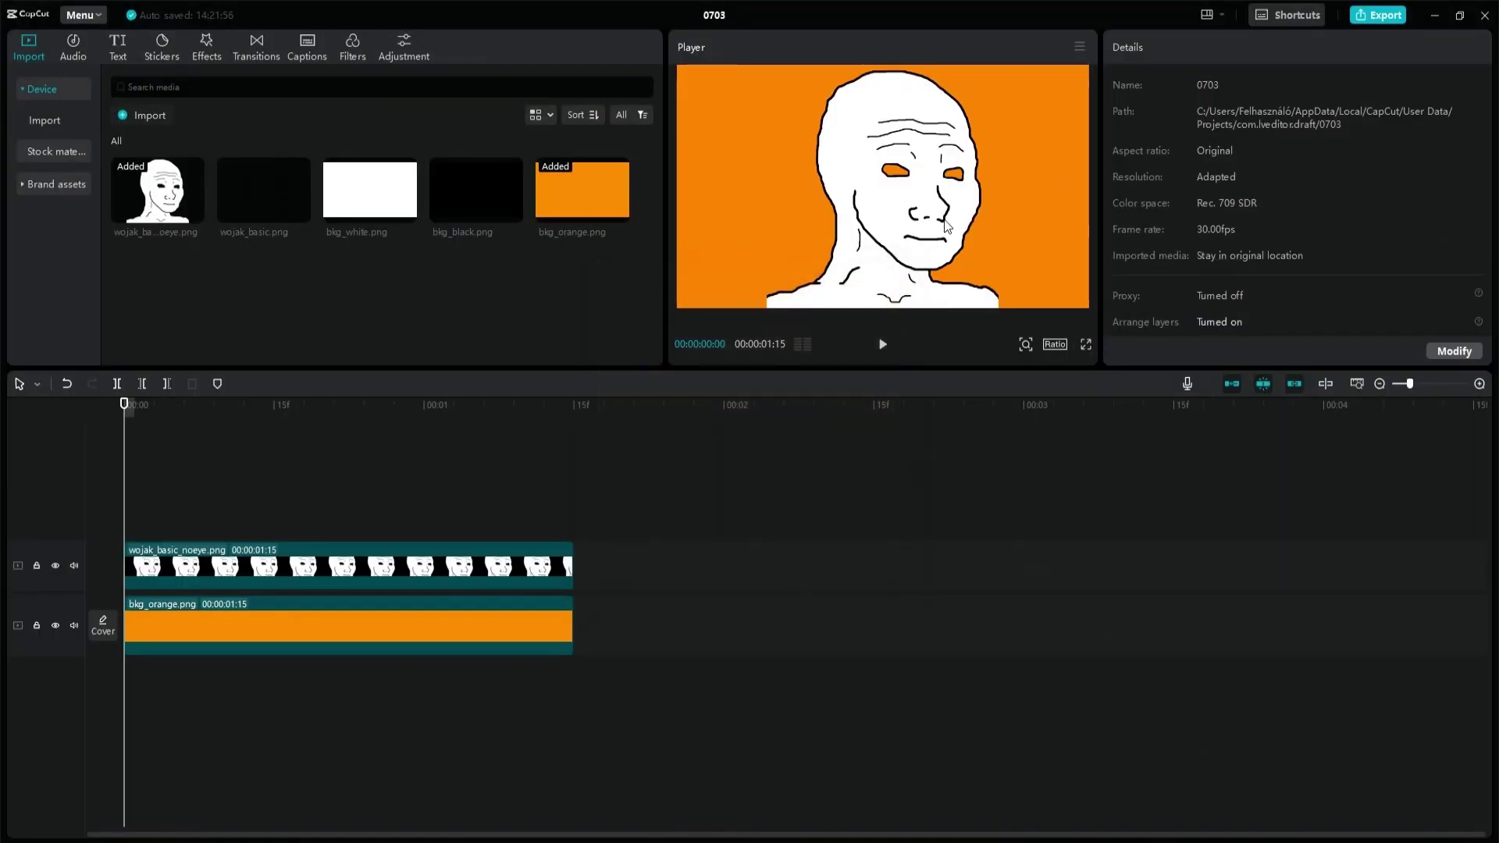
Place bkg_white.png between the wojak and orange clips, scaled to about 24% and positioned behind the eyes at about X 320, Y 105.
{"action": "left_click_drag", "start_coordinate": [381, 192], "coordinate": [125, 517]}
{"action": "left_click_drag", "start_coordinate": [211, 584], "coordinate": [211, 479]}
{"action": "left_click", "coordinate": [301, 570]}
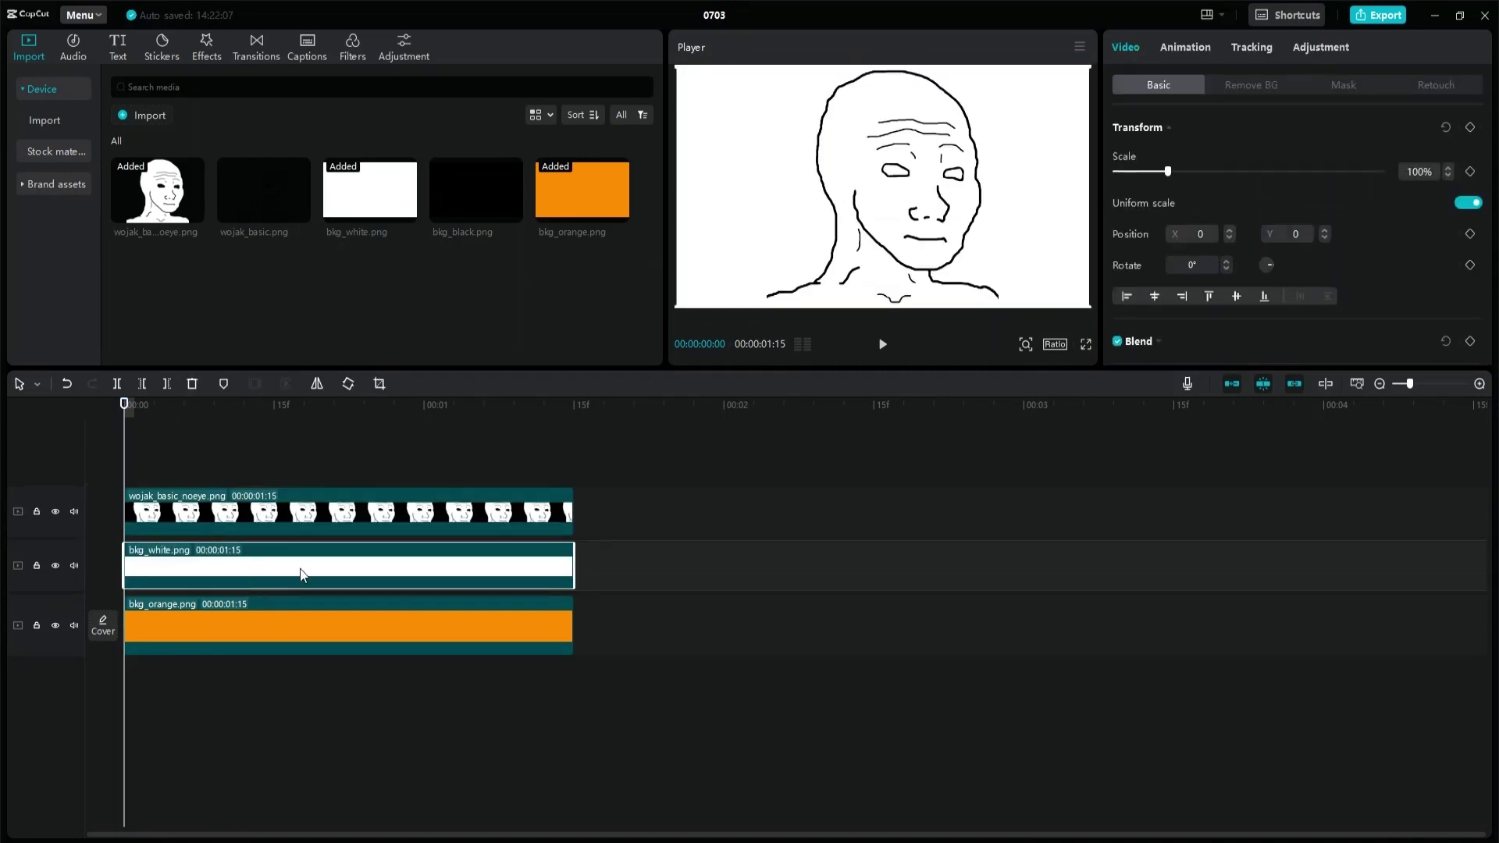
{"action": "left_click_drag", "start_coordinate": [680, 305], "coordinate": [929, 171]}
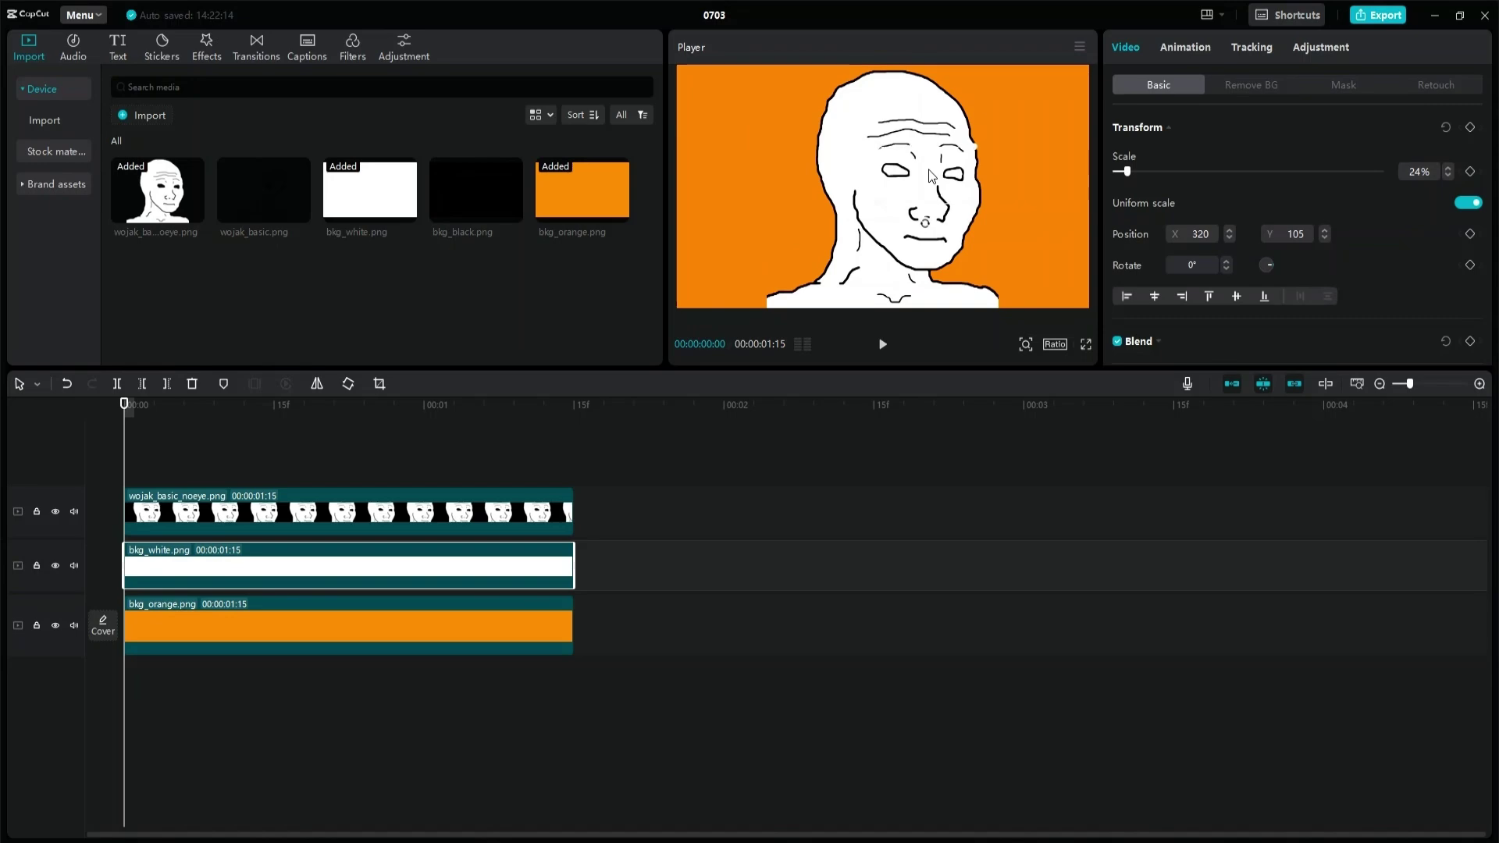
{"action": "left_click", "coordinate": [950, 228]}
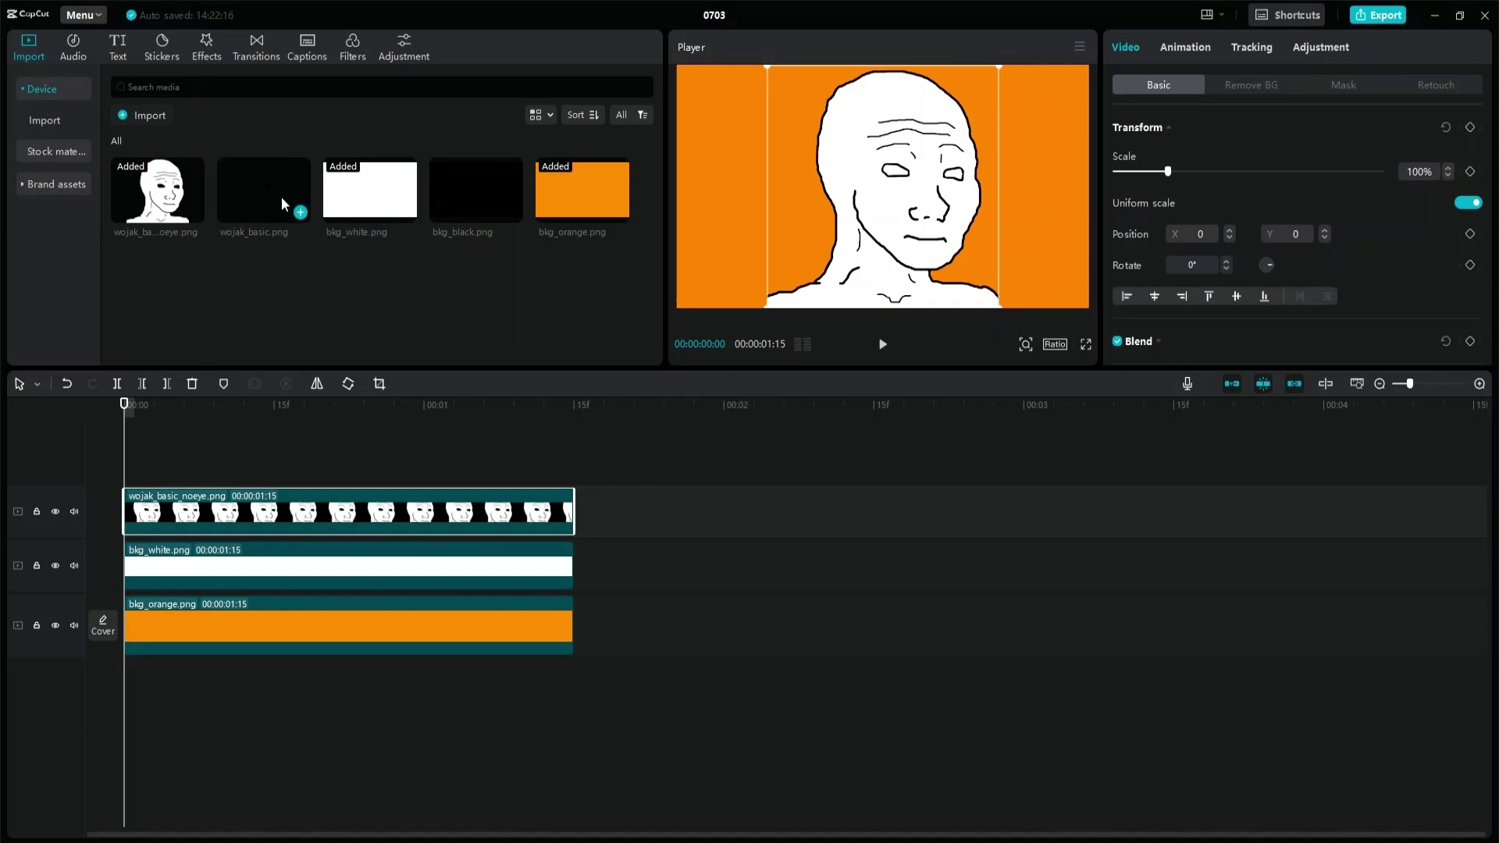
Place bkg_black.png between the wojak and bkg_white.png clips and apply a circle mask shrunk to a small dot.
{"action": "left_click_drag", "start_coordinate": [471, 204], "coordinate": [172, 567]}
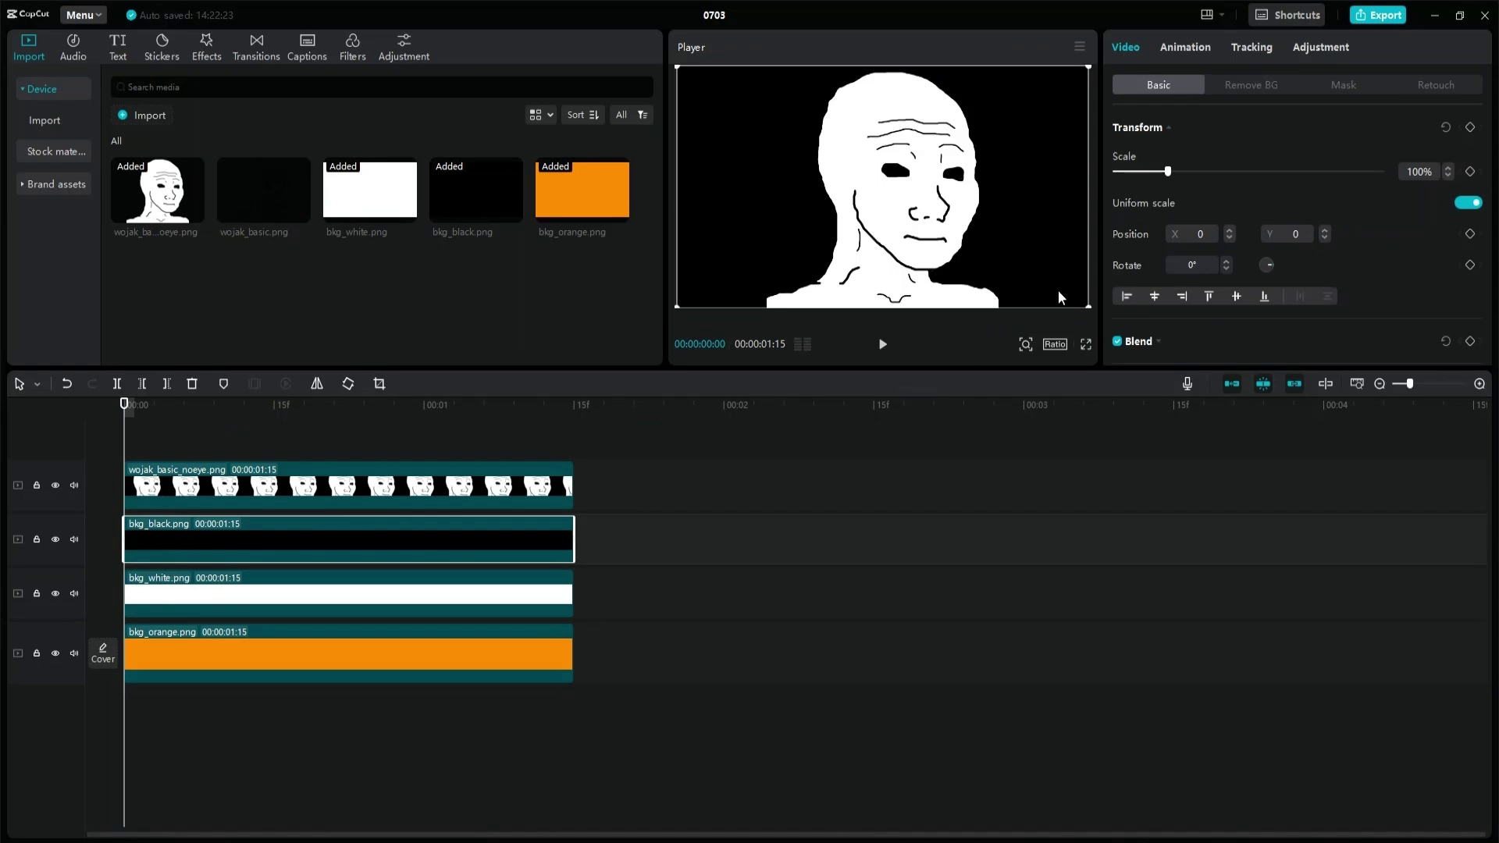
{"action": "left_click", "coordinate": [1340, 86]}
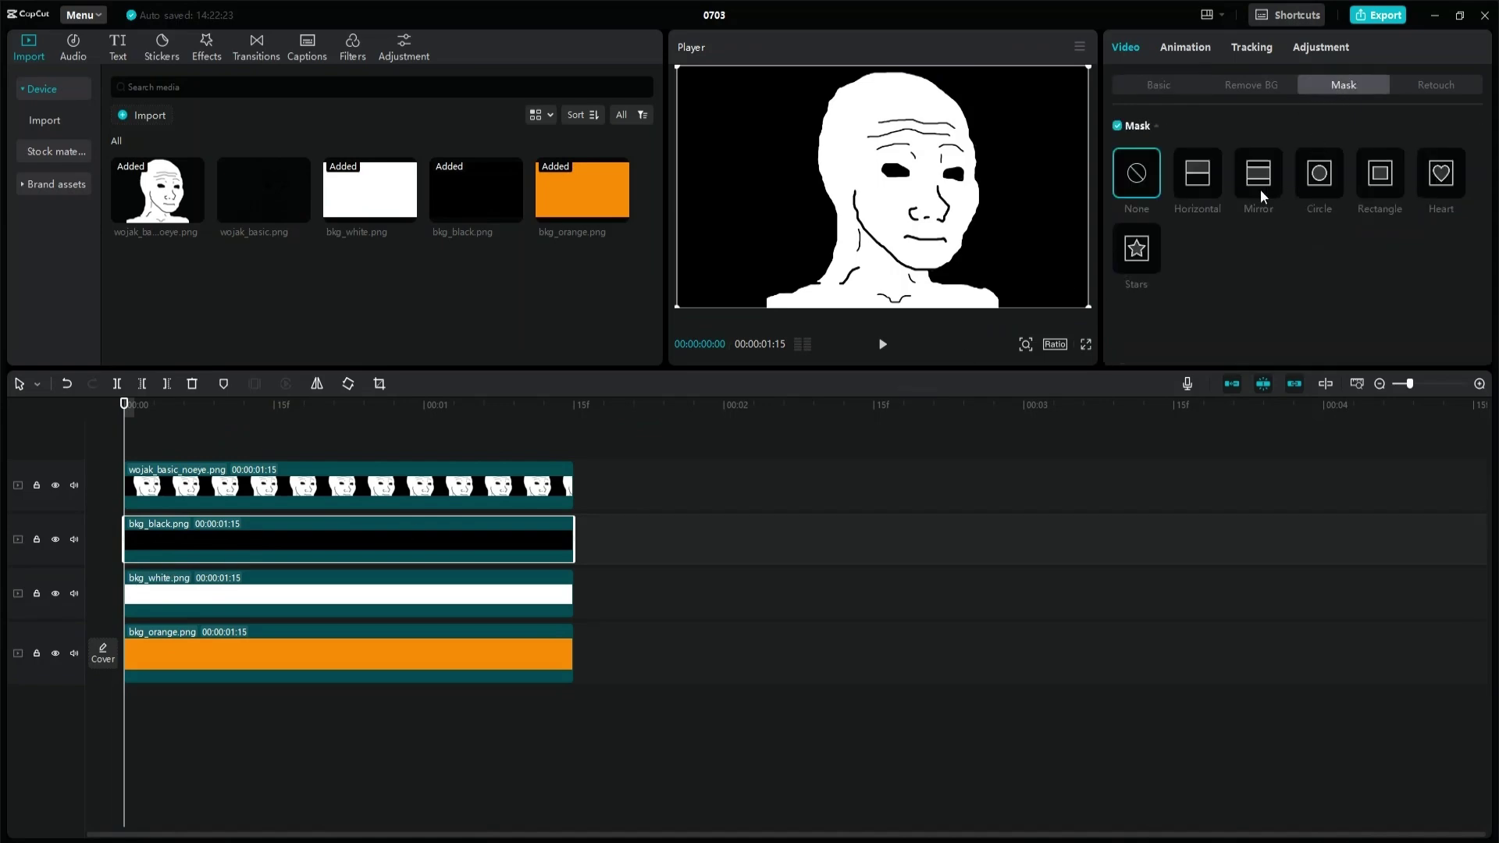
{"action": "left_click", "coordinate": [1316, 175]}
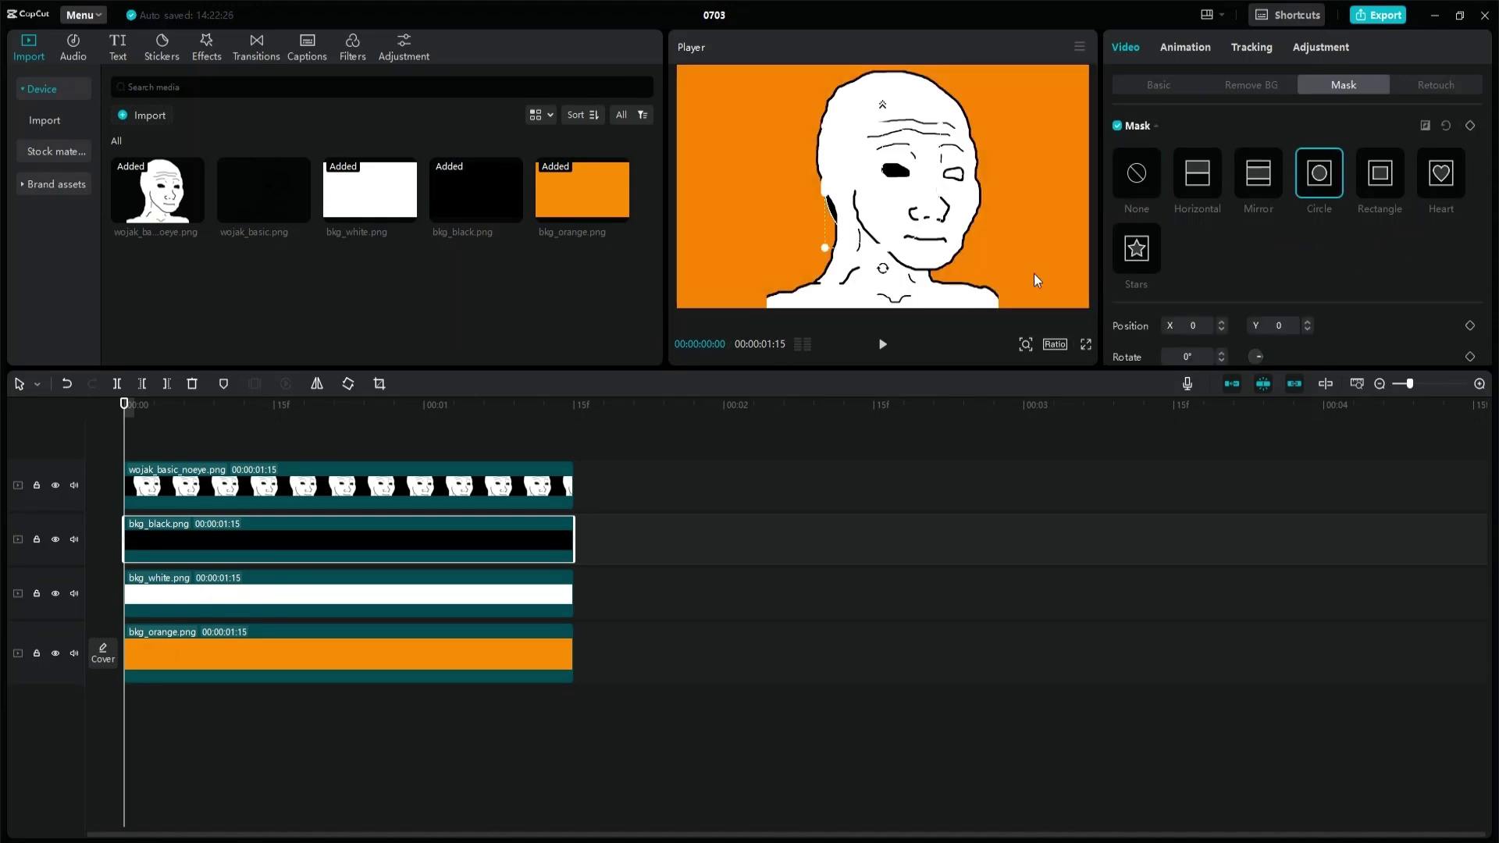
{"action": "left_click_drag", "start_coordinate": [833, 215], "coordinate": [696, 222]}
{"action": "left_click_drag", "start_coordinate": [798, 255], "coordinate": [743, 218]}
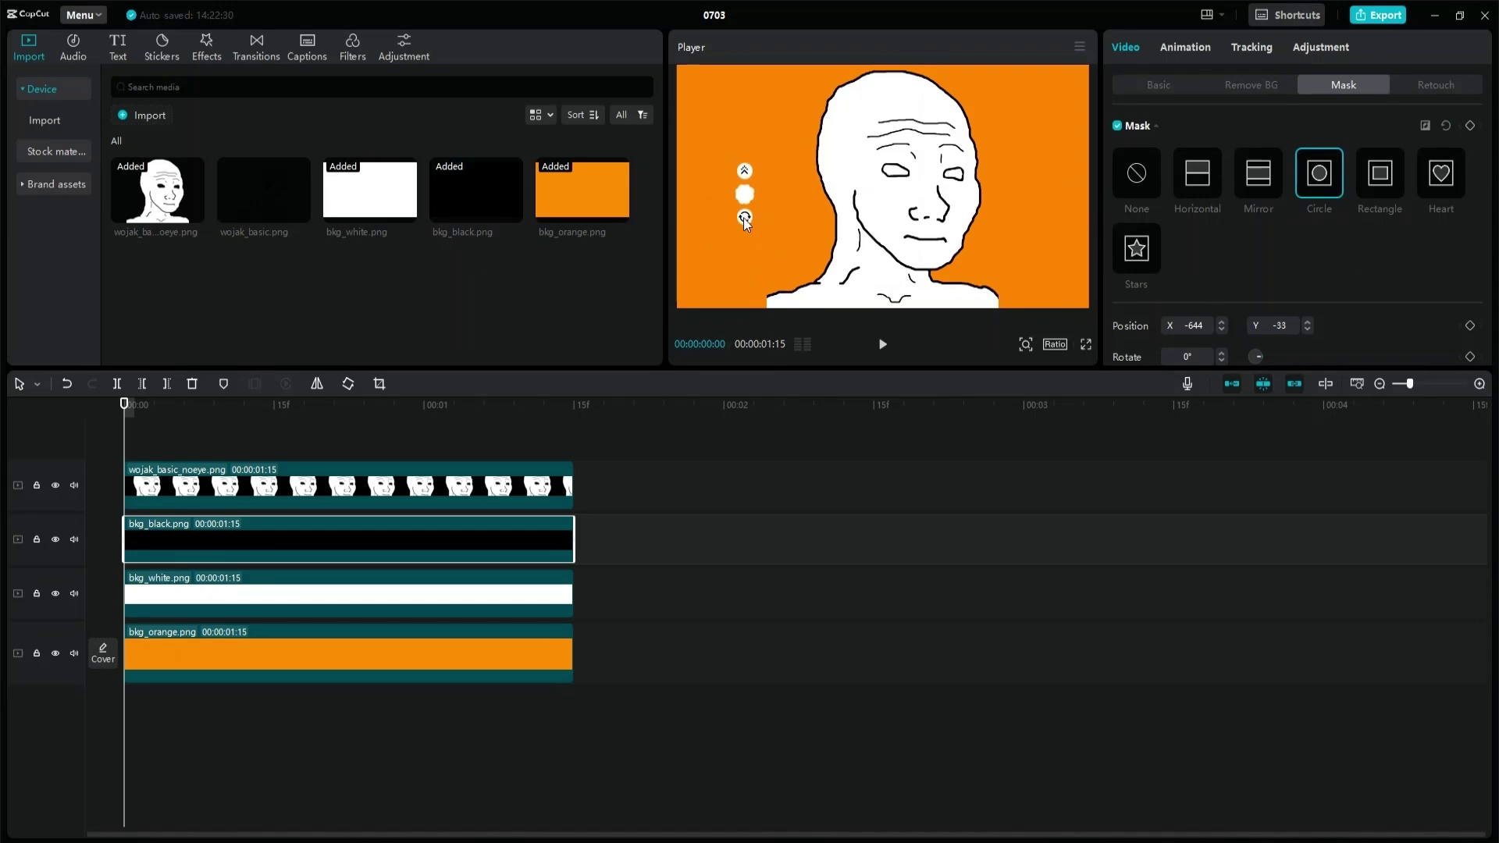
Position the black clip's circle mask inside the wojak's left eye and adjust its width and height to pupil size.
{"action": "scroll", "coordinate": [843, 234], "scroll_direction": "up", "scroll_amount": 3}
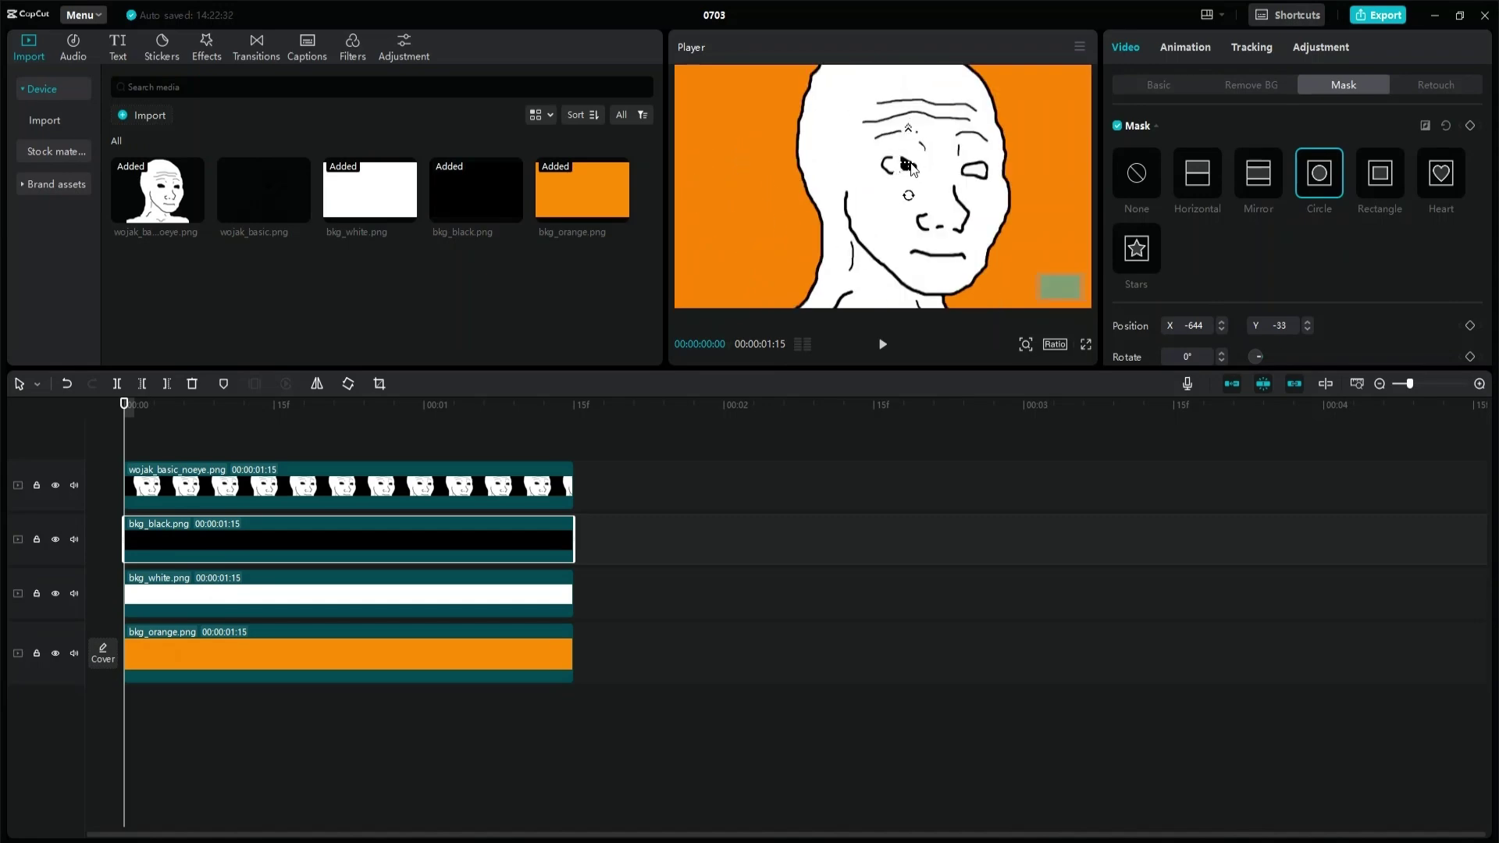
{"action": "left_click_drag", "start_coordinate": [897, 162], "coordinate": [905, 165]}
{"action": "left_click", "coordinate": [521, 590]}
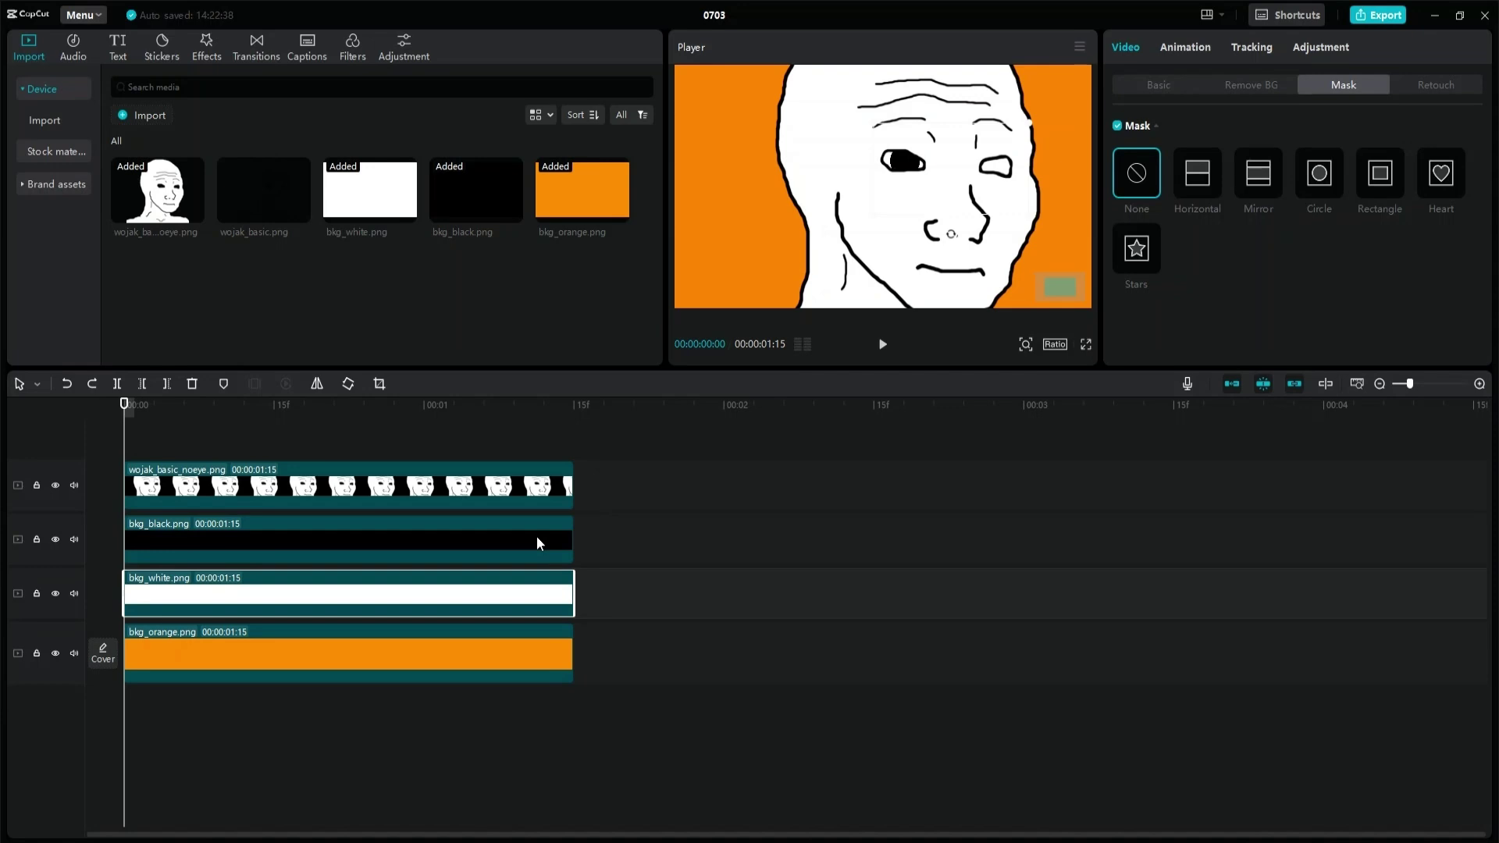
{"action": "left_click", "coordinate": [537, 544]}
{"action": "scroll", "coordinate": [1201, 284], "scroll_direction": "down", "scroll_amount": 2}
{"action": "left_click_drag", "start_coordinate": [1222, 295], "coordinate": [1224, 344]}
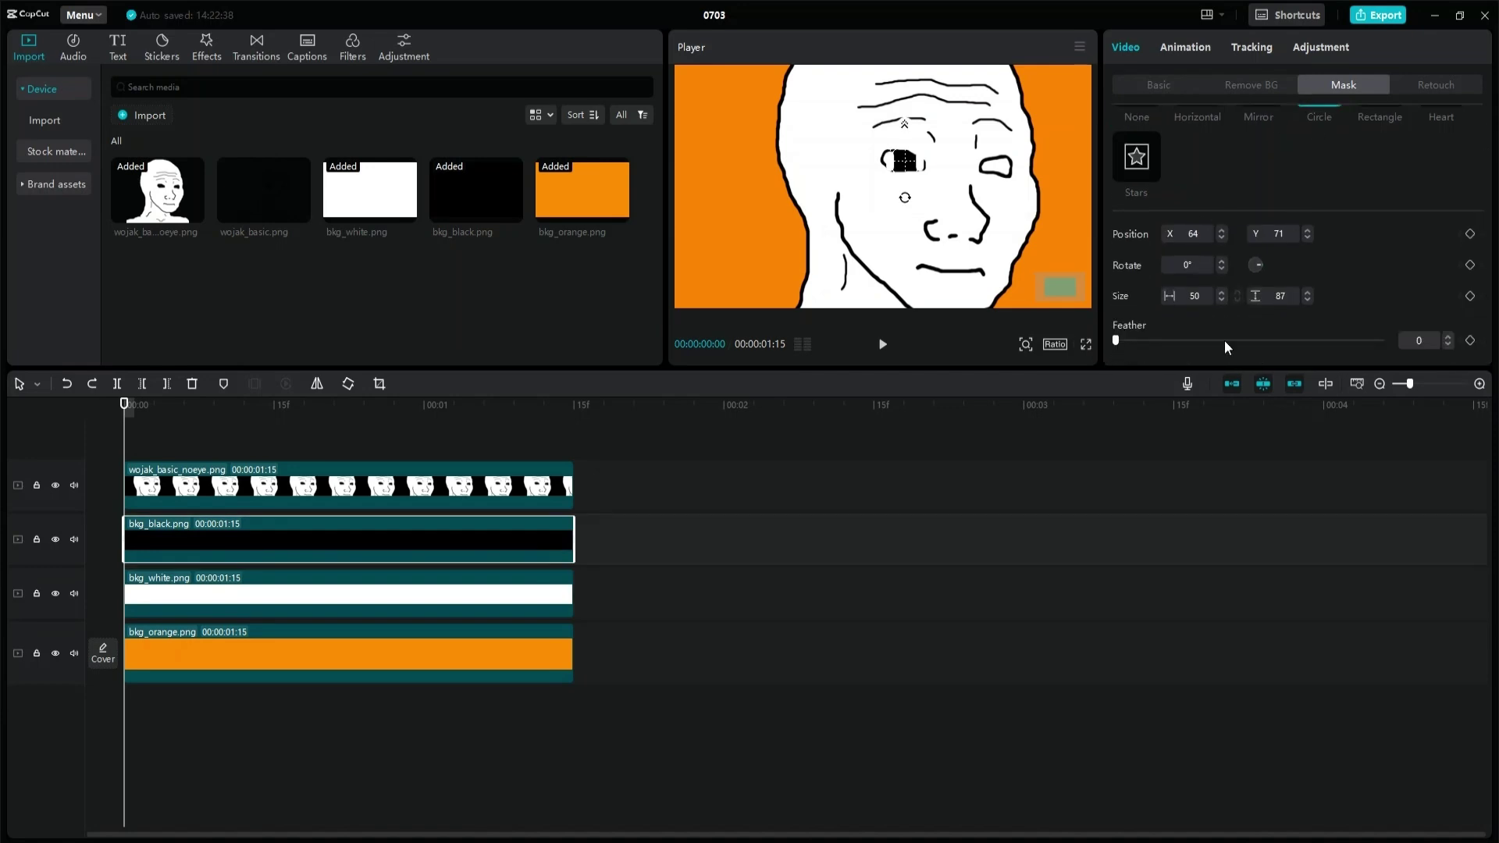
{"action": "left_click_drag", "start_coordinate": [1308, 295], "coordinate": [1308, 340]}
{"action": "left_click", "coordinate": [481, 590]}
{"action": "left_click", "coordinate": [499, 544]}
{"action": "mouse_move", "coordinate": [907, 164]}
{"action": "left_mouse_down"}
{"action": "mouse_move", "coordinate": [1001, 167]}
{"action": "mouse_move", "coordinate": [904, 162]}
{"action": "left_mouse_up"}
Duplicate the masked bkg_black.png clip onto its own track and place the copy's pupil in the wojak's right eye.
{"action": "right_click", "coordinate": [508, 539]}
{"action": "left_click", "coordinate": [554, 712]}
{"action": "key", "text": "ctrl+z"}
{"action": "right_click", "coordinate": [412, 539]}
{"action": "left_click", "coordinate": [439, 359]}
{"action": "key", "text": "ctrl+v"}
{"action": "left_click", "coordinate": [555, 662]}
{"action": "left_click", "coordinate": [539, 543]}
{"action": "left_click", "coordinate": [634, 599]}
{"action": "left_click", "coordinate": [521, 579]}
{"action": "left_click", "coordinate": [582, 585]}
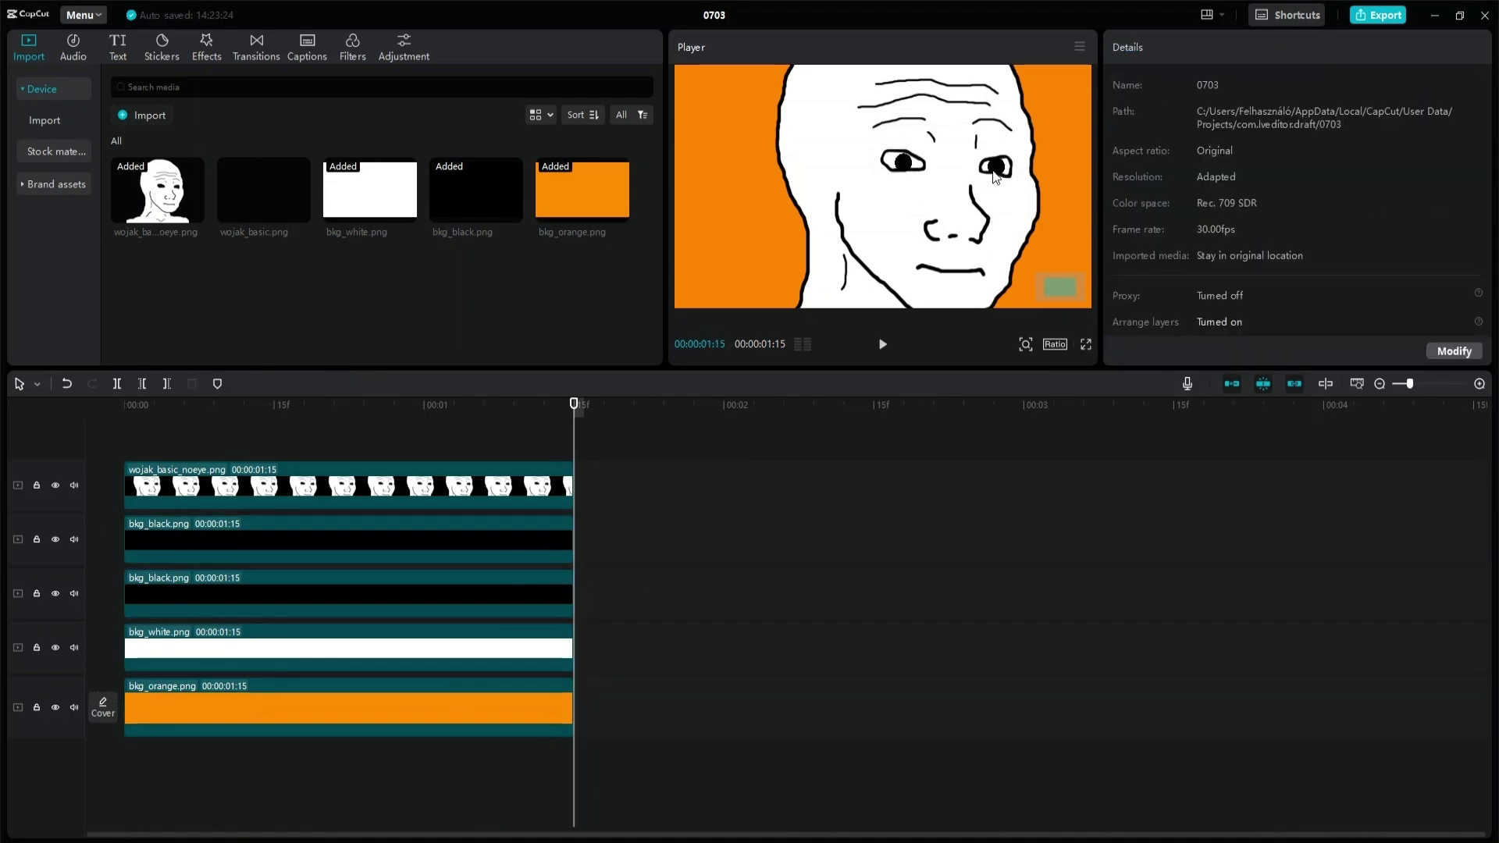
Fine-tune the pupil masks, placing the left-eye mask at about X 60, Y 66.
{"action": "left_click", "coordinate": [547, 540]}
{"action": "left_click_drag", "start_coordinate": [996, 167], "coordinate": [927, 157]}
{"action": "left_click", "coordinate": [783, 518]}
{"action": "scroll", "coordinate": [1040, 226], "scroll_direction": "up", "scroll_amount": 3}
{"action": "left_click", "coordinate": [442, 599]}
{"action": "scroll", "coordinate": [1231, 306], "scroll_direction": "down", "scroll_amount": 3}
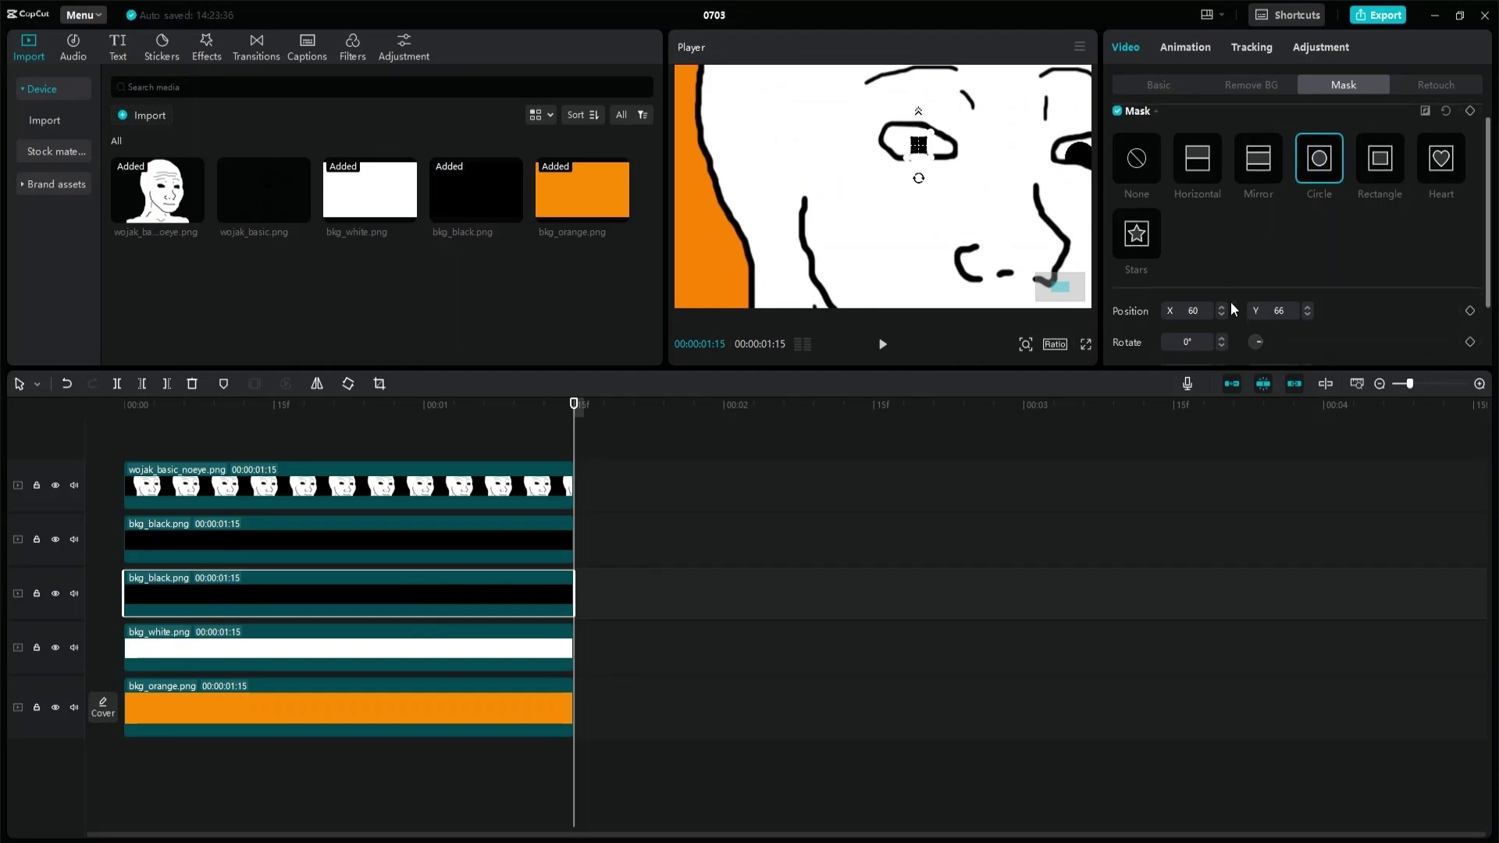
Set the right-eye pupil's circle mask size to 40 by 40.
{"action": "left_click", "coordinate": [546, 540]}
{"action": "type", "text": "40"}
{"action": "key", "text": "Tab"}
{"action": "type", "text": "40"}
{"action": "left_click_drag", "start_coordinate": [1202, 297], "coordinate": [1068, 285]}
{"action": "key", "text": "Return"}
Realign the pupils within the eyes, placing the left-eye mask at about X 58, Y 60.
{"action": "left_click", "coordinate": [539, 498]}
{"action": "left_click", "coordinate": [563, 538]}
{"action": "left_click", "coordinate": [514, 442]}
{"action": "left_click", "coordinate": [554, 594]}
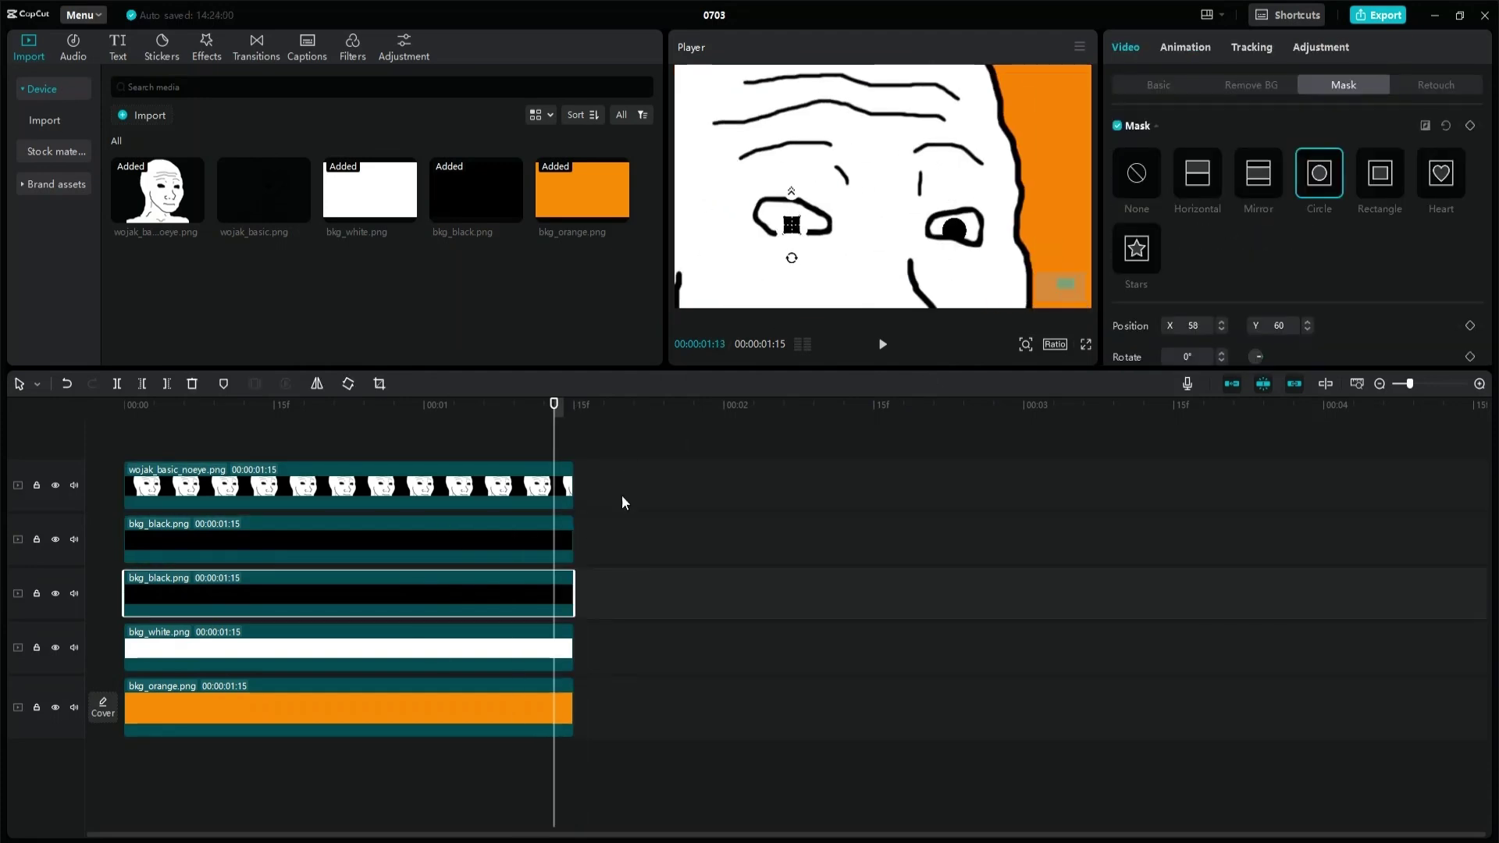
Set the width of the right-eye pupil's circle mask to 35.
{"action": "left_click", "coordinate": [131, 597]}
{"action": "left_click", "coordinate": [1159, 85]}
{"action": "scroll", "coordinate": [1241, 291], "scroll_direction": "down", "scroll_amount": 1}
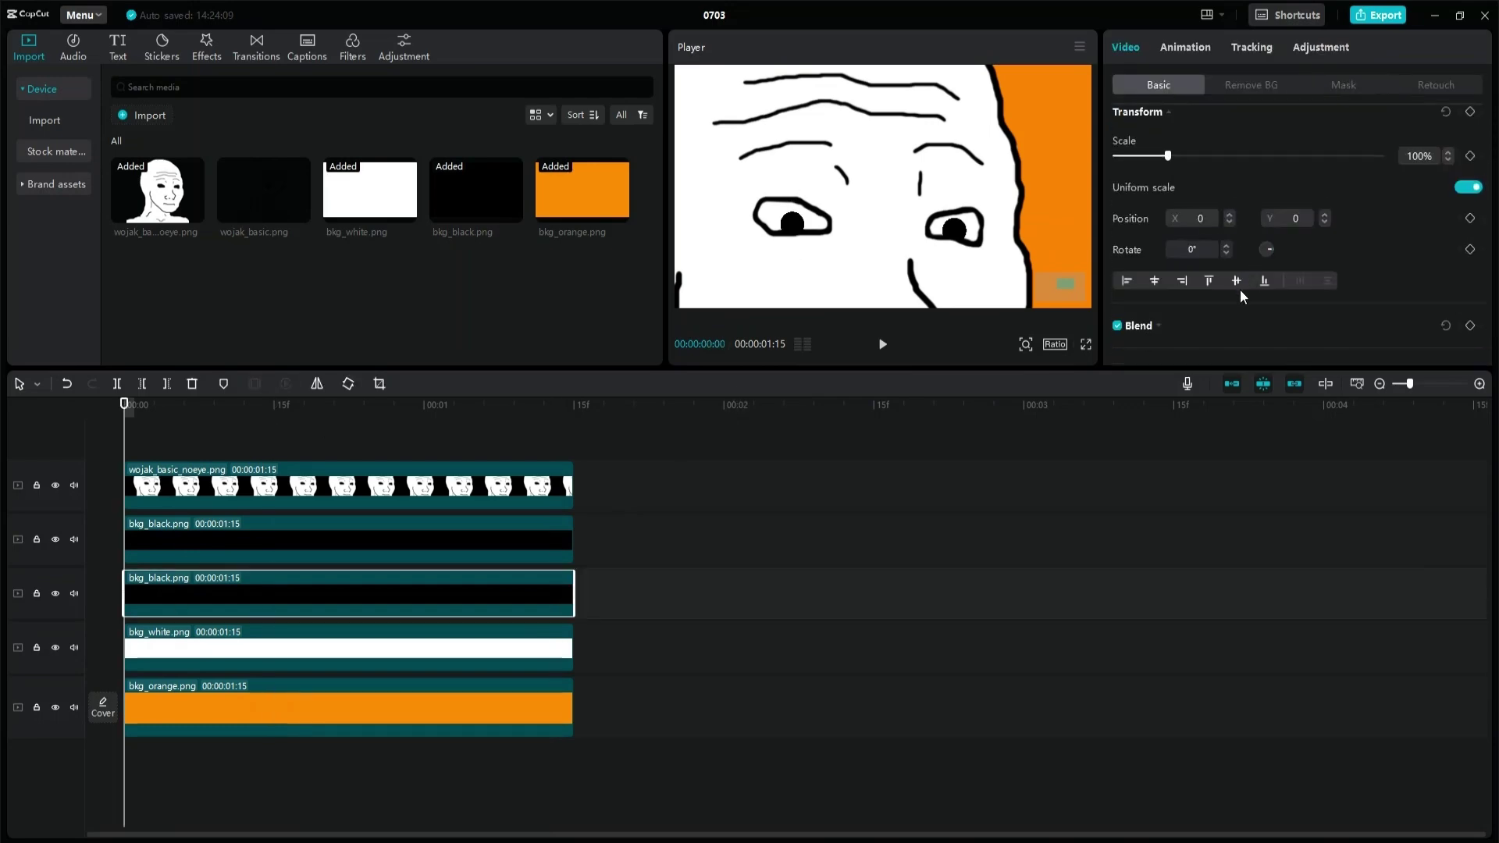
{"action": "left_click", "coordinate": [951, 238]}
{"action": "left_click", "coordinate": [1337, 86]}
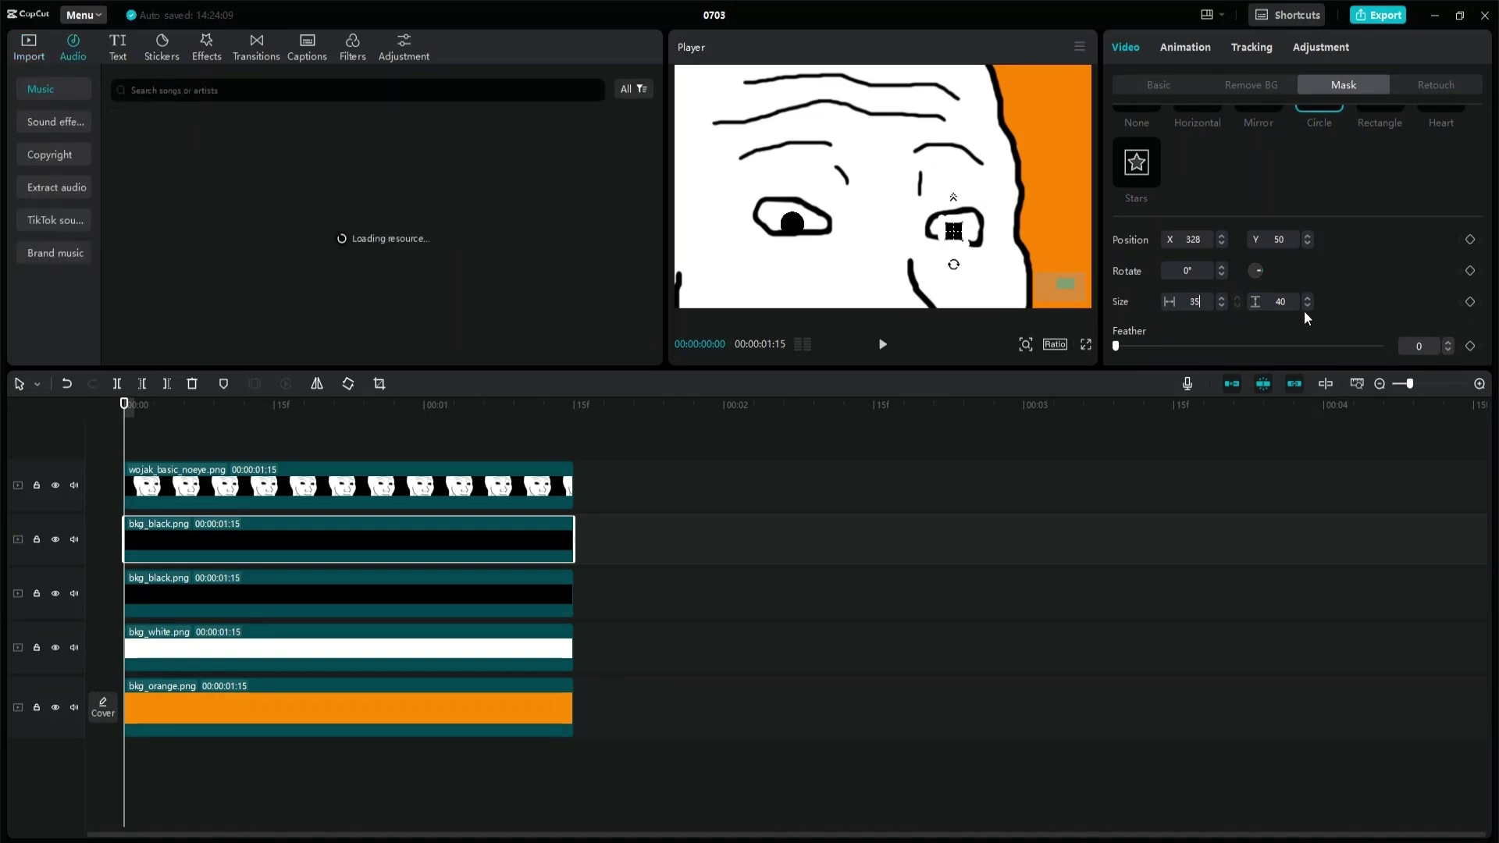
{"action": "left_click", "coordinate": [528, 643]}
Add transform keyframes at the start of both bkg_black.png clips and move the playhead to the end.
{"action": "left_click", "coordinate": [529, 597]}
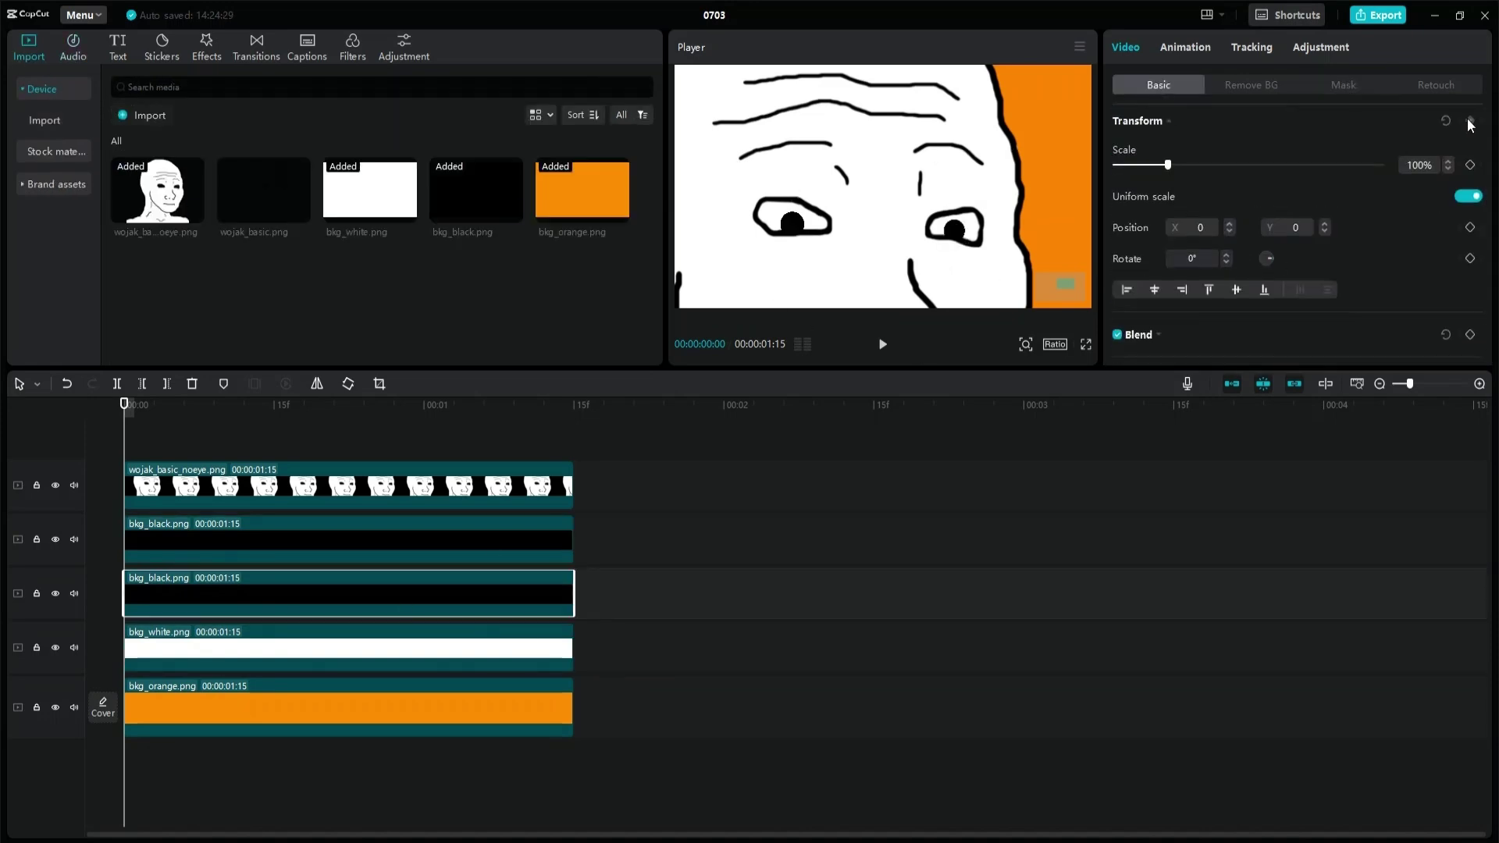
{"action": "left_click", "coordinate": [414, 560]}
{"action": "key", "text": "Down"}
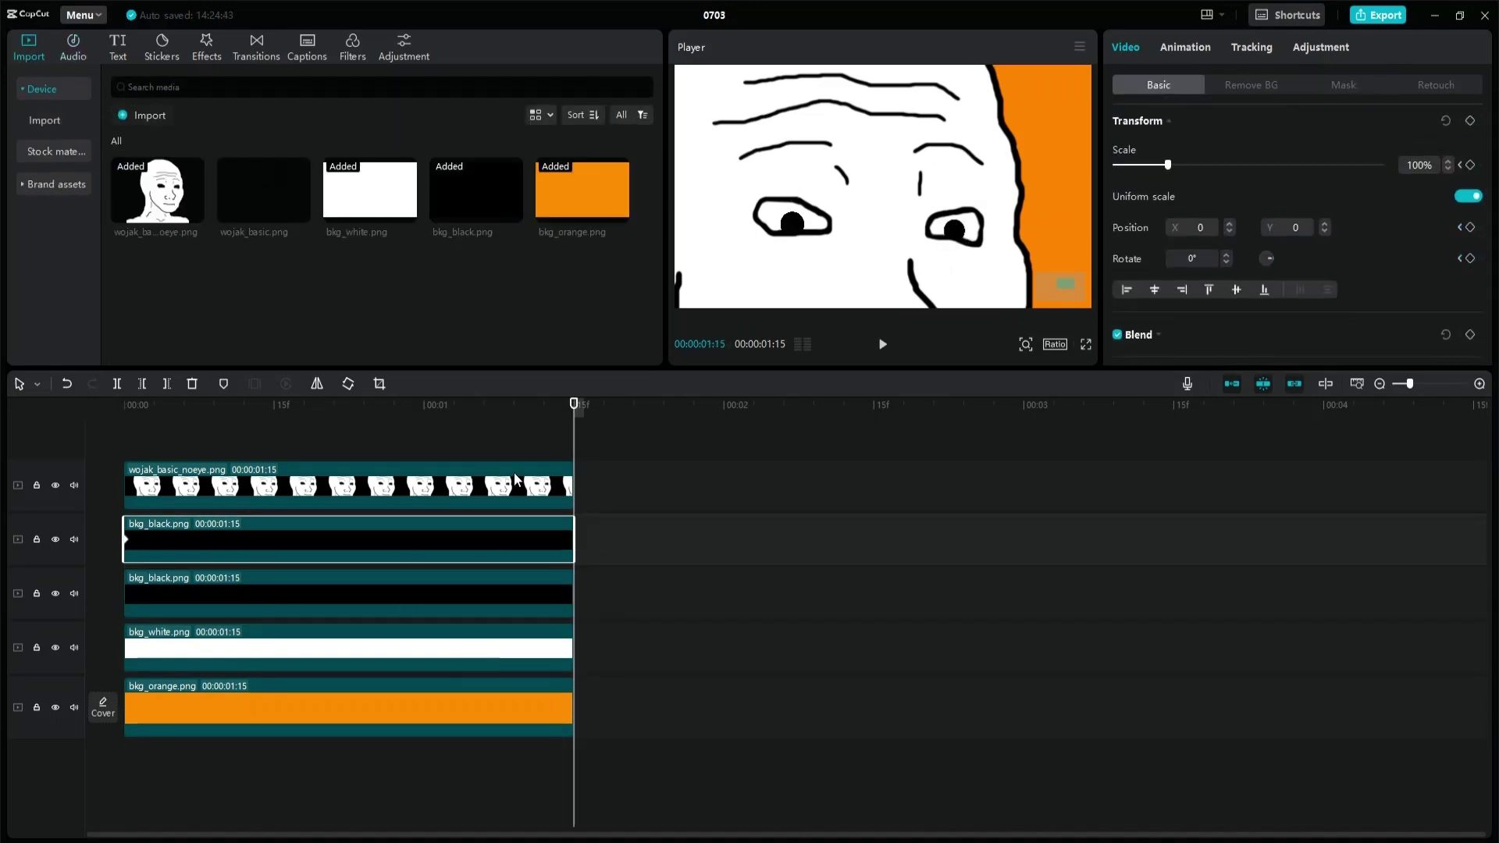
Extend all five clips on the timeline together to a duration of 00:00:03:00.
{"action": "left_click_drag", "start_coordinate": [573, 706], "coordinate": [653, 705]}
{"action": "key", "text": "ctrl+z"}
{"action": "left_click_drag", "start_coordinate": [551, 761], "coordinate": [539, 496]}
{"action": "left_click_drag", "start_coordinate": [573, 512], "coordinate": [1024, 513]}
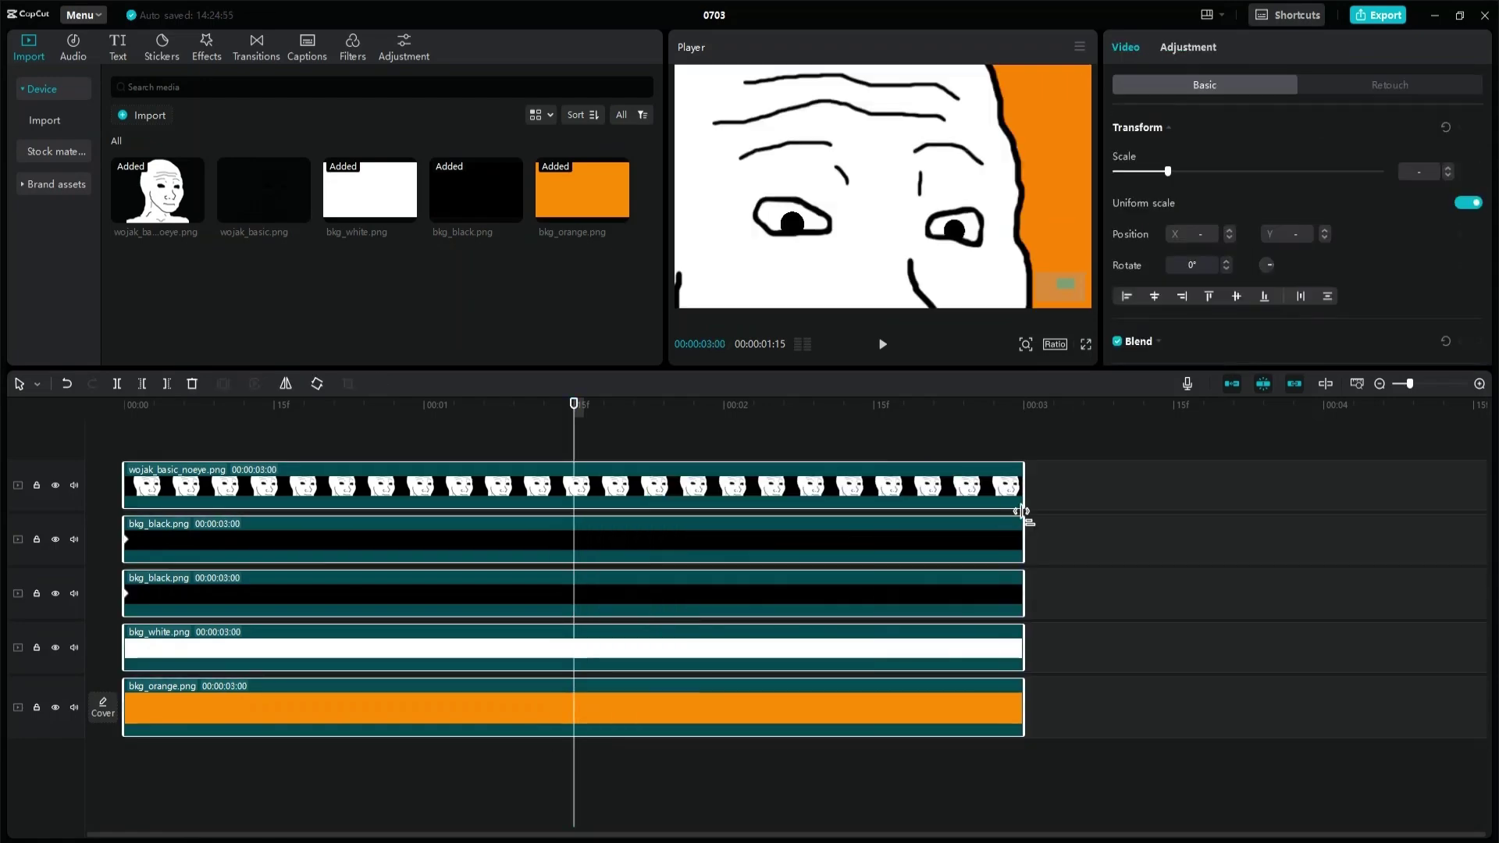
Add transform keyframes at 00:00:01:00 on both bkg_black.png clips with the pupils kept centred.
{"action": "left_click", "coordinate": [573, 537]}
{"action": "left_click", "coordinate": [425, 545]}
{"action": "left_click", "coordinate": [435, 607]}
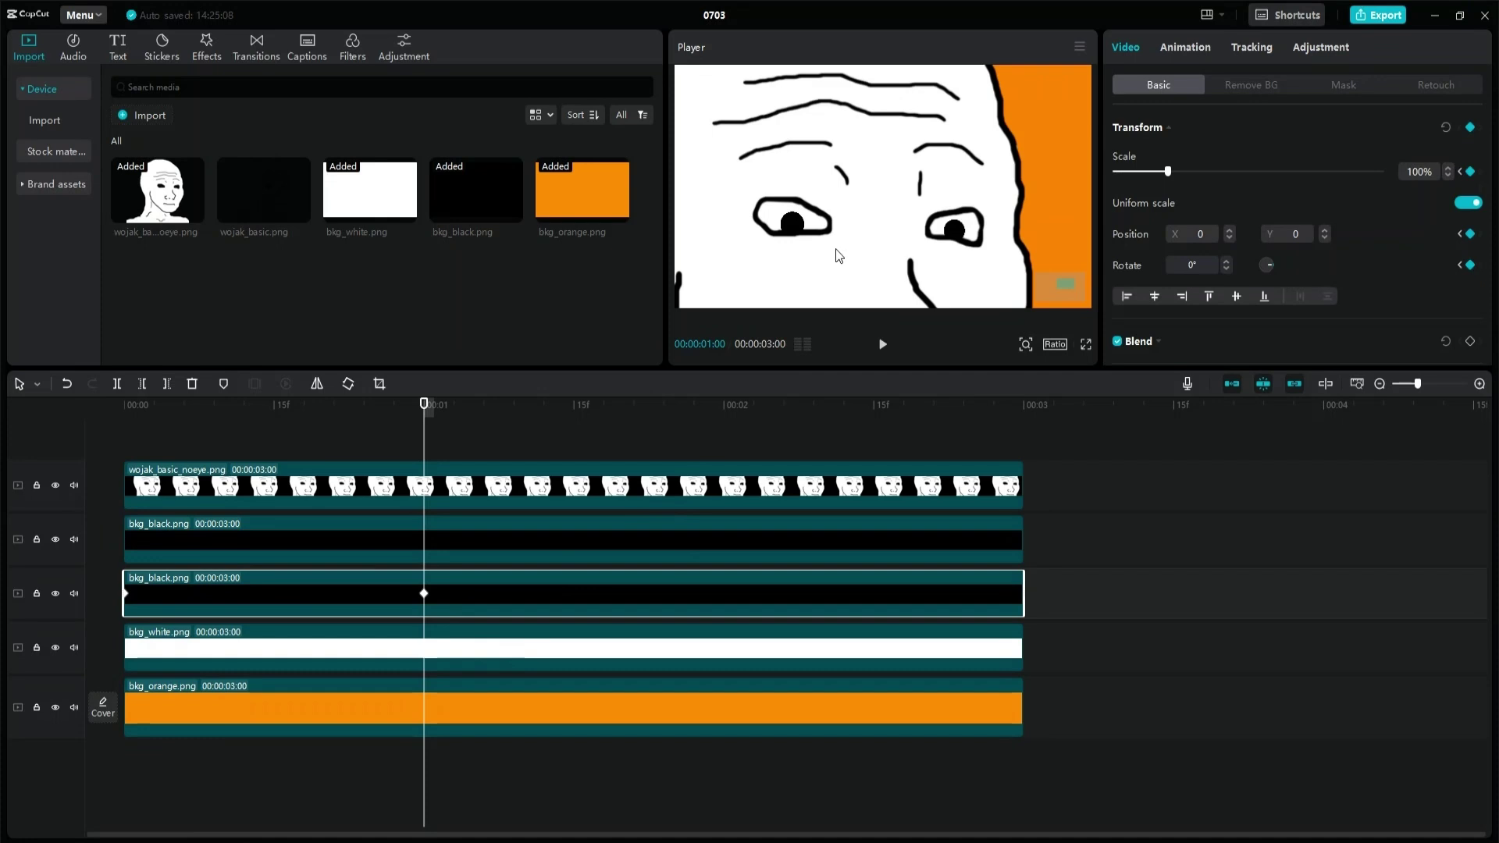
Keyframe both pupils looking right at 00:00:02:00, with the right-eye clip at about X 58 and the left-eye clip at about X 82.
{"action": "left_click", "coordinate": [702, 540]}
{"action": "left_click_drag", "start_coordinate": [954, 231], "coordinate": [970, 231]}
{"action": "left_click", "coordinate": [723, 407]}
{"action": "left_click", "coordinate": [1470, 127]}
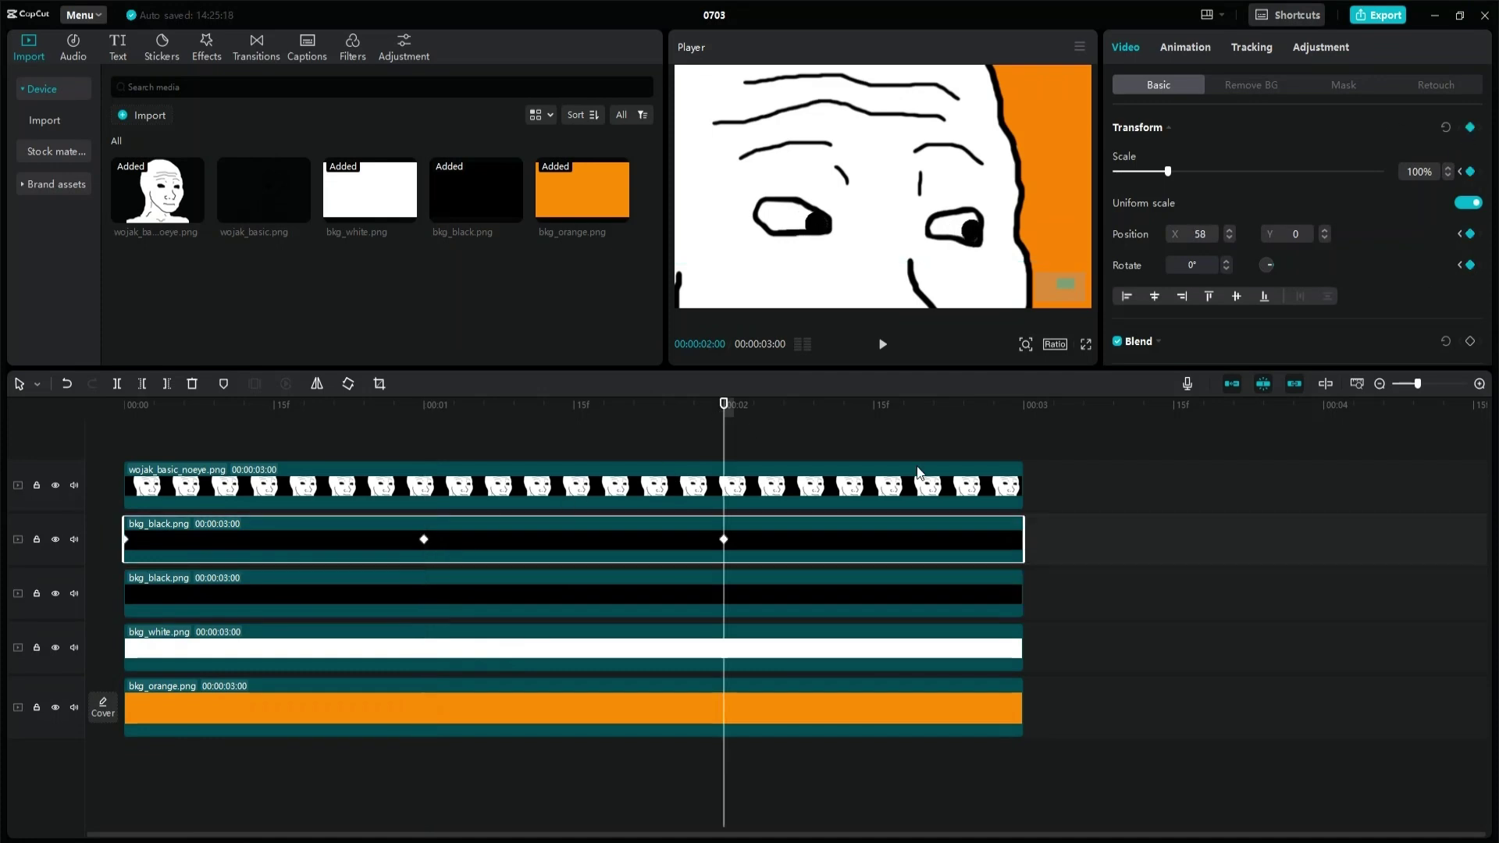
{"action": "left_click", "coordinate": [843, 593]}
{"action": "left_click", "coordinate": [1470, 128]}
Paste the starting centred keyframe at 00:00:02:15 on both bkg_black.png clips and return the playhead to the start.
{"action": "left_click", "coordinate": [1024, 407]}
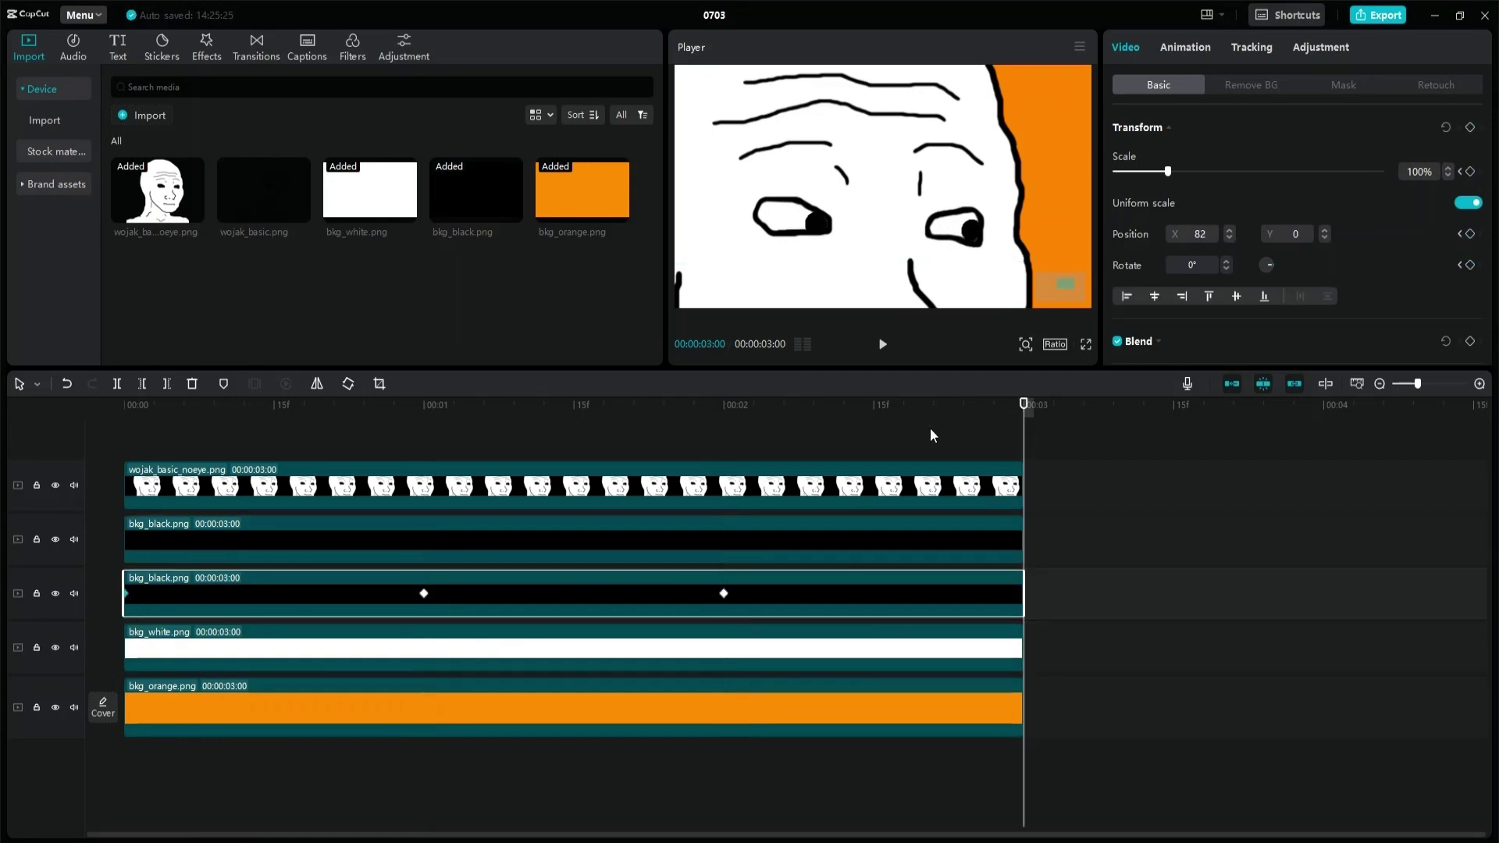
{"action": "left_click", "coordinate": [874, 407]}
{"action": "key", "text": "ctrl+v"}
{"action": "left_click", "coordinate": [126, 540]}
{"action": "key", "text": "ctrl+c"}
{"action": "key", "text": "ctrl+v"}
{"action": "left_click", "coordinate": [124, 407]}
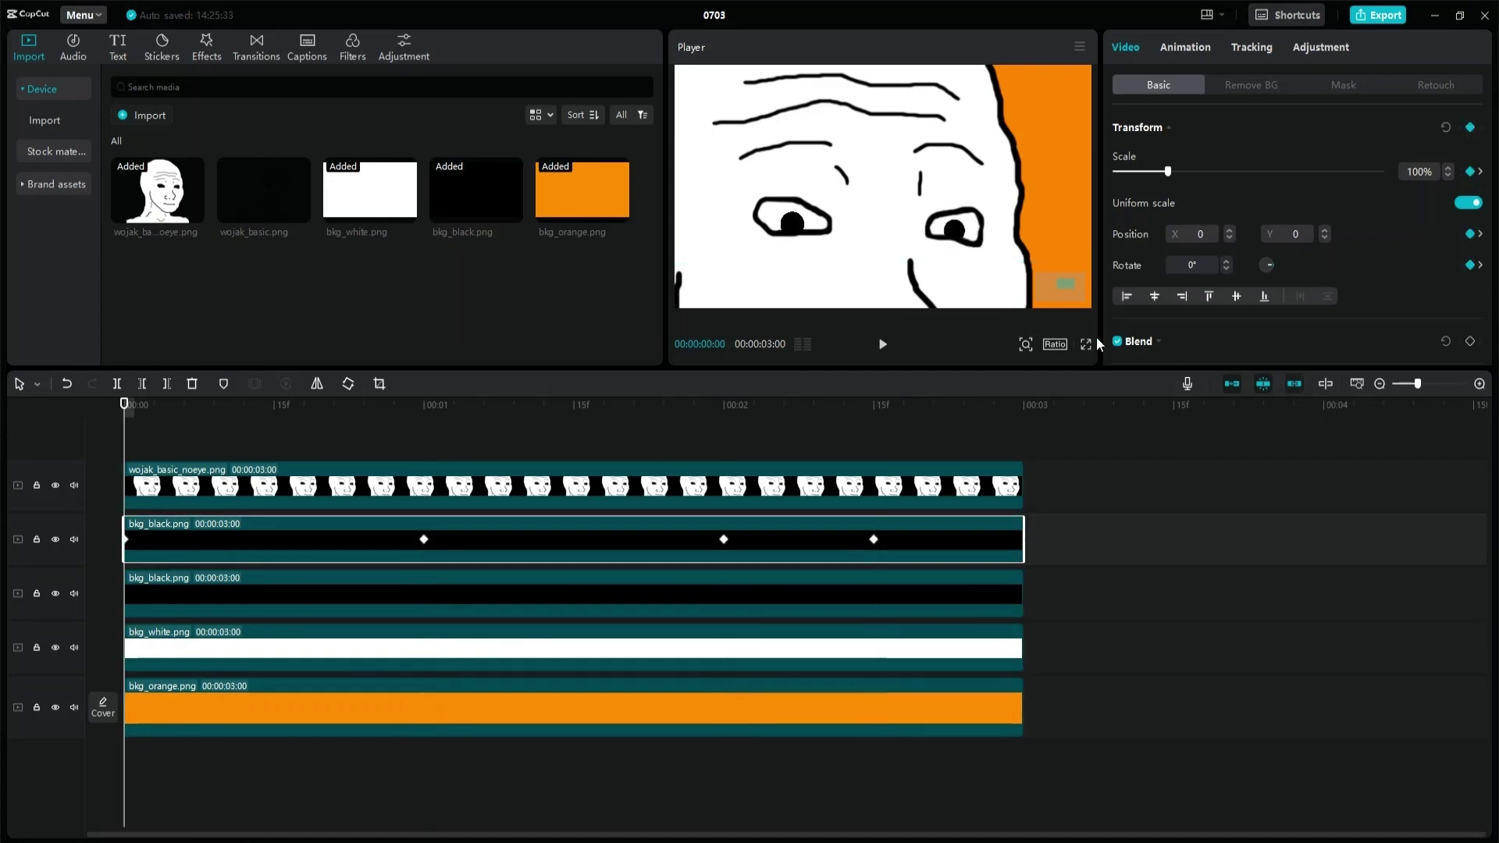